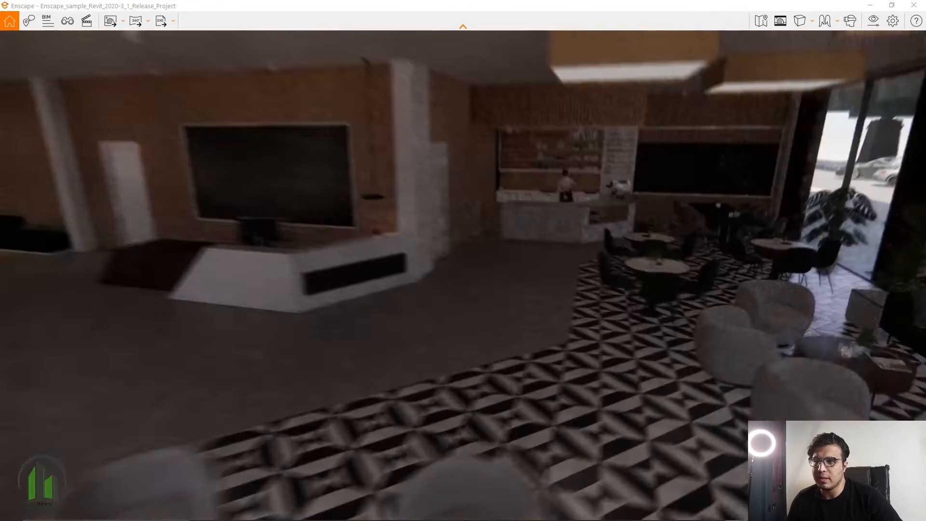
Walk up to the reception desk and examine the dark recessed strip in its front face.
{"action": "key", "text": "w"}
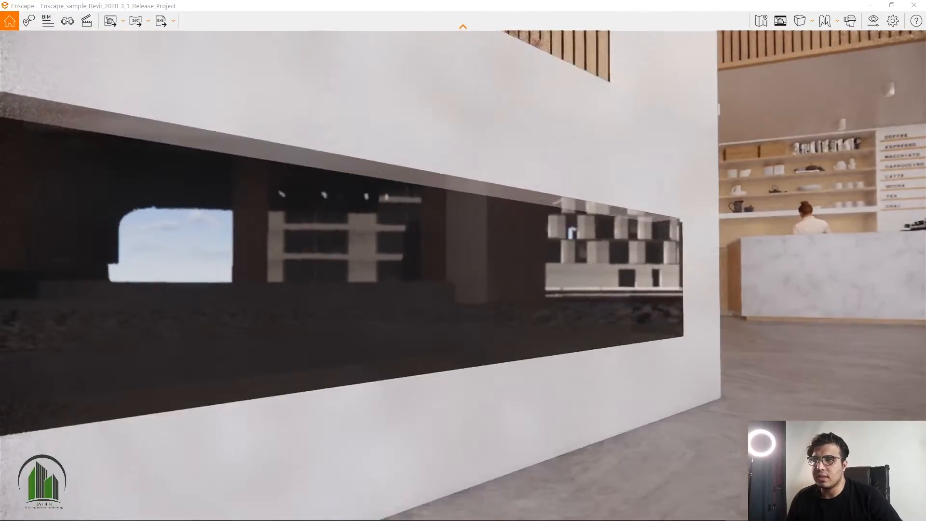
{"action": "key", "text": "w"}
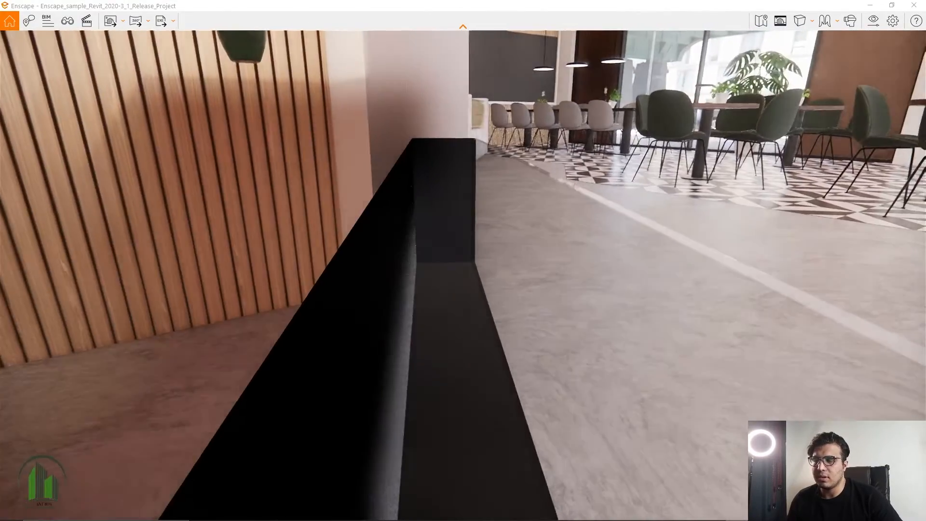
{"action": "key", "text": "s"}
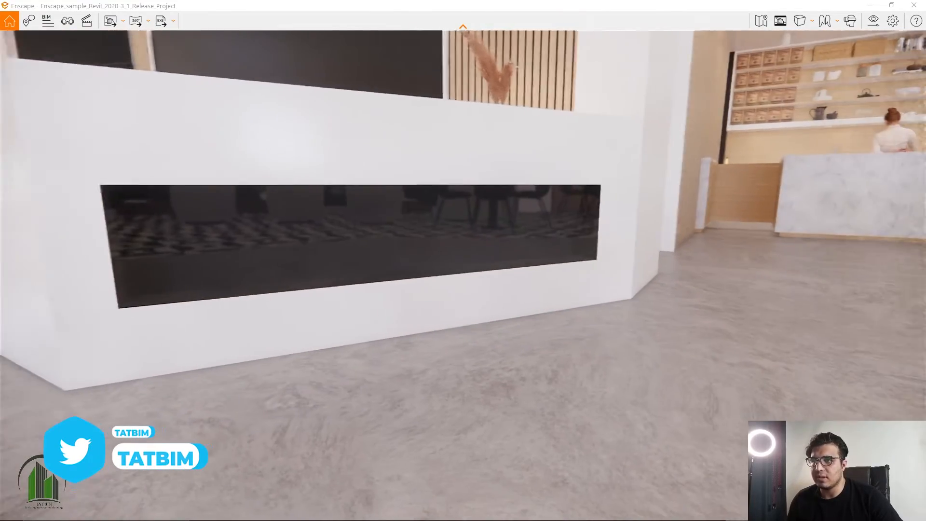
{"action": "left_click_drag", "start_coordinate": [487, 267], "coordinate": [499, 268]}
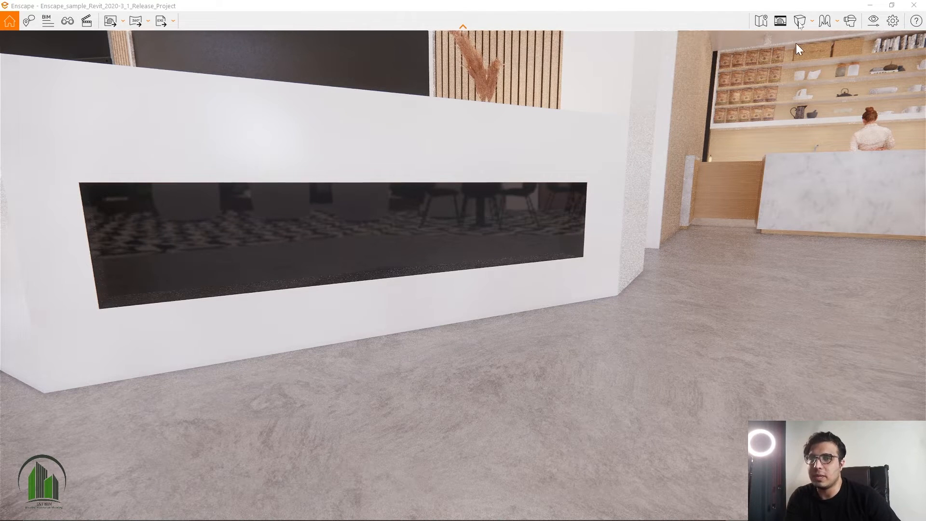
Minimize the Enscape walkthrough and switch to the Revit 2022 window with the sample project.
{"action": "left_click", "coordinate": [873, 6]}
{"action": "mouse_move", "coordinate": [718, 518]}
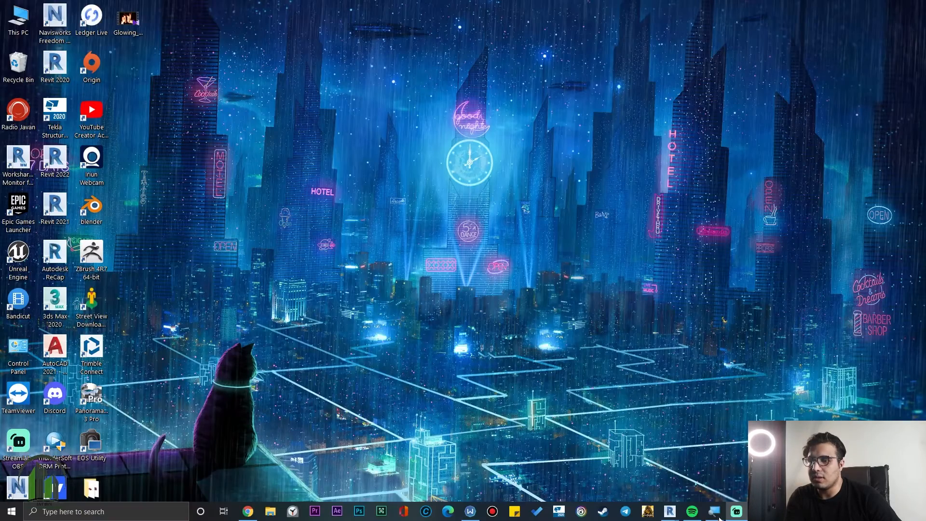
{"action": "mouse_move", "coordinate": [670, 516]}
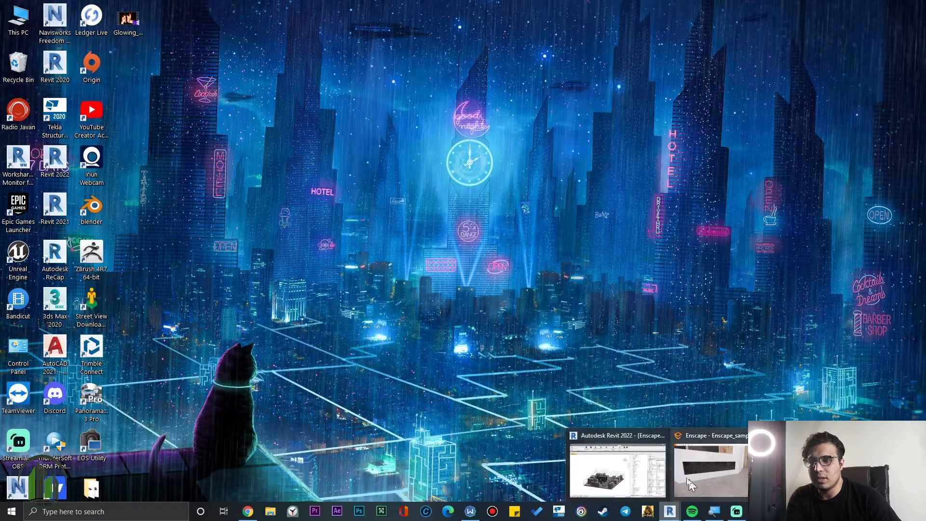
{"action": "left_click", "coordinate": [633, 474]}
{"action": "middle_click_drag", "start_coordinate": [374, 215], "coordinate": [353, 187]}
{"action": "middle_click_drag", "start_coordinate": [209, 130], "coordinate": [307, 163]}
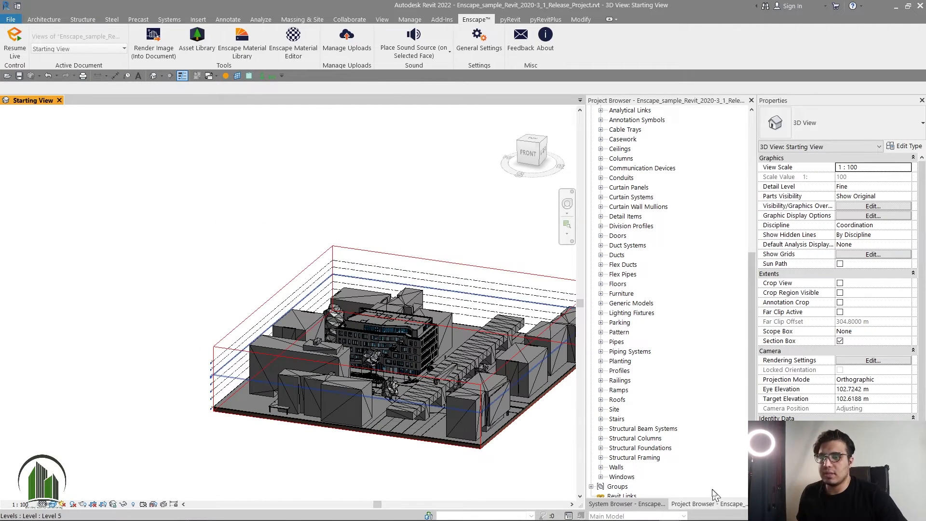
{"action": "key", "text": "super"}
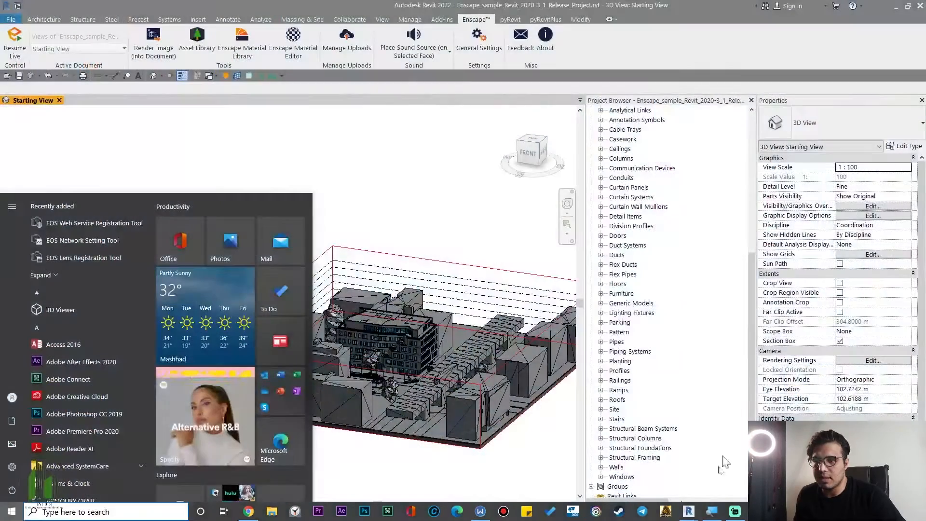
{"action": "mouse_move", "coordinate": [712, 511]}
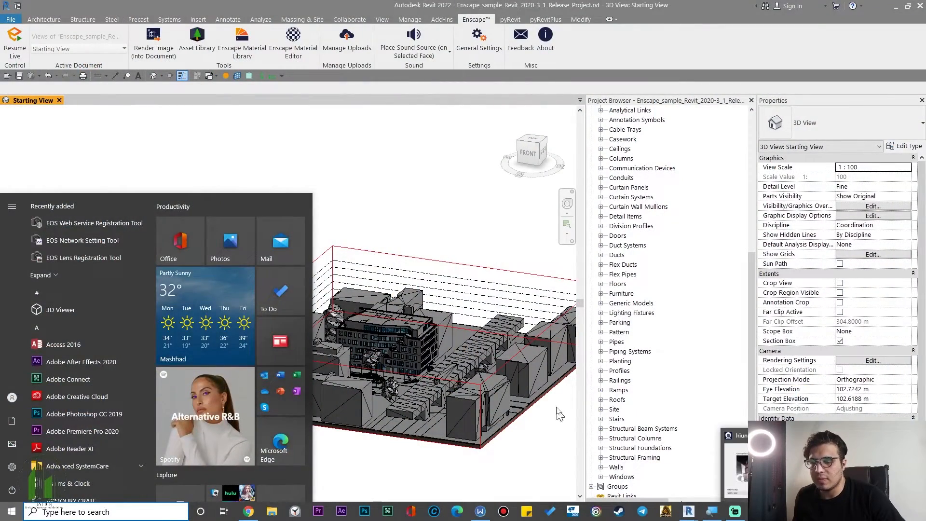
{"action": "left_click", "coordinate": [520, 426]}
Open the {3D} view of the project and dismiss the save reminder without saving.
{"action": "middle_click_drag", "start_coordinate": [530, 446], "coordinate": [467, 370]}
{"action": "scroll", "coordinate": [289, 222], "scroll_direction": "up", "scroll_amount": 5}
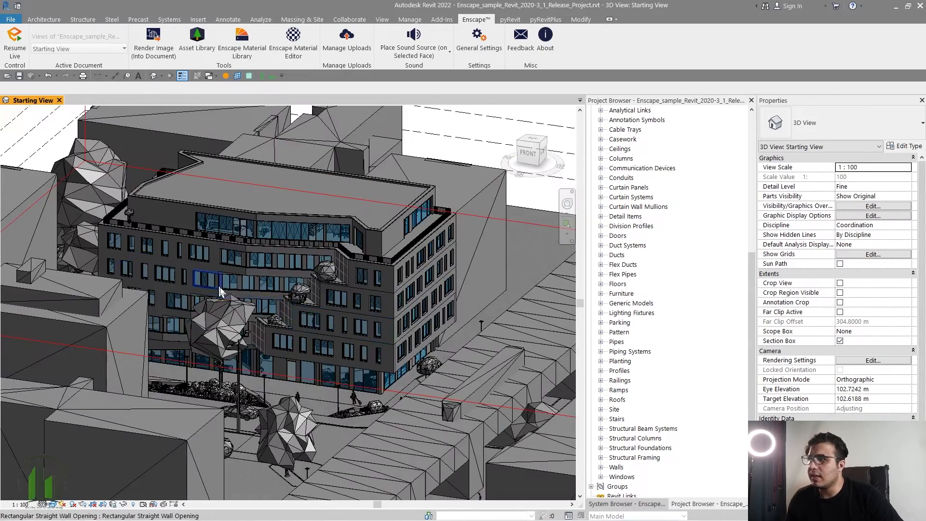
{"action": "scroll", "coordinate": [631, 236], "scroll_direction": "up", "scroll_amount": 6}
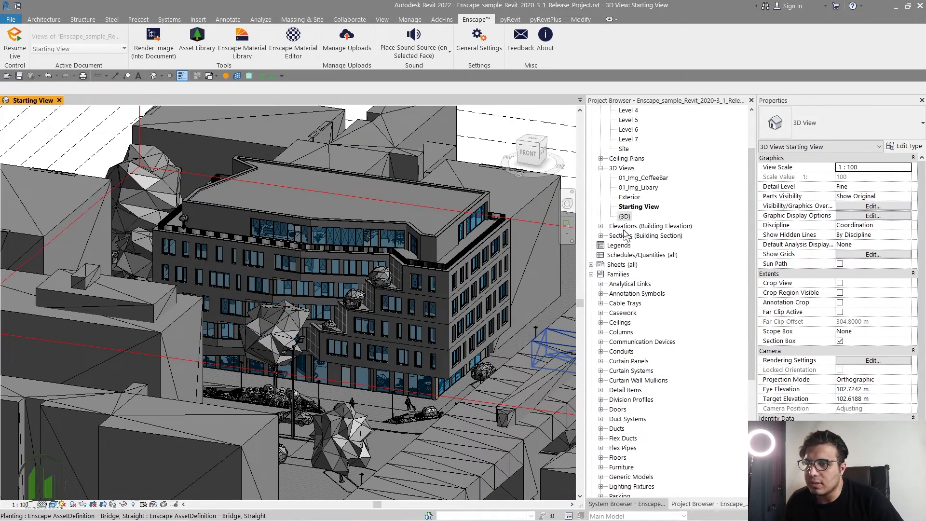
{"action": "double_click", "coordinate": [625, 217]}
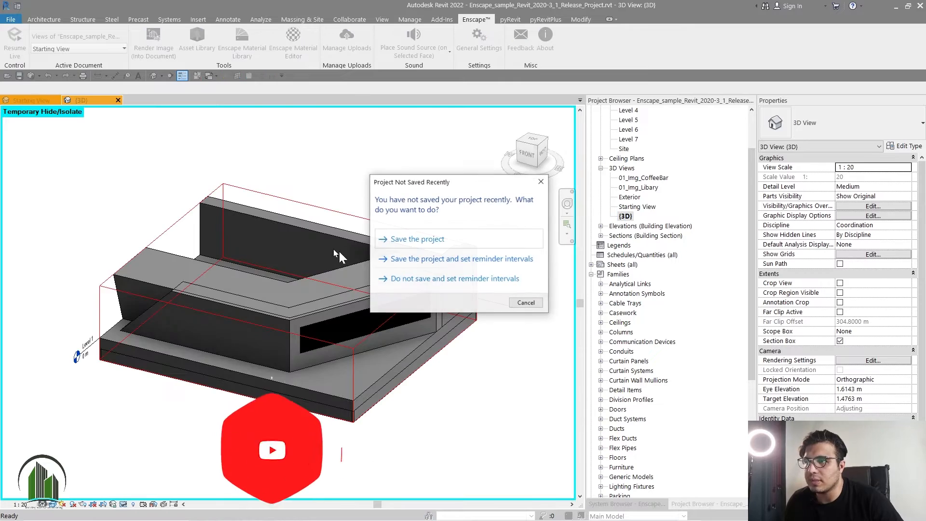
{"action": "left_click", "coordinate": [530, 304]}
Select the ReceptionDesk furniture in the 3D view and open it for in-place editing.
{"action": "middle_click_drag", "start_coordinate": [345, 281], "coordinate": [398, 376], "text": "shift"}
{"action": "scroll", "coordinate": [398, 375], "scroll_direction": "up", "scroll_amount": 5}
{"action": "middle_click_drag", "start_coordinate": [498, 384], "coordinate": [365, 370]}
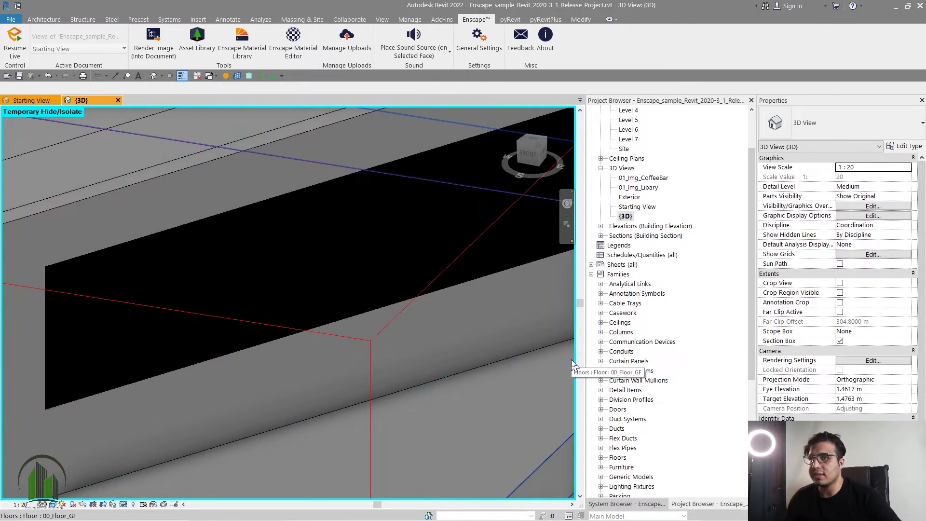
{"action": "scroll", "coordinate": [785, 341], "scroll_direction": "down", "scroll_amount": 1}
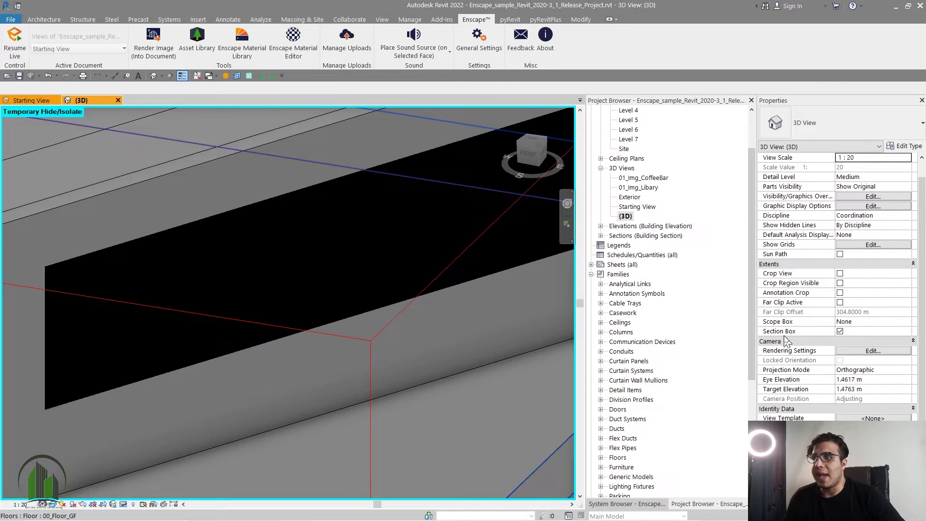
{"action": "scroll", "coordinate": [351, 320], "scroll_direction": "down", "scroll_amount": 5}
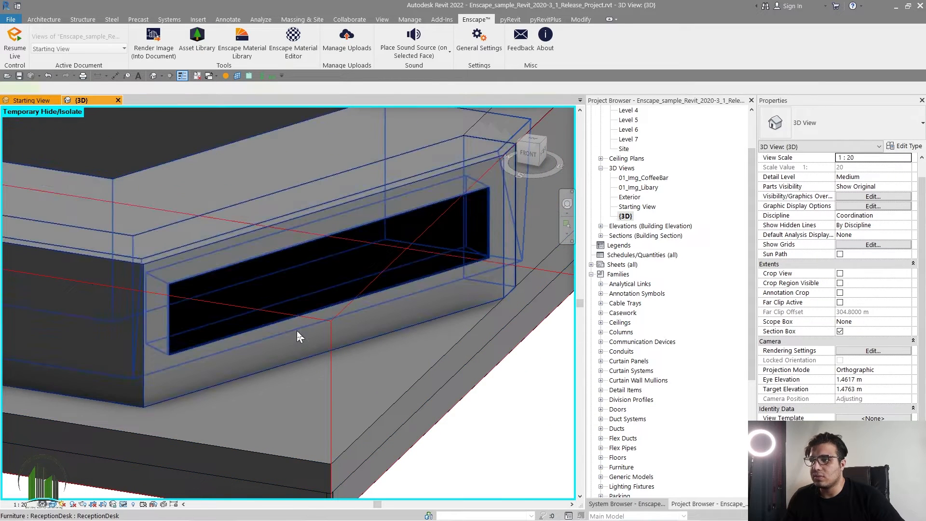
{"action": "left_click", "coordinate": [299, 335]}
{"action": "left_click", "coordinate": [410, 56]}
Set the 3D view's visual style to Hidden Line around the desk's front recess.
{"action": "middle_click_drag", "start_coordinate": [379, 380], "coordinate": [360, 437]}
{"action": "scroll", "coordinate": [253, 363], "scroll_direction": "up", "scroll_amount": 2}
{"action": "left_click", "coordinate": [257, 356]}
{"action": "scroll", "coordinate": [257, 358], "scroll_direction": "down", "scroll_amount": 5}
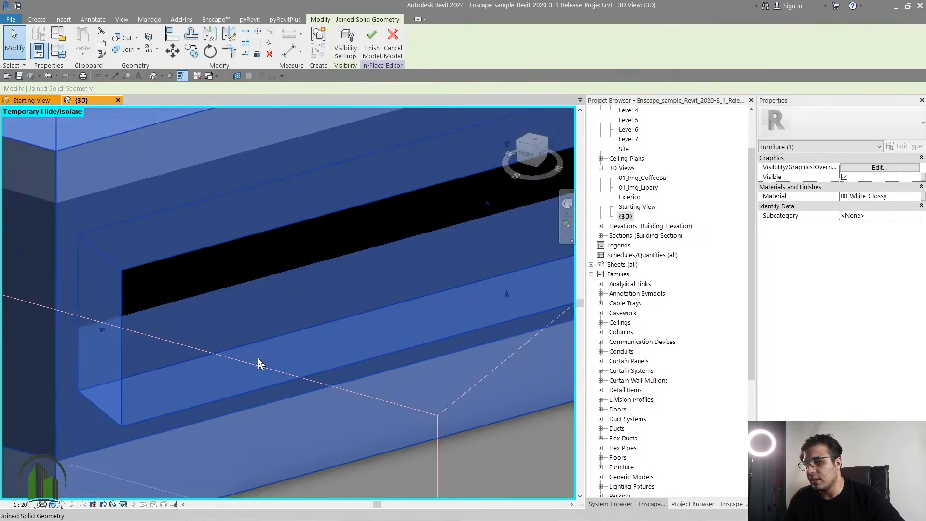
{"action": "key", "text": "Escape"}
{"action": "middle_click_drag", "start_coordinate": [385, 380], "coordinate": [317, 374]}
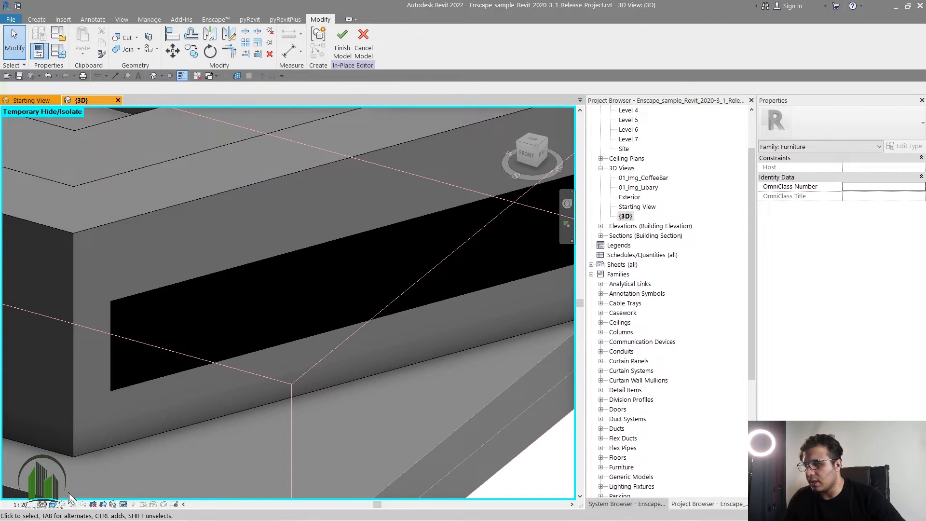
{"action": "left_click", "coordinate": [51, 505]}
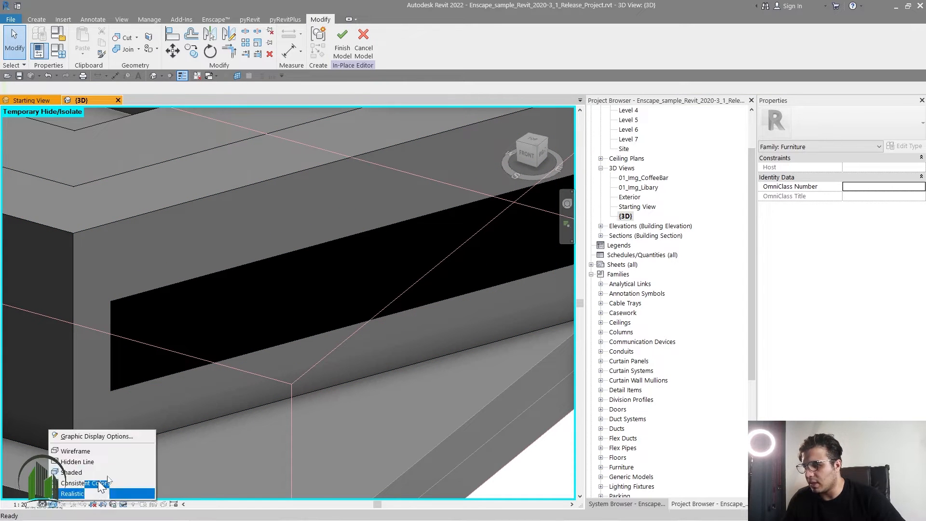
{"action": "left_click", "coordinate": [125, 462]}
{"action": "middle_click_drag", "start_coordinate": [175, 465], "coordinate": [309, 347], "text": "shift"}
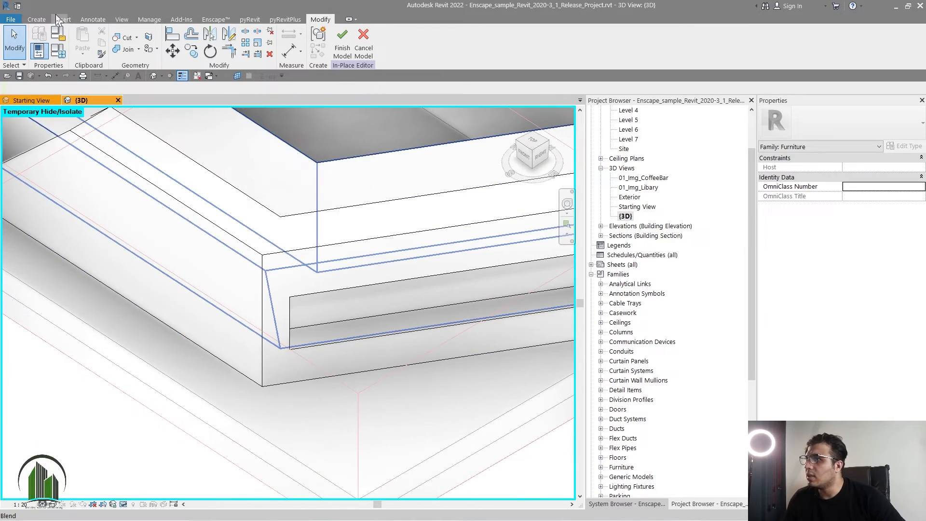
Start a solid extrusion in the reception desk model with the Rectangle sketch tool, facing the front recess.
{"action": "left_click", "coordinate": [37, 20]}
{"action": "left_click", "coordinate": [81, 41]}
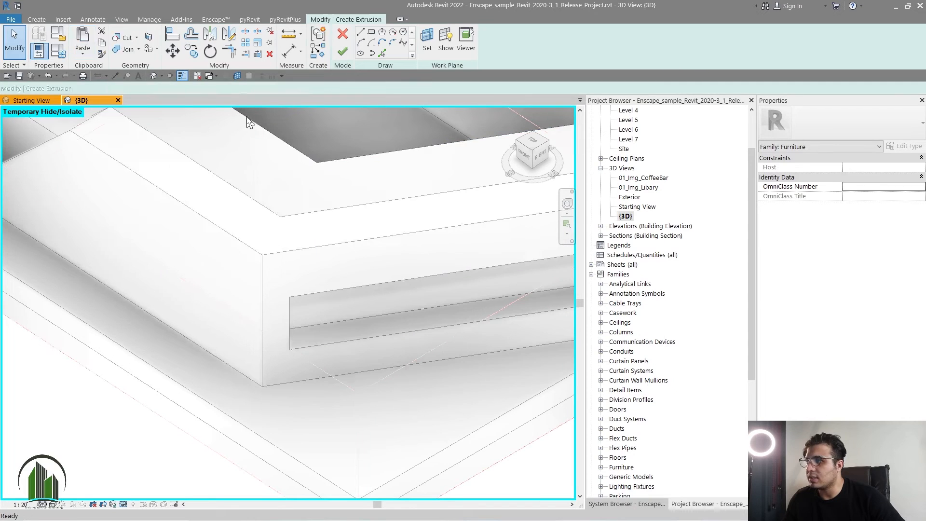
{"action": "left_click", "coordinate": [371, 32]}
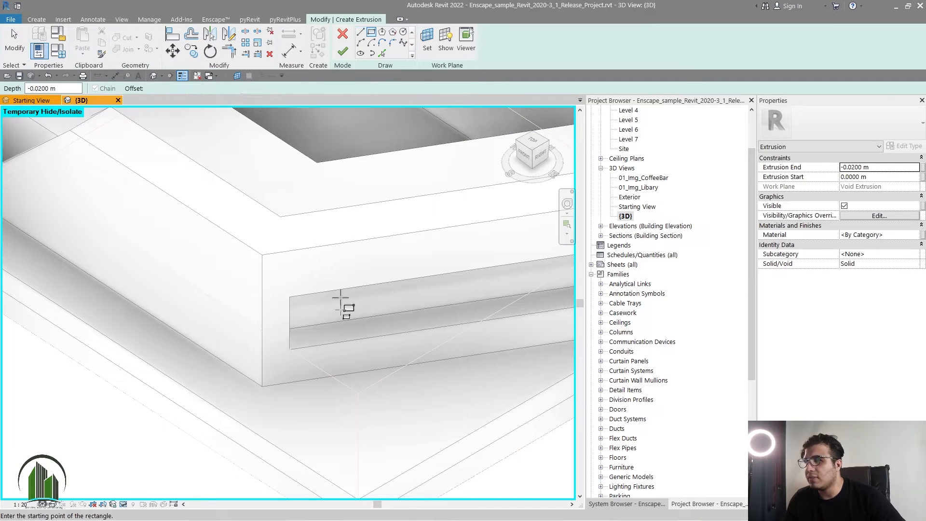
{"action": "scroll", "coordinate": [338, 348], "scroll_direction": "down", "scroll_amount": 2}
{"action": "scroll", "coordinate": [229, 336], "scroll_direction": "up", "scroll_amount": 5}
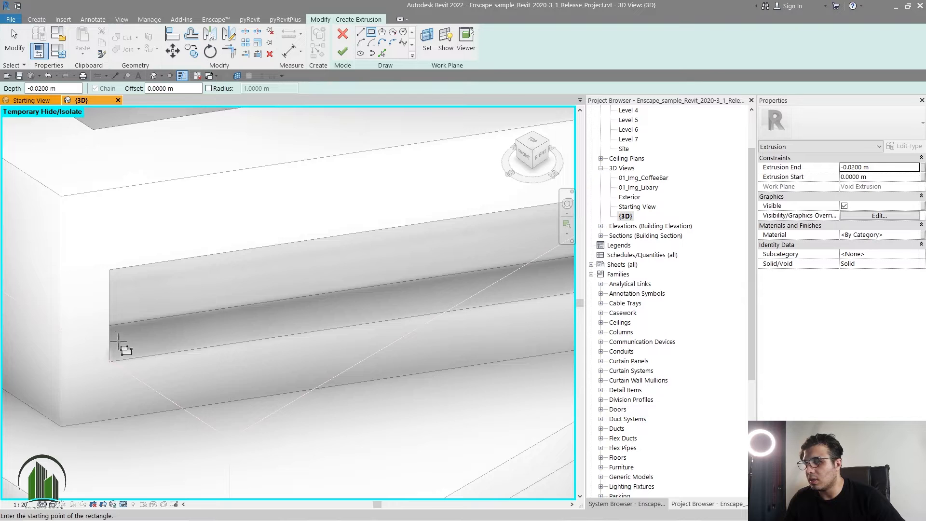
{"action": "middle_click_drag", "start_coordinate": [116, 346], "coordinate": [52, 365]}
{"action": "middle_click_drag", "start_coordinate": [243, 366], "coordinate": [358, 374]}
{"action": "scroll", "coordinate": [181, 356], "scroll_direction": "down", "scroll_amount": 2}
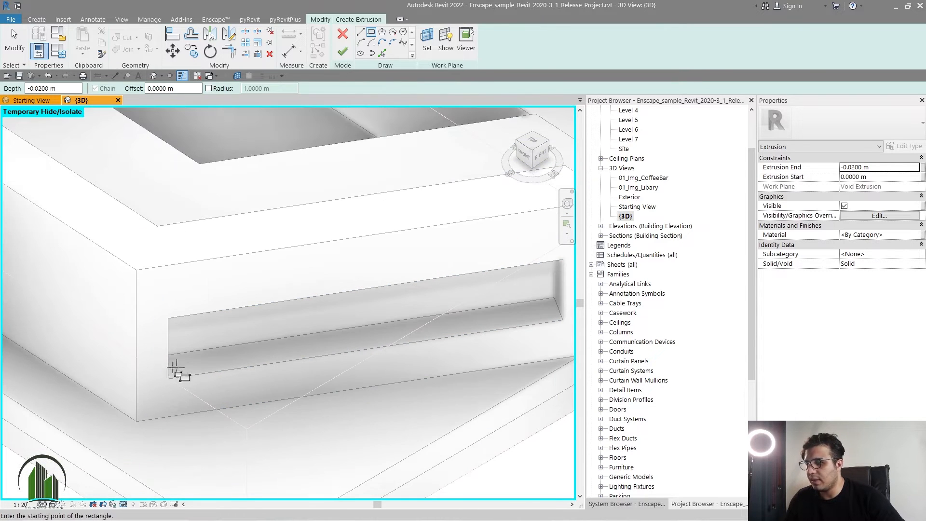
{"action": "scroll", "coordinate": [531, 314], "scroll_direction": "up", "scroll_amount": 3}
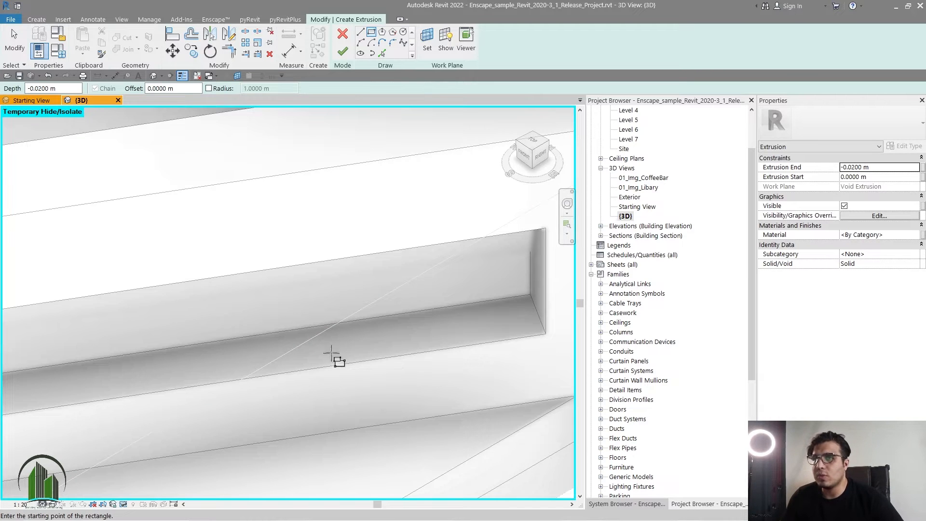
{"action": "scroll", "coordinate": [331, 362], "scroll_direction": "down", "scroll_amount": 3}
{"action": "scroll", "coordinate": [409, 330], "scroll_direction": "down", "scroll_amount": 2}
{"action": "middle_click_drag", "start_coordinate": [518, 380], "coordinate": [436, 387]}
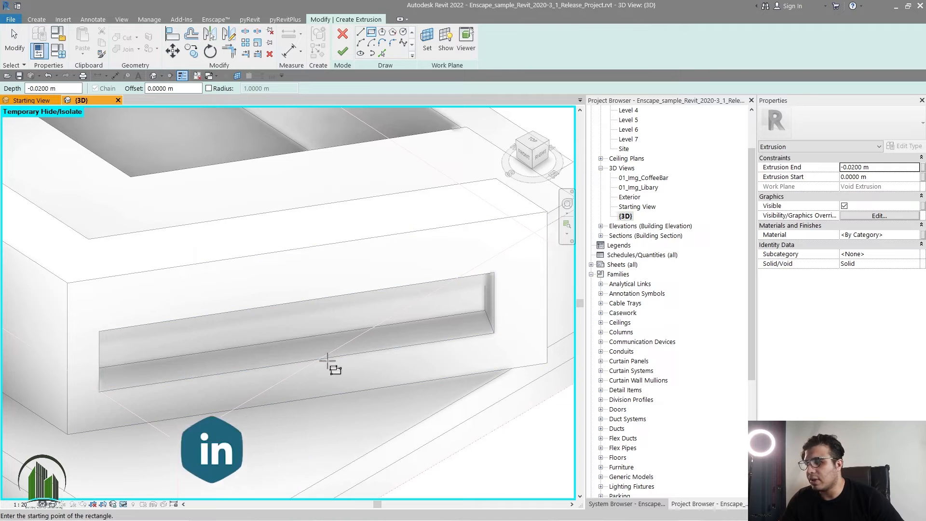
{"action": "middle_click_drag", "start_coordinate": [291, 362], "coordinate": [383, 104], "text": "shift"}
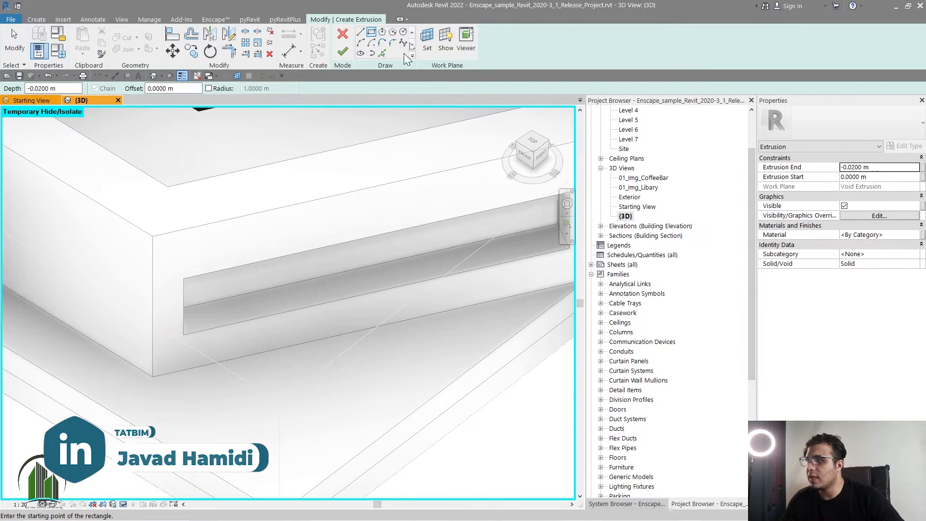
Set the extrusion's work plane by picking the bottom face of the desk's front recess.
{"action": "left_click", "coordinate": [428, 37]}
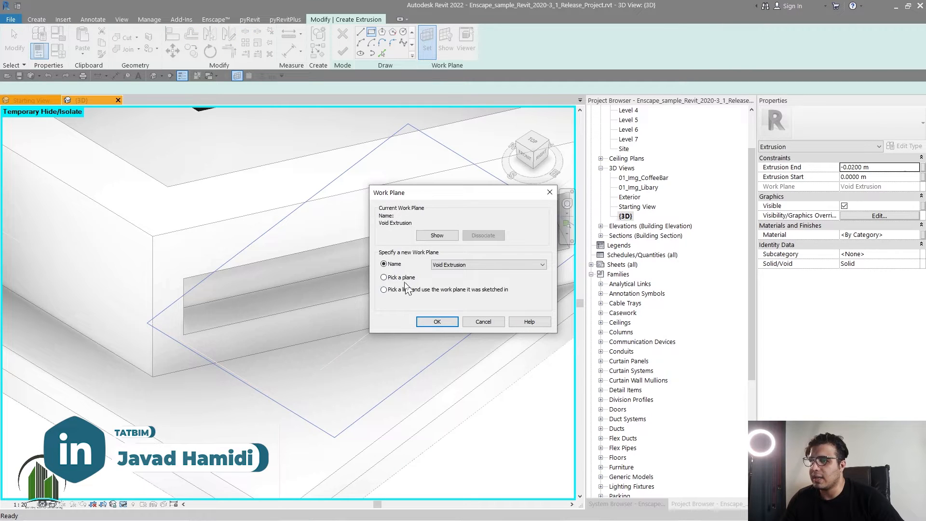
{"action": "left_click", "coordinate": [383, 277]}
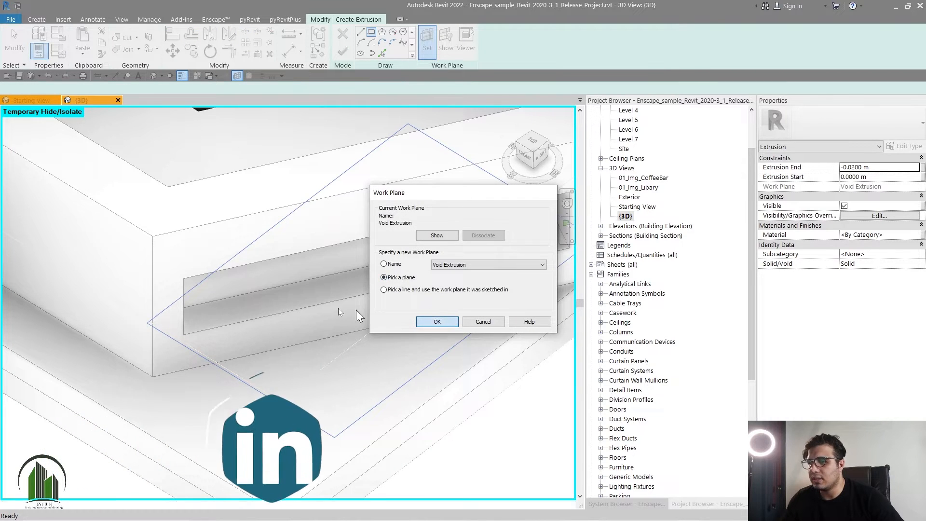
{"action": "left_click", "coordinate": [437, 322]}
{"action": "scroll", "coordinate": [299, 299], "scroll_direction": "up", "scroll_amount": 4}
{"action": "left_click", "coordinate": [293, 291]}
{"action": "scroll", "coordinate": [322, 344], "scroll_direction": "down", "scroll_amount": 2}
{"action": "middle_click_drag", "start_coordinate": [343, 361], "coordinate": [494, 344], "text": "shift"}
Sketch a thin rectangle about 0.54 m long on the recess floor, starting near the recess's end wall.
{"action": "left_click", "coordinate": [371, 32]}
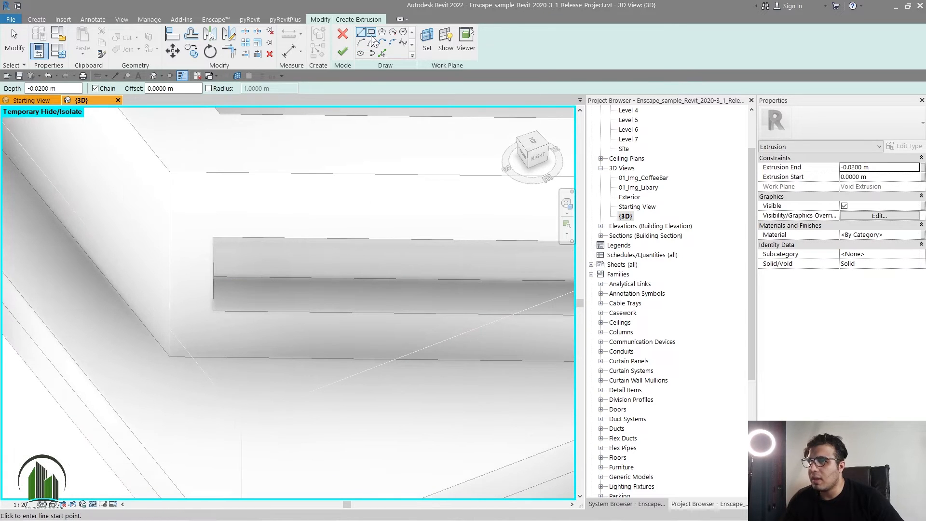
{"action": "scroll", "coordinate": [208, 290], "scroll_direction": "up", "scroll_amount": 3}
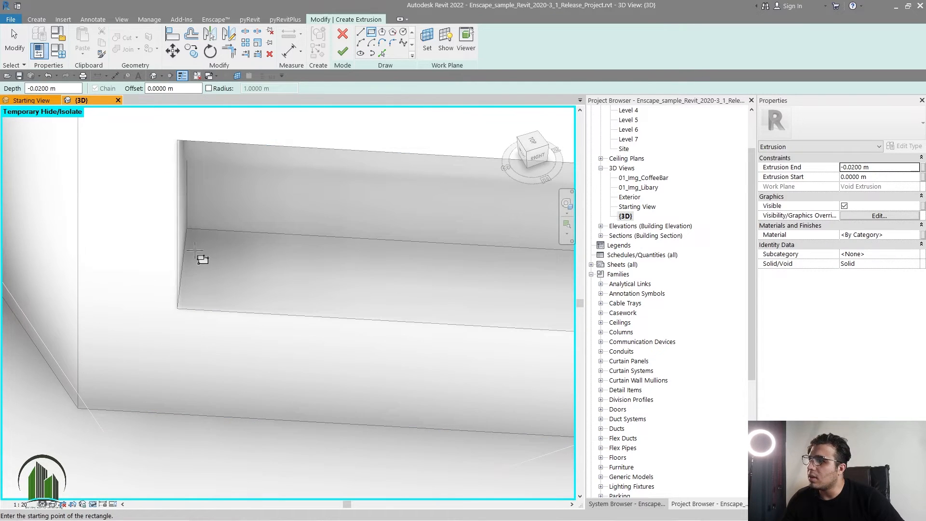
{"action": "scroll", "coordinate": [194, 250], "scroll_direction": "up", "scroll_amount": 3}
{"action": "left_click", "coordinate": [190, 281]}
{"action": "scroll", "coordinate": [334, 307], "scroll_direction": "down", "scroll_amount": 3}
{"action": "scroll", "coordinate": [334, 306], "scroll_direction": "up", "scroll_amount": 3}
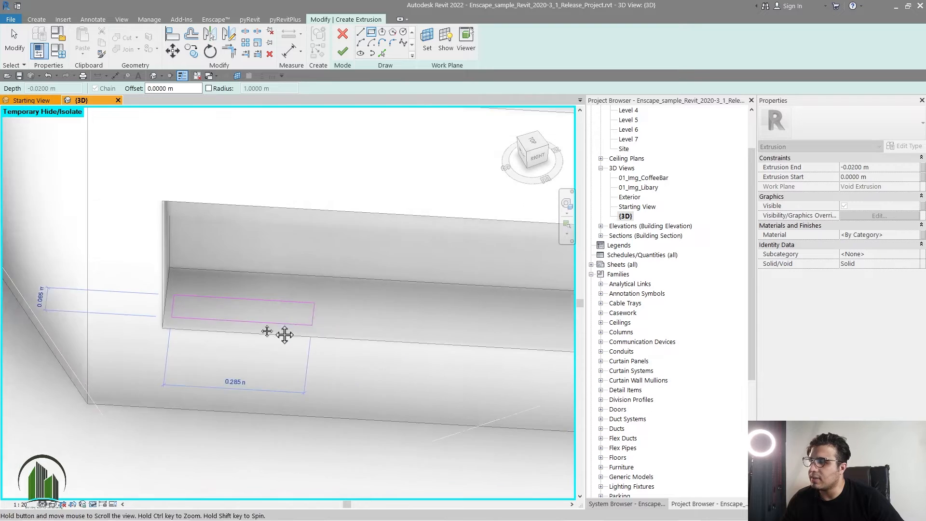
{"action": "scroll", "coordinate": [377, 313], "scroll_direction": "up", "scroll_amount": 3}
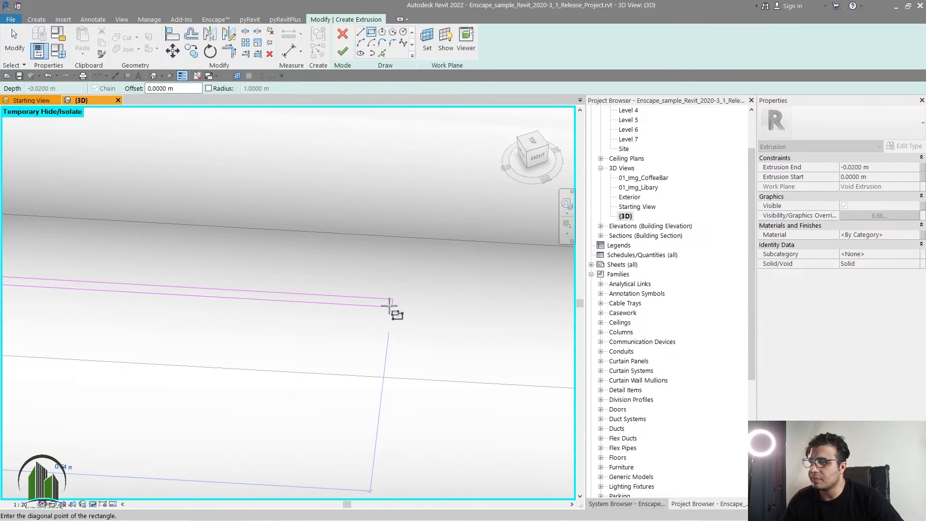
{"action": "left_click", "coordinate": [386, 304]}
{"action": "key", "text": "Escape"}
Narrow the thin rectangle on the recess floor by moving one of its long edges inward.
{"action": "scroll", "coordinate": [352, 310], "scroll_direction": "up", "scroll_amount": 1}
{"action": "left_click", "coordinate": [286, 299]}
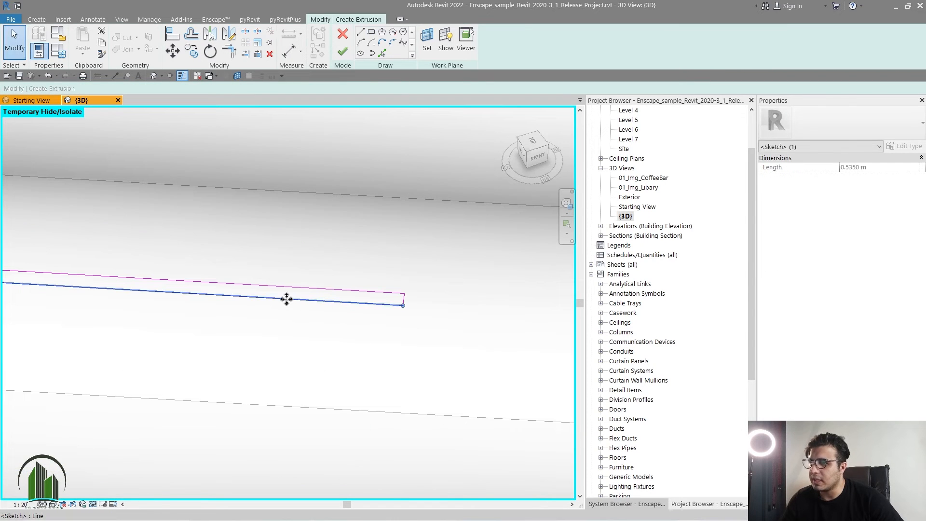
{"action": "left_click_drag", "start_coordinate": [293, 295], "coordinate": [313, 307]}
{"action": "mouse_move", "coordinate": [317, 299]}
{"action": "middle_mouse_down", "text": "shift"}
{"action": "mouse_move", "coordinate": [341, 346]}
{"action": "mouse_move", "coordinate": [341, 370]}
{"action": "mouse_move", "coordinate": [376, 356]}
{"action": "mouse_move", "coordinate": [451, 297]}
{"action": "middle_mouse_up", "text": "shift"}
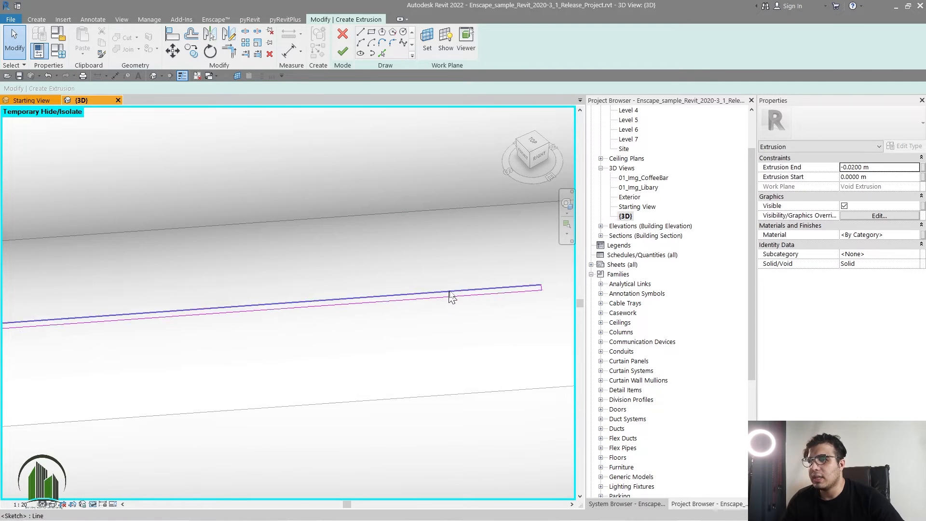
Select all four lines of the rectangle and shift it toward the back wall of the recess.
{"action": "left_click", "coordinate": [457, 295]}
{"action": "middle_click_drag", "start_coordinate": [559, 301], "coordinate": [424, 322]}
{"action": "scroll", "coordinate": [424, 323], "scroll_direction": "up", "scroll_amount": 3}
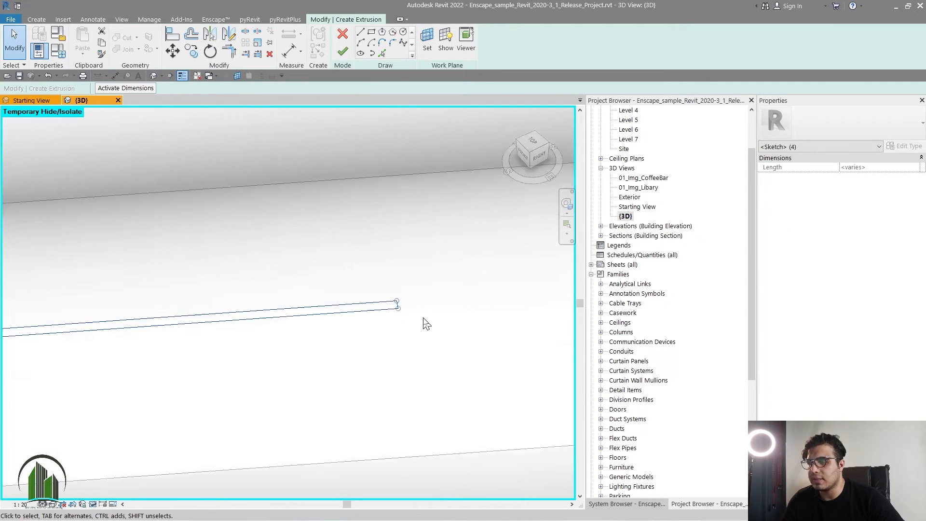
{"action": "left_click_drag", "start_coordinate": [383, 289], "coordinate": [360, 246]}
{"action": "left_click_drag", "start_coordinate": [384, 302], "coordinate": [361, 254]}
{"action": "scroll", "coordinate": [343, 310], "scroll_direction": "down", "scroll_amount": 4}
{"action": "scroll", "coordinate": [343, 310], "scroll_direction": "down", "scroll_amount": 4}
{"action": "left_click", "coordinate": [293, 326]}
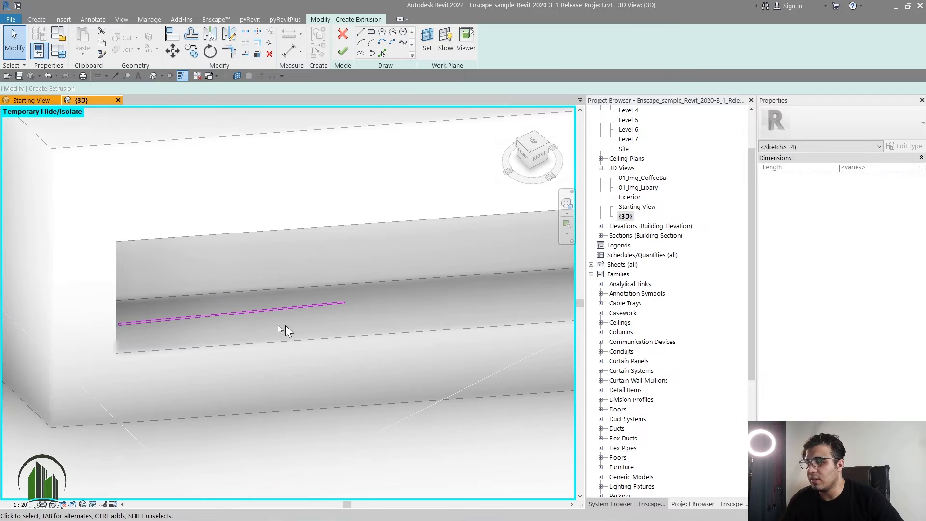
{"action": "scroll", "coordinate": [308, 316], "scroll_direction": "up", "scroll_amount": 3}
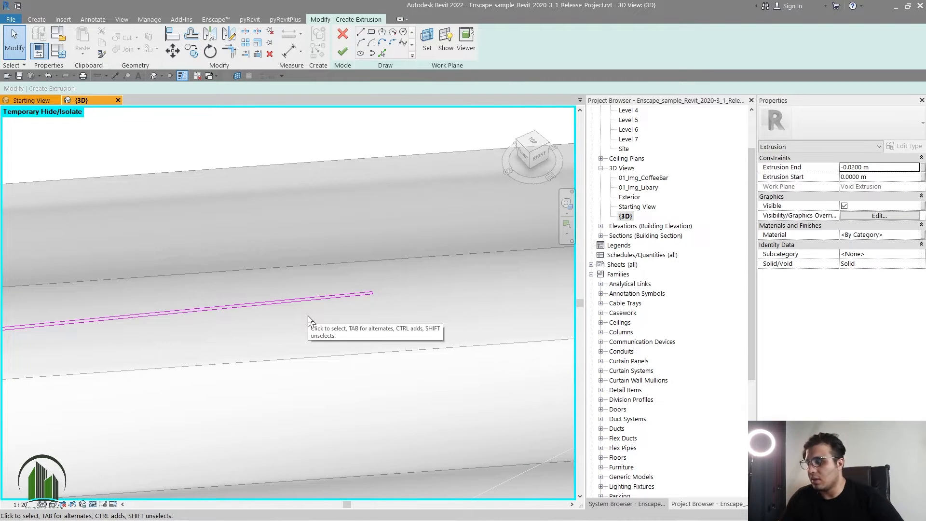
{"action": "scroll", "coordinate": [345, 329], "scroll_direction": "down", "scroll_amount": 2}
{"action": "middle_click_drag", "start_coordinate": [345, 329], "coordinate": [343, 356]}
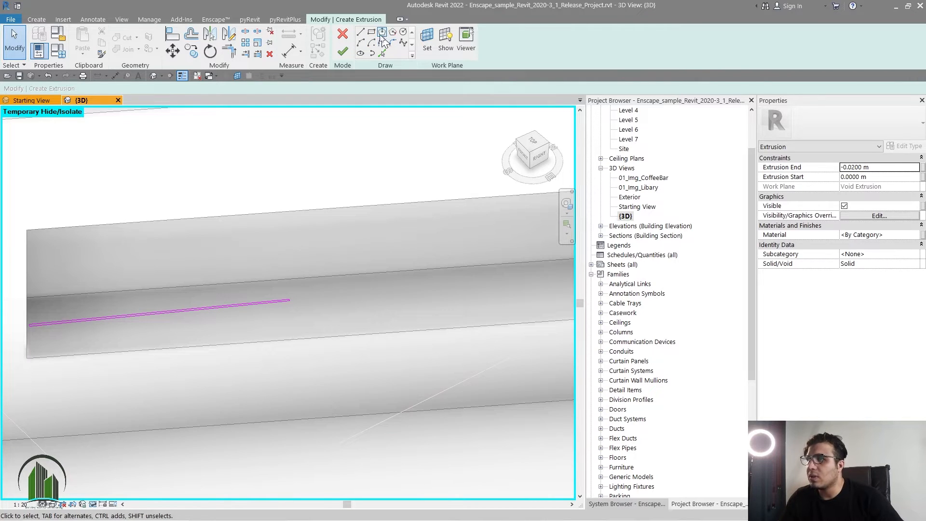
Sketch a second thin rectangle on the recess floor, slightly in front of the first and overlapping its free end.
{"action": "scroll", "coordinate": [297, 340], "scroll_direction": "up", "scroll_amount": 4}
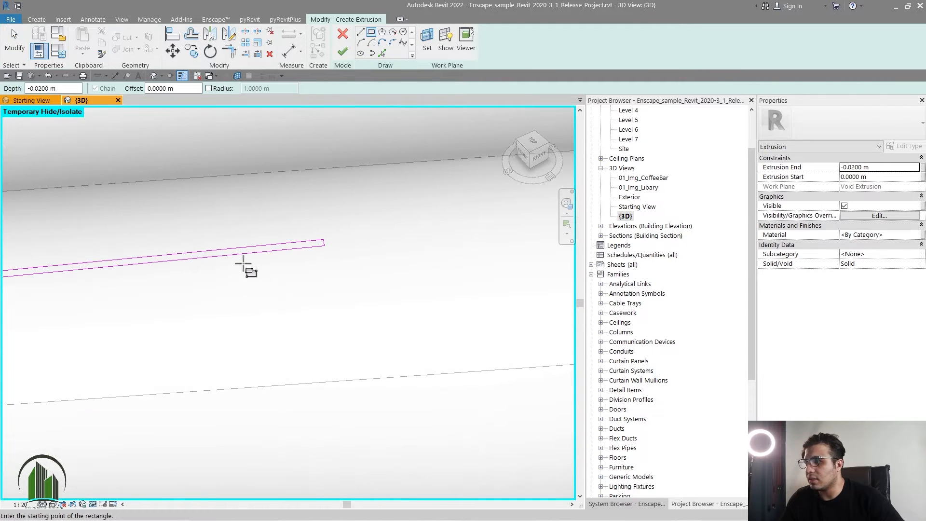
{"action": "left_click", "coordinate": [214, 280]}
{"action": "scroll", "coordinate": [255, 289], "scroll_direction": "down", "scroll_amount": 1}
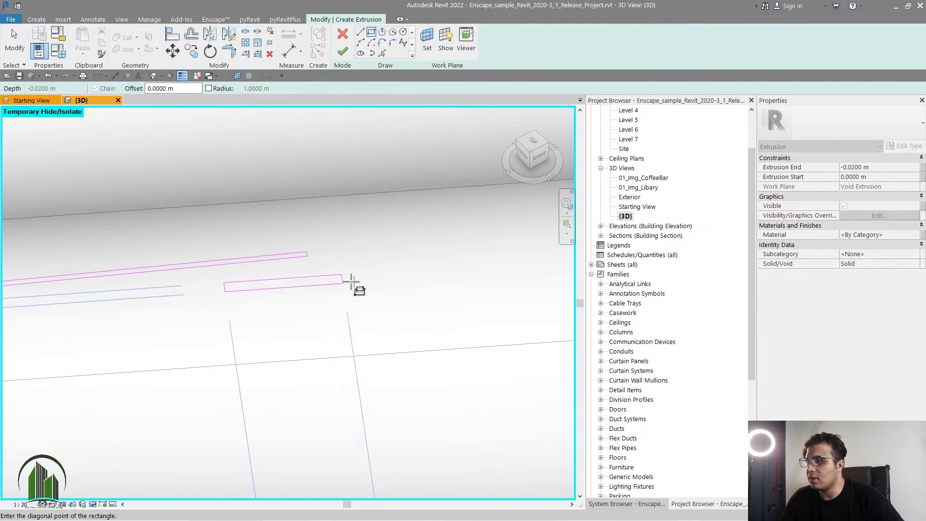
{"action": "scroll", "coordinate": [372, 283], "scroll_direction": "down", "scroll_amount": 2}
{"action": "scroll", "coordinate": [500, 280], "scroll_direction": "up", "scroll_amount": 3}
{"action": "scroll", "coordinate": [518, 276], "scroll_direction": "down", "scroll_amount": 4}
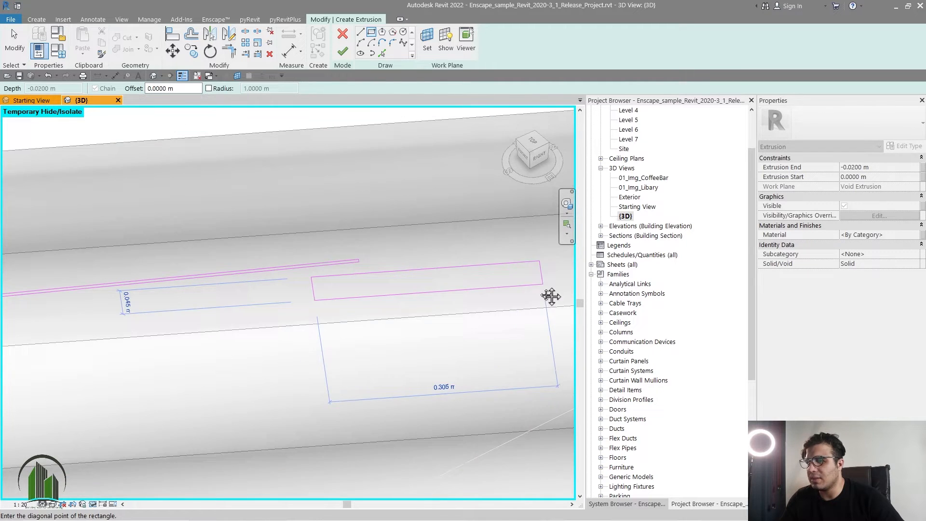
{"action": "middle_click_drag", "start_coordinate": [542, 284], "coordinate": [452, 316]}
{"action": "scroll", "coordinate": [501, 298], "scroll_direction": "up", "scroll_amount": 1}
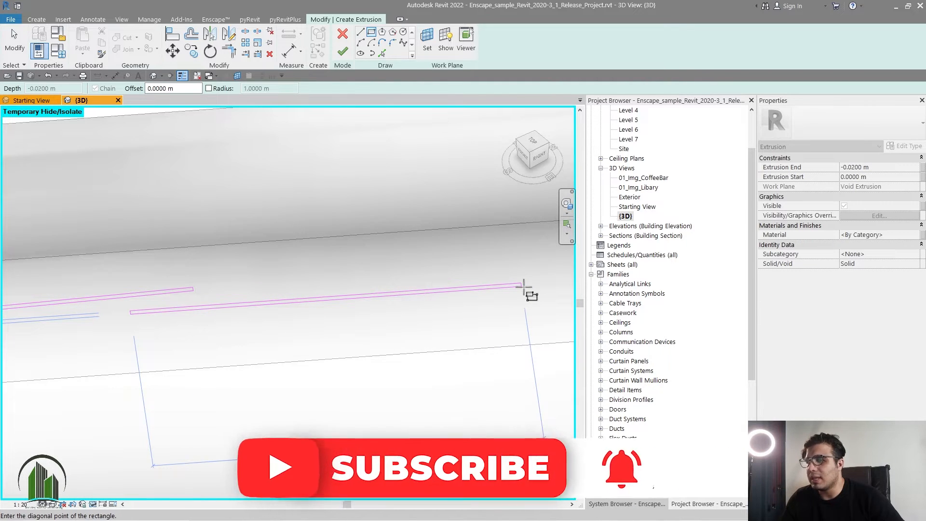
{"action": "left_click", "coordinate": [525, 288]}
{"action": "scroll", "coordinate": [386, 350], "scroll_direction": "down", "scroll_amount": 3}
{"action": "key", "text": "Escape"}
{"action": "scroll", "coordinate": [318, 344], "scroll_direction": "up", "scroll_amount": 1}
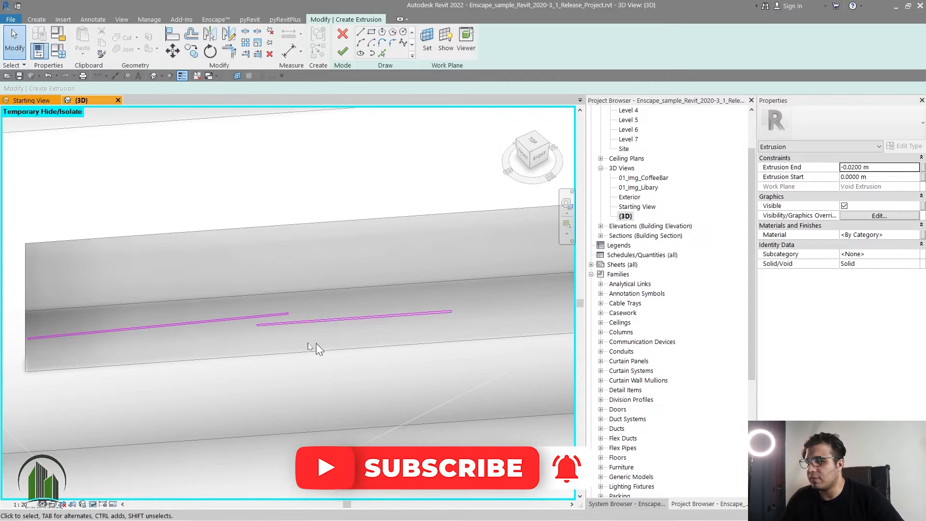
Select the second rectangle's lines and move it back, closer to the first rectangle's line.
{"action": "left_click_drag", "start_coordinate": [461, 310], "coordinate": [483, 305]}
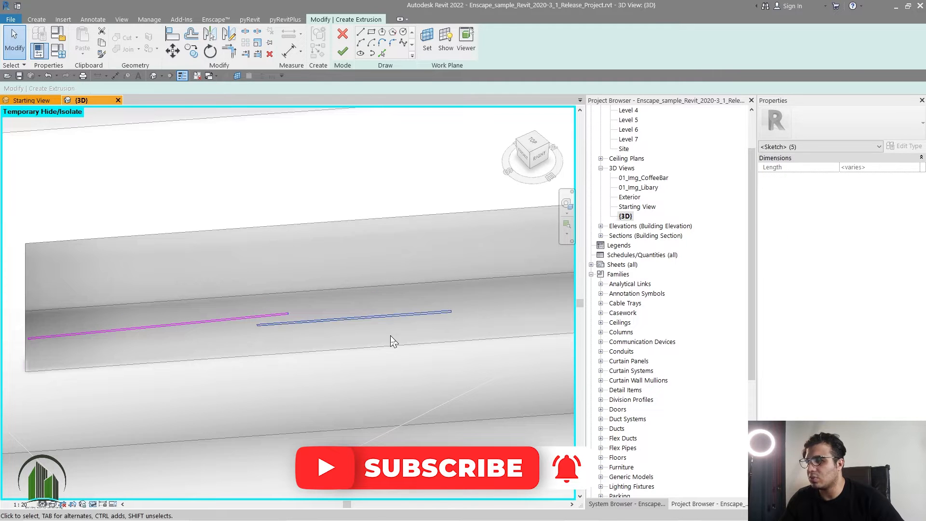
{"action": "scroll", "coordinate": [389, 341], "scroll_direction": "up", "scroll_amount": 1}
{"action": "scroll", "coordinate": [284, 323], "scroll_direction": "up", "scroll_amount": 2}
{"action": "mouse_move", "coordinate": [294, 303]}
{"action": "left_mouse_down"}
{"action": "mouse_move", "coordinate": [271, 296]}
{"action": "mouse_move", "coordinate": [295, 330]}
{"action": "left_mouse_up"}
{"action": "scroll", "coordinate": [295, 331], "scroll_direction": "down", "scroll_amount": 3}
{"action": "key", "text": "Escape"}
{"action": "scroll", "coordinate": [298, 334], "scroll_direction": "down", "scroll_amount": 3}
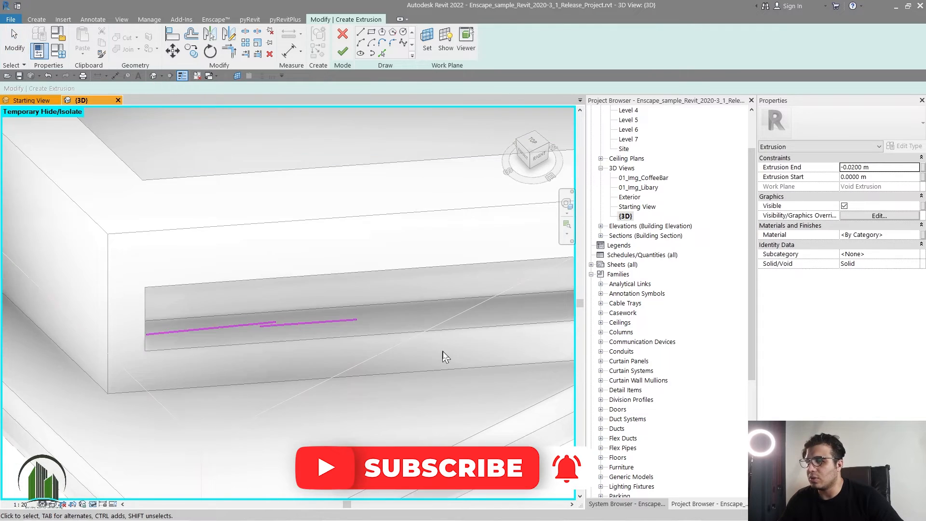
{"action": "scroll", "coordinate": [316, 357], "scroll_direction": "up", "scroll_amount": 2}
{"action": "middle_click_drag", "start_coordinate": [247, 291], "coordinate": [308, 286]}
{"action": "scroll", "coordinate": [281, 298], "scroll_direction": "up", "scroll_amount": 3}
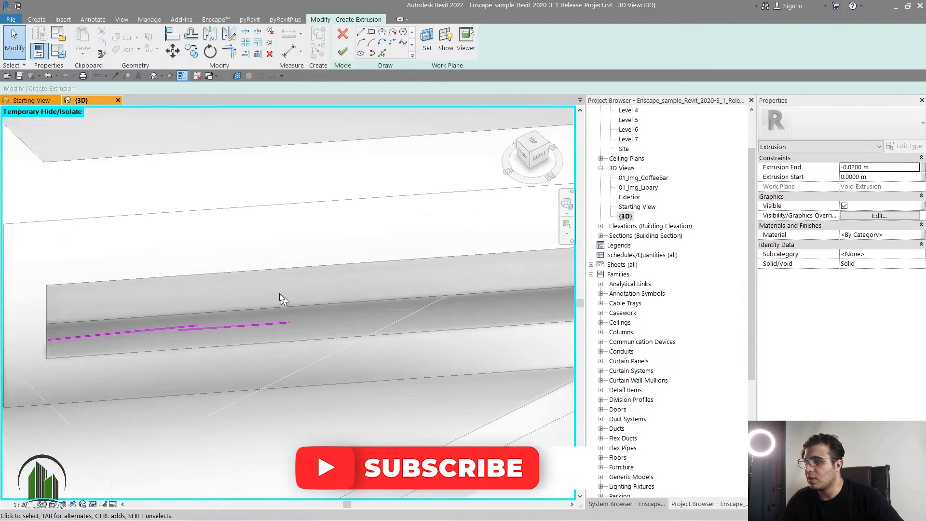
{"action": "middle_click_drag", "start_coordinate": [244, 323], "coordinate": [370, 306]}
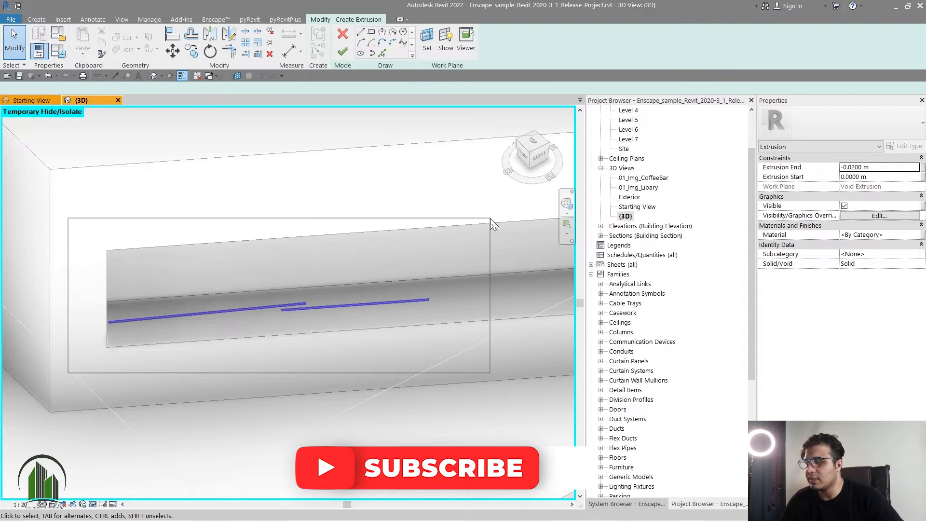
{"action": "scroll", "coordinate": [483, 270], "scroll_direction": "down", "scroll_amount": 3}
{"action": "left_click", "coordinate": [427, 39]}
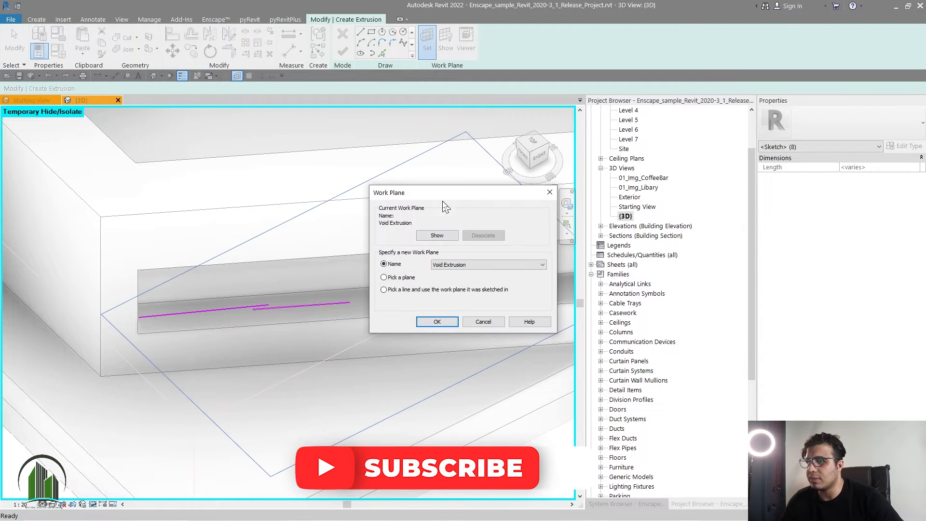
{"action": "left_click", "coordinate": [438, 322]}
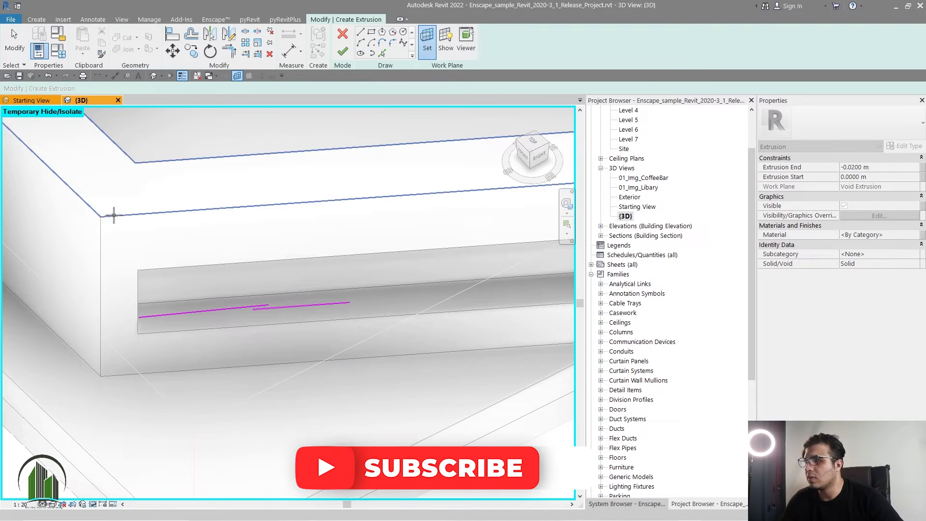
{"action": "key", "text": "Escape"}
Select both thin rectangles and, in top view, copy the pair along the recess just past the second rectangle's end.
{"action": "scroll", "coordinate": [199, 285], "scroll_direction": "down", "scroll_amount": 4}
{"action": "left_click_drag", "start_coordinate": [124, 352], "coordinate": [303, 256]}
{"action": "mouse_move", "coordinate": [424, 288]}
{"action": "middle_mouse_down", "text": "shift"}
{"action": "mouse_move", "coordinate": [482, 248]}
{"action": "mouse_move", "coordinate": [482, 338]}
{"action": "middle_mouse_up", "text": "shift"}
{"action": "left_click", "coordinate": [527, 153]}
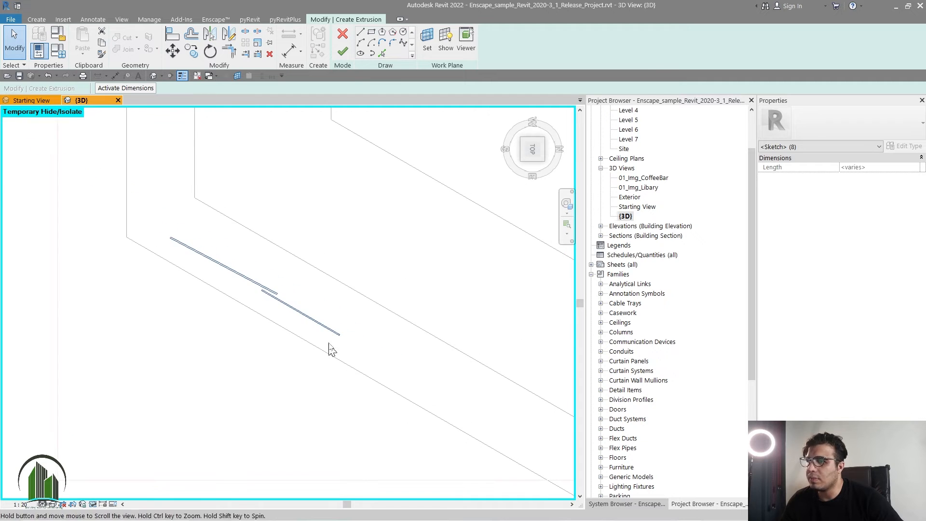
{"action": "left_click", "coordinate": [191, 51]}
{"action": "scroll", "coordinate": [193, 296], "scroll_direction": "up", "scroll_amount": 3}
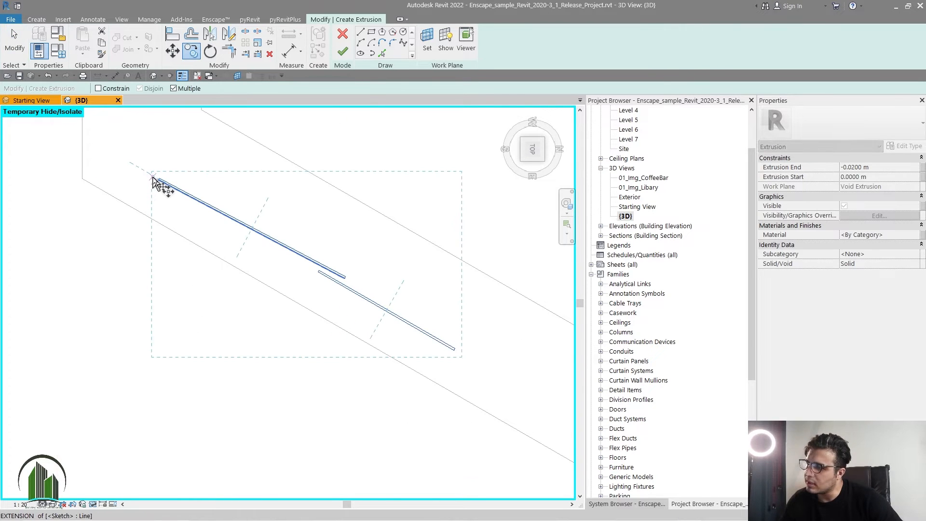
{"action": "scroll", "coordinate": [467, 363], "scroll_direction": "up", "scroll_amount": 2}
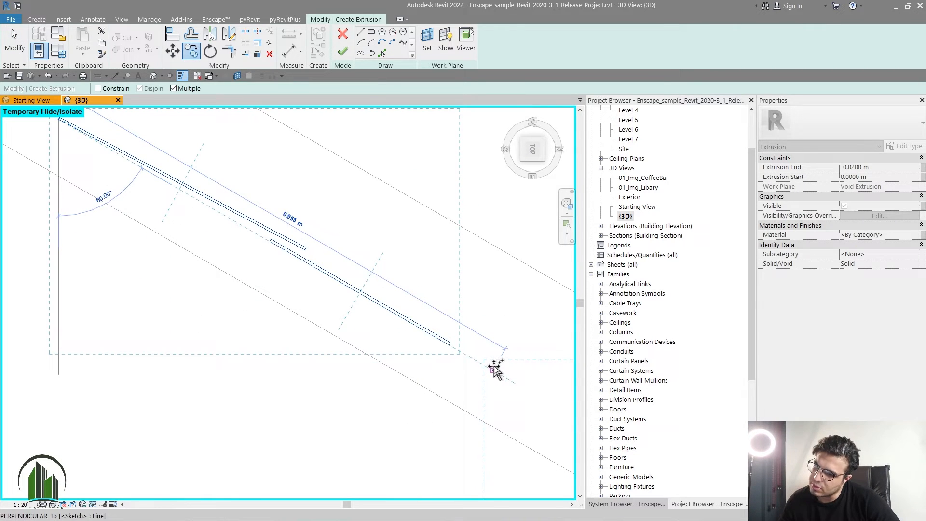
{"action": "left_click", "coordinate": [465, 352]}
Place another copy of the rectangle pair along the recess, continuing from the end of the first copy.
{"action": "scroll", "coordinate": [502, 430], "scroll_direction": "down", "scroll_amount": 2}
{"action": "middle_click_drag", "start_coordinate": [502, 429], "coordinate": [299, 325]}
{"action": "scroll", "coordinate": [475, 396], "scroll_direction": "up", "scroll_amount": 1}
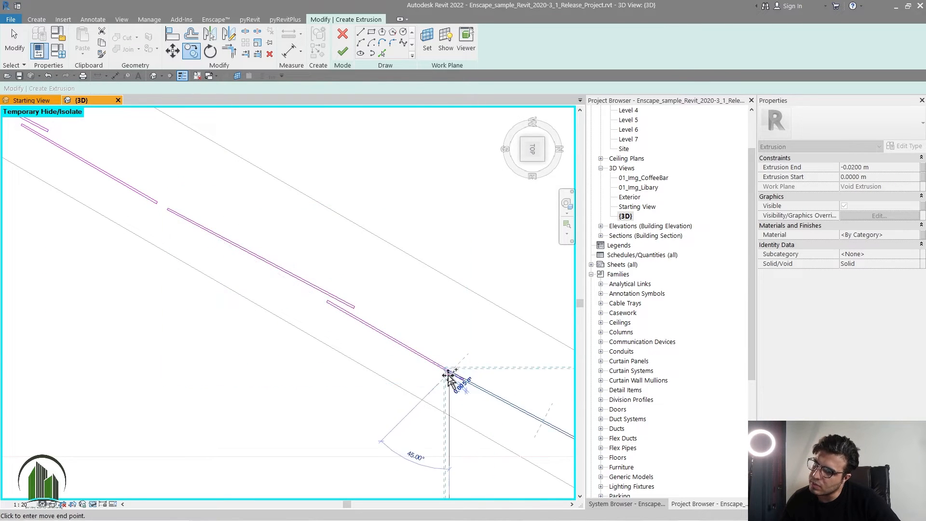
{"action": "left_click", "coordinate": [451, 376]}
{"action": "scroll", "coordinate": [511, 422], "scroll_direction": "down", "scroll_amount": 2}
End the Copy command and remove the surplus last rectangle beyond the recess's far end.
{"action": "key", "text": "Escape"}
{"action": "key", "text": "Escape"}
{"action": "scroll", "coordinate": [466, 393], "scroll_direction": "up", "scroll_amount": 3}
{"action": "key", "text": "Tab"}
{"action": "middle_click_drag", "start_coordinate": [447, 368], "coordinate": [509, 239], "text": "shift"}
{"action": "scroll", "coordinate": [434, 350], "scroll_direction": "up", "scroll_amount": 4}
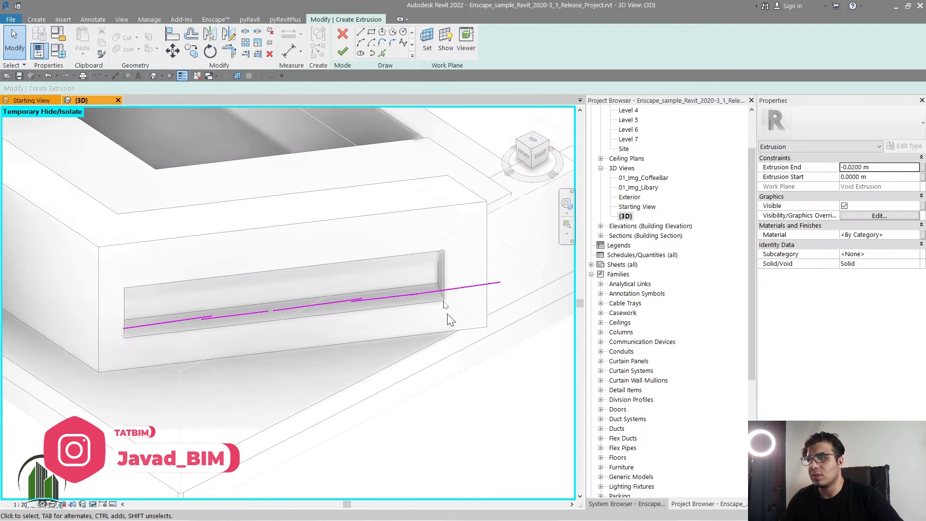
Move the fifth rectangle along the recess so its start overlaps the end of the fourth one.
{"action": "mouse_move", "coordinate": [373, 314]}
{"action": "left_mouse_down"}
{"action": "mouse_move", "coordinate": [376, 329]}
{"action": "mouse_move", "coordinate": [372, 322]}
{"action": "left_mouse_up"}
{"action": "left_click", "coordinate": [382, 349]}
{"action": "scroll", "coordinate": [382, 349], "scroll_direction": "down", "scroll_amount": 3}
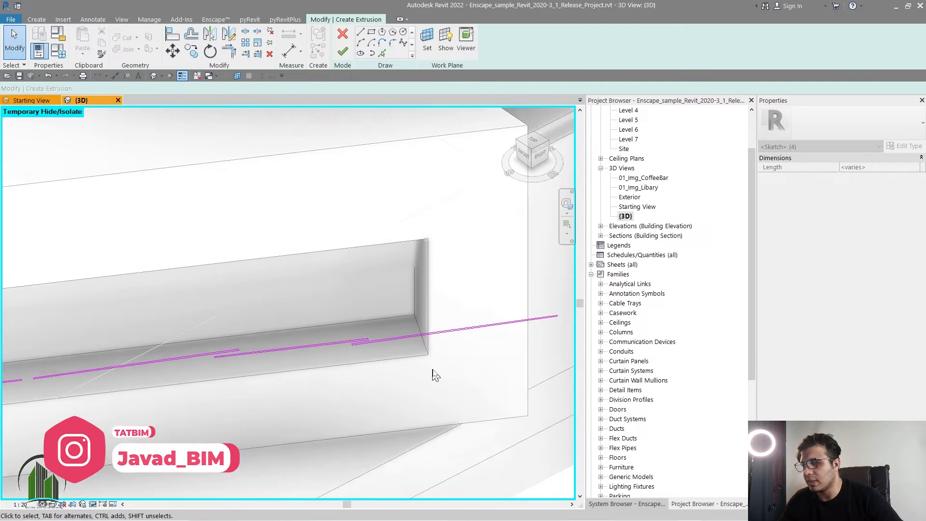
Shorten the last rectangle by moving its short end edge back to the recess's end wall.
{"action": "middle_click_drag", "start_coordinate": [563, 368], "coordinate": [428, 370]}
{"action": "scroll", "coordinate": [426, 361], "scroll_direction": "up", "scroll_amount": 2}
{"action": "left_click_drag", "start_coordinate": [376, 337], "coordinate": [479, 237]}
{"action": "scroll", "coordinate": [431, 303], "scroll_direction": "up", "scroll_amount": 4}
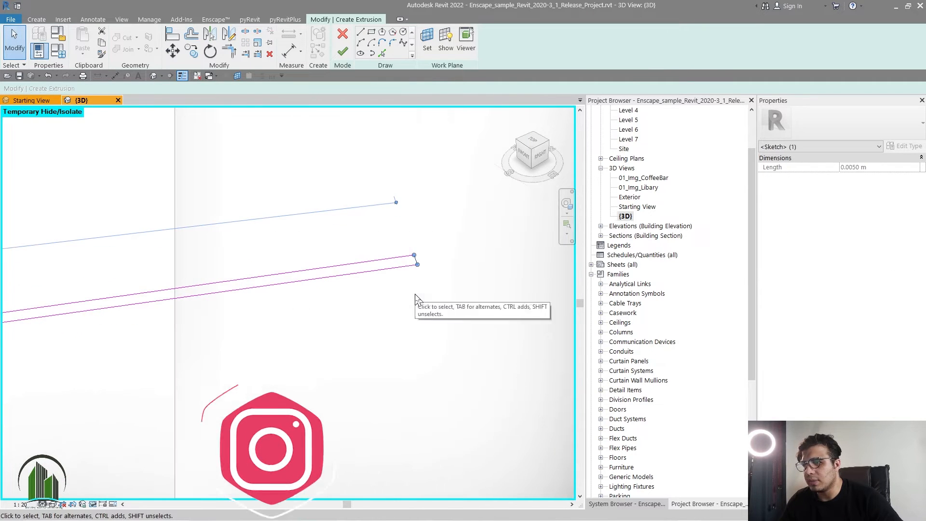
{"action": "scroll", "coordinate": [422, 265], "scroll_direction": "up", "scroll_amount": 3}
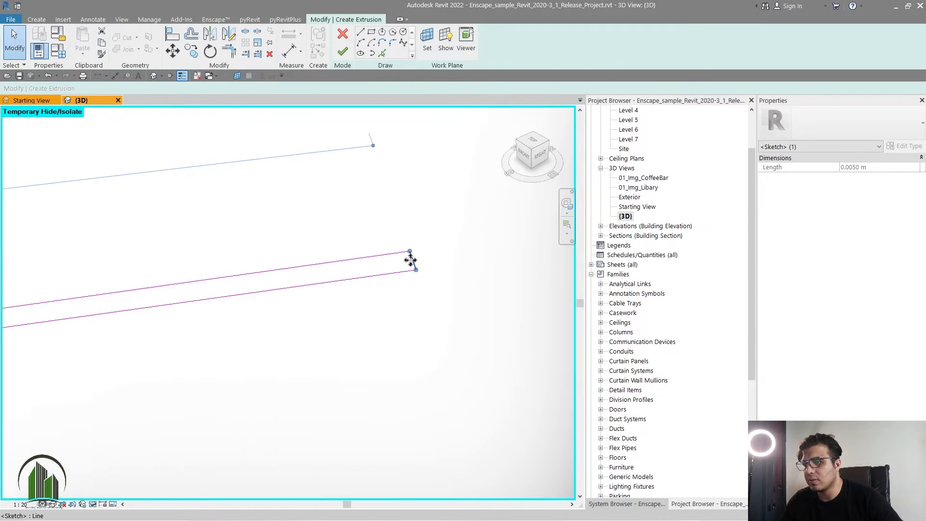
{"action": "scroll", "coordinate": [272, 264], "scroll_direction": "down", "scroll_amount": 3}
{"action": "left_click_drag", "start_coordinate": [289, 268], "coordinate": [202, 283]}
{"action": "scroll", "coordinate": [272, 263], "scroll_direction": "down", "scroll_amount": 3}
{"action": "middle_click_drag", "start_coordinate": [203, 292], "coordinate": [658, 264]}
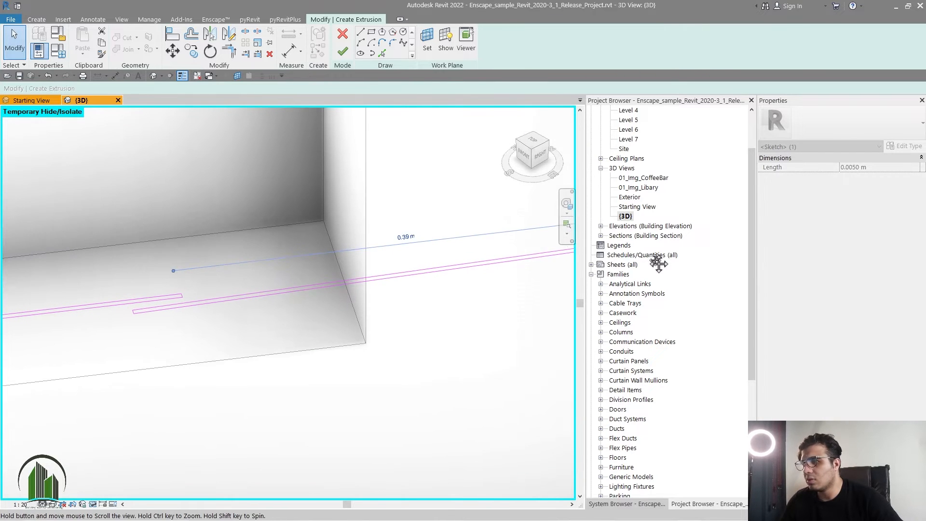
Finish the extrusion sketch with the five staggered rectangles.
{"action": "left_click", "coordinate": [293, 386]}
{"action": "mouse_move", "coordinate": [293, 386]}
{"action": "middle_mouse_down", "text": "shift"}
{"action": "mouse_move", "coordinate": [287, 393]}
{"action": "mouse_move", "coordinate": [387, 413]}
{"action": "mouse_move", "coordinate": [341, 415]}
{"action": "mouse_move", "coordinate": [399, 365]}
{"action": "mouse_move", "coordinate": [381, 299]}
{"action": "middle_mouse_up", "text": "shift"}
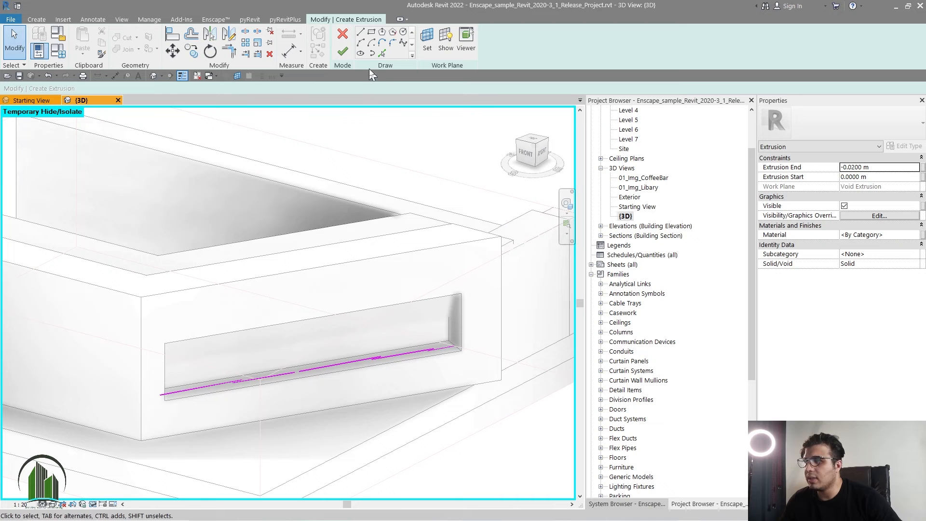
{"action": "left_click", "coordinate": [343, 52]}
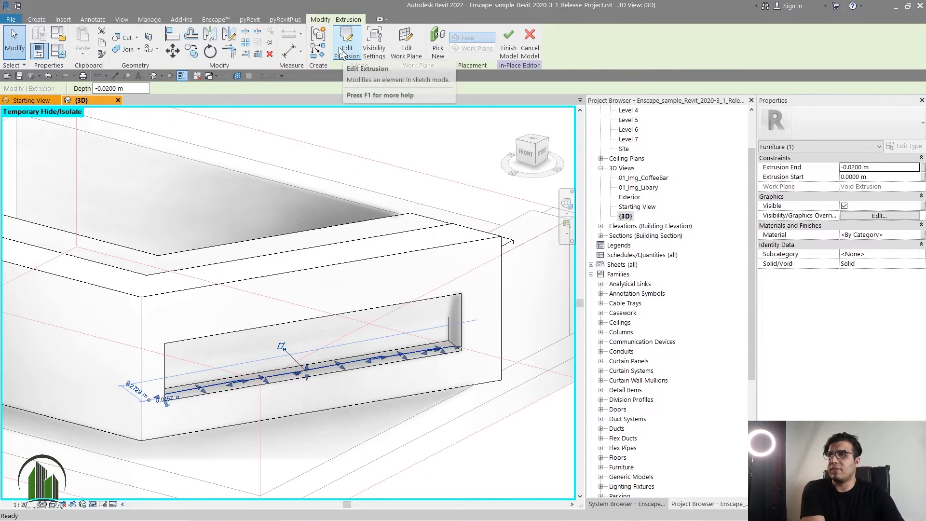
Stretch the extrusion's upper face to a start offset of about 0.178 m and align its bottom face with the recess floor.
{"action": "scroll", "coordinate": [303, 342], "scroll_direction": "up", "scroll_amount": 5}
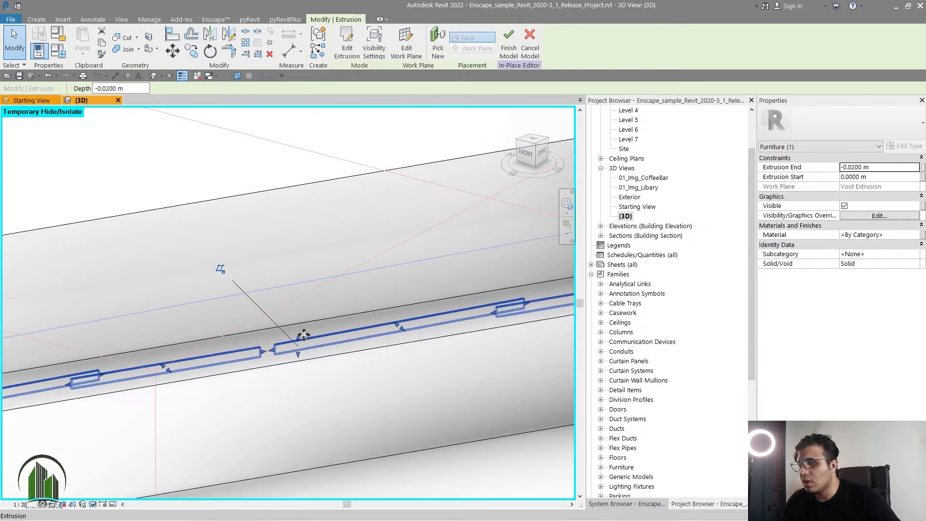
{"action": "left_click_drag", "start_coordinate": [298, 343], "coordinate": [305, 360]}
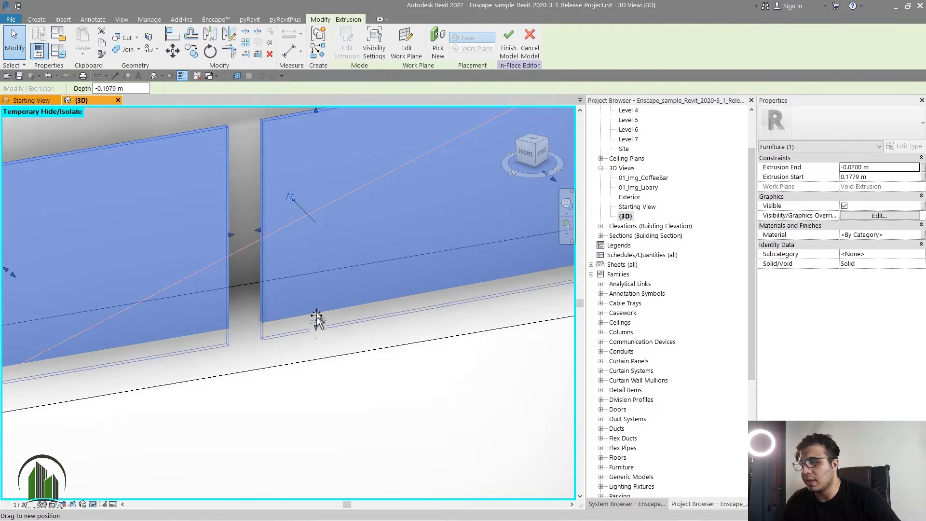
{"action": "left_click", "coordinate": [340, 336]}
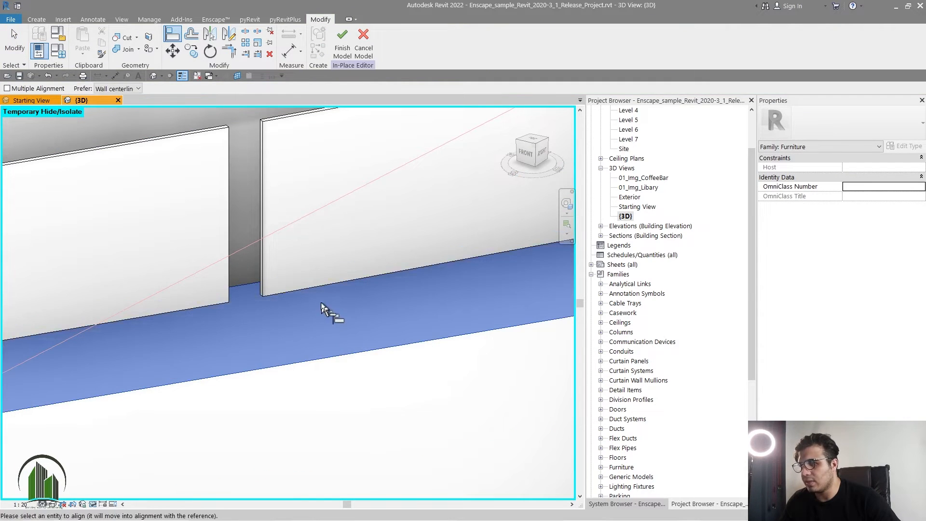
{"action": "left_click", "coordinate": [313, 287]}
{"action": "scroll", "coordinate": [381, 335], "scroll_direction": "down", "scroll_amount": 3}
{"action": "middle_click_drag", "start_coordinate": [432, 377], "coordinate": [406, 382], "text": "shift"}
Set the extrusion's start offset to 0.2 m.
{"action": "left_click", "coordinate": [895, 177]}
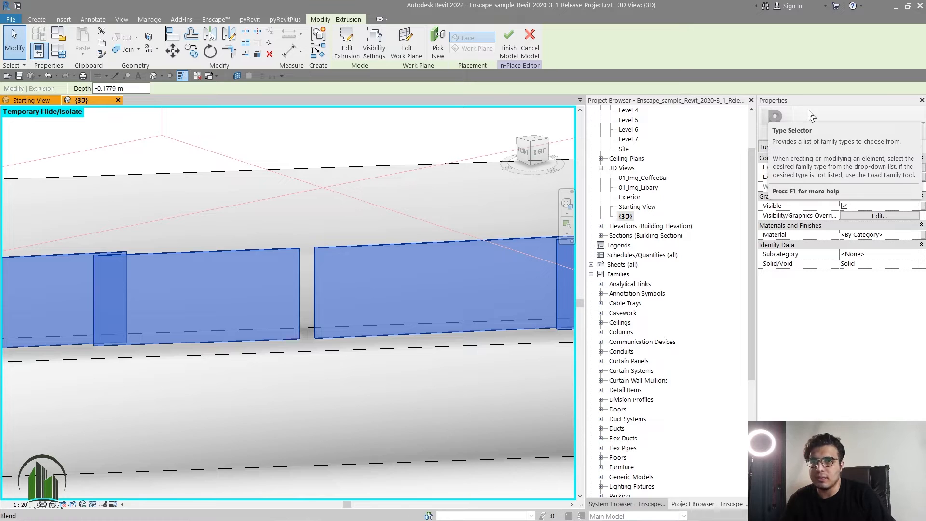
{"action": "type", "text": "0.2"}
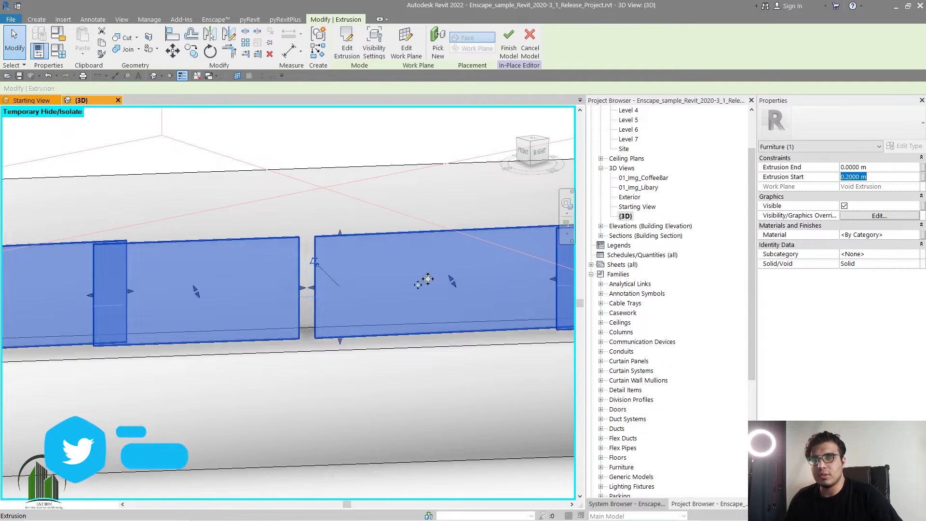
{"action": "scroll", "coordinate": [444, 369], "scroll_direction": "down", "scroll_amount": 2}
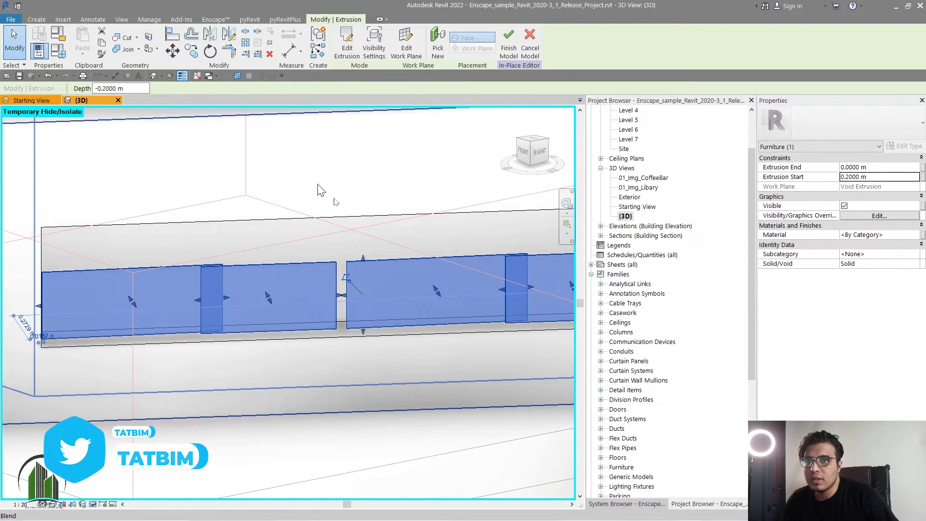
Set the panel extrusion's start offset to 0.17 m and clear the selection.
{"action": "left_click", "coordinate": [906, 178]}
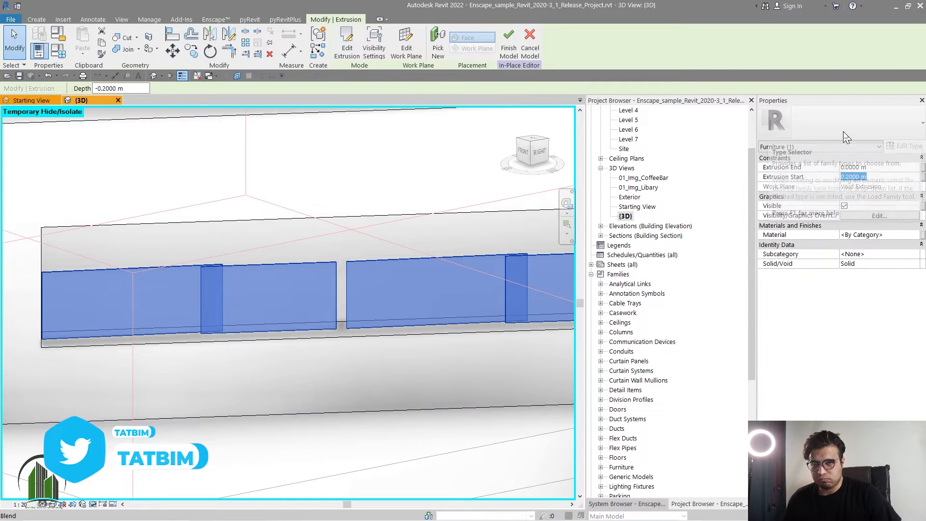
{"action": "type", "text": "0.17"}
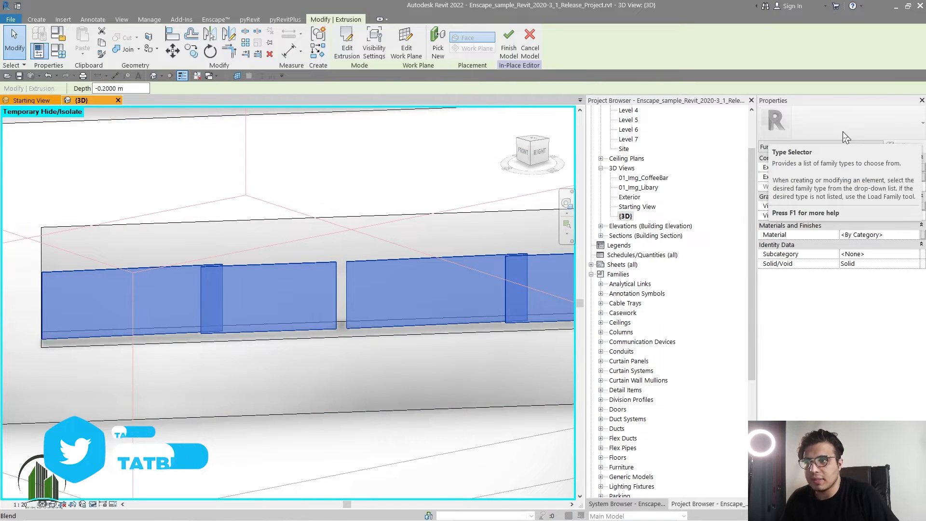
{"action": "scroll", "coordinate": [285, 323], "scroll_direction": "down", "scroll_amount": 2}
{"action": "middle_click_drag", "start_coordinate": [327, 404], "coordinate": [247, 392]}
{"action": "middle_click_drag", "start_coordinate": [247, 391], "coordinate": [333, 424], "text": "shift"}
{"action": "left_click", "coordinate": [333, 423]}
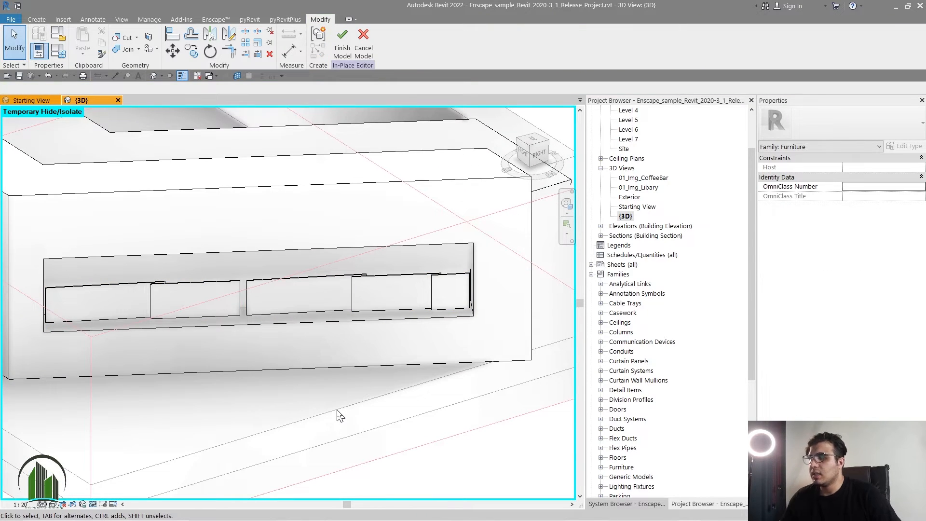
Reopen the panel extrusion's sketch and stretch the middle rectangle's end edge across the gap until it overlaps the neighbouring rectangle.
{"action": "scroll", "coordinate": [305, 378], "scroll_direction": "up", "scroll_amount": 2}
{"action": "scroll", "coordinate": [279, 348], "scroll_direction": "up", "scroll_amount": 2}
{"action": "middle_click_drag", "start_coordinate": [239, 330], "coordinate": [311, 386]}
{"action": "left_click", "coordinate": [314, 363]}
{"action": "scroll", "coordinate": [295, 408], "scroll_direction": "up", "scroll_amount": 5}
{"action": "scroll", "coordinate": [299, 397], "scroll_direction": "down", "scroll_amount": 6}
{"action": "left_click", "coordinate": [347, 49]}
{"action": "mouse_move", "coordinate": [292, 445]}
{"action": "middle_mouse_down", "text": "shift"}
{"action": "mouse_move", "coordinate": [338, 479]}
{"action": "mouse_move", "coordinate": [297, 377]}
{"action": "middle_mouse_up", "text": "shift"}
{"action": "scroll", "coordinate": [294, 371], "scroll_direction": "up", "scroll_amount": 2}
{"action": "mouse_move", "coordinate": [316, 380]}
{"action": "left_mouse_down"}
{"action": "mouse_move", "coordinate": [365, 329]}
{"action": "mouse_move", "coordinate": [108, 392]}
{"action": "left_mouse_up"}
{"action": "scroll", "coordinate": [338, 352], "scroll_direction": "up", "scroll_amount": 3}
Shift the overlapping end of the middle rectangle sideways so it sits staggered beside the neighbouring rectangle.
{"action": "left_click", "coordinate": [88, 425]}
{"action": "key", "text": "Tab"}
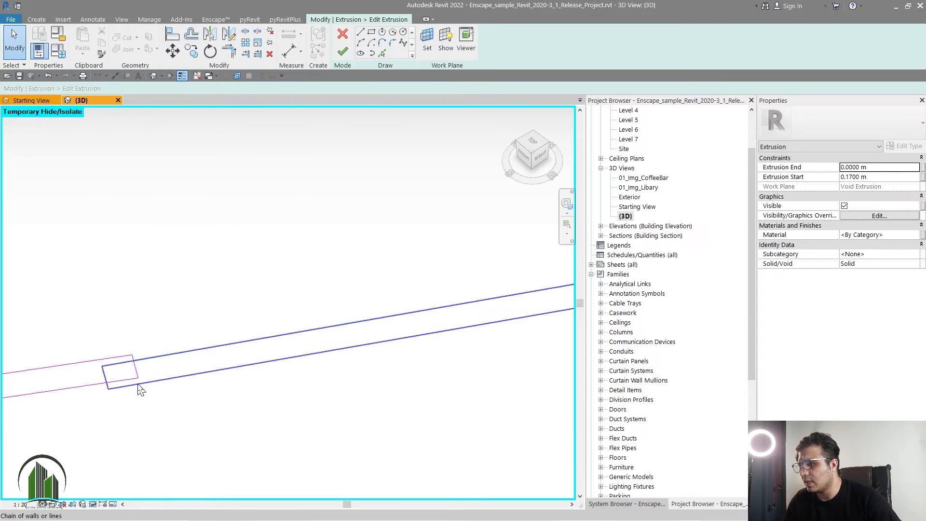
{"action": "left_click", "coordinate": [139, 384]}
{"action": "scroll", "coordinate": [111, 397], "scroll_direction": "up", "scroll_amount": 3}
{"action": "left_click_drag", "start_coordinate": [106, 383], "coordinate": [112, 408]}
{"action": "left_click_drag", "start_coordinate": [94, 340], "coordinate": [107, 389]}
{"action": "left_click", "coordinate": [165, 418]}
{"action": "scroll", "coordinate": [165, 418], "scroll_direction": "down", "scroll_amount": 4}
{"action": "scroll", "coordinate": [188, 398], "scroll_direction": "down", "scroll_amount": 4}
{"action": "middle_click_drag", "start_coordinate": [324, 439], "coordinate": [306, 396], "text": "shift"}
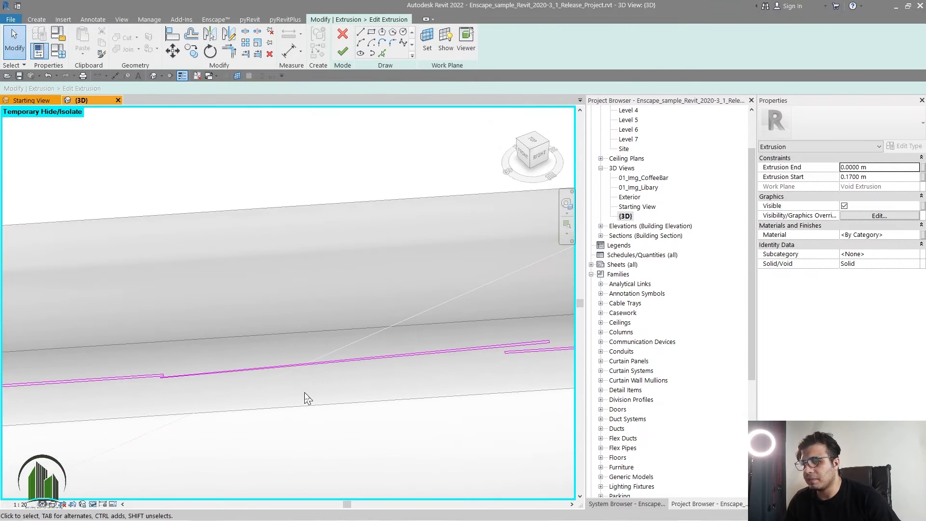
Finish the edited extrusion sketch and deselect the panels.
{"action": "scroll", "coordinate": [309, 399], "scroll_direction": "down", "scroll_amount": 4}
{"action": "mouse_move", "coordinate": [341, 442]}
{"action": "middle_mouse_down", "text": "shift"}
{"action": "mouse_move", "coordinate": [351, 428]}
{"action": "mouse_move", "coordinate": [336, 424]}
{"action": "middle_mouse_up", "text": "shift"}
{"action": "middle_click_drag", "start_coordinate": [336, 425], "coordinate": [387, 405]}
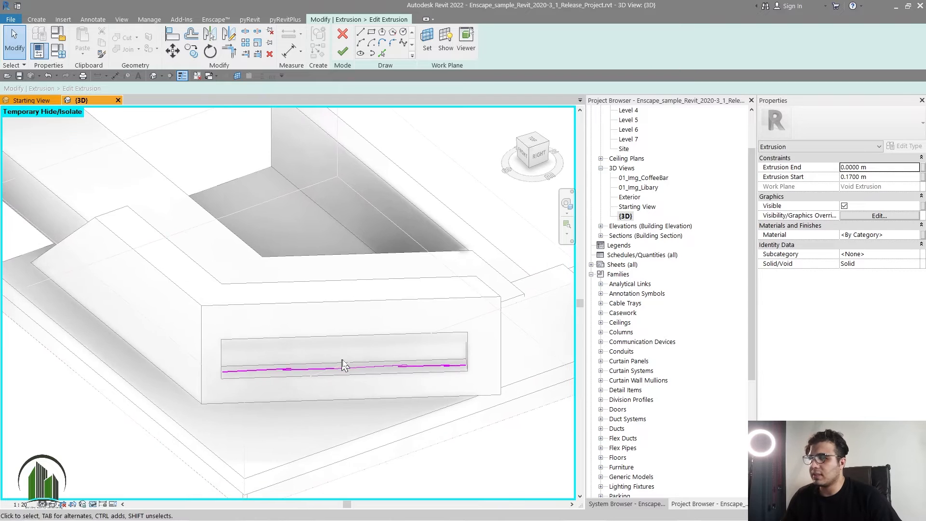
{"action": "scroll", "coordinate": [341, 366], "scroll_direction": "up", "scroll_amount": 2}
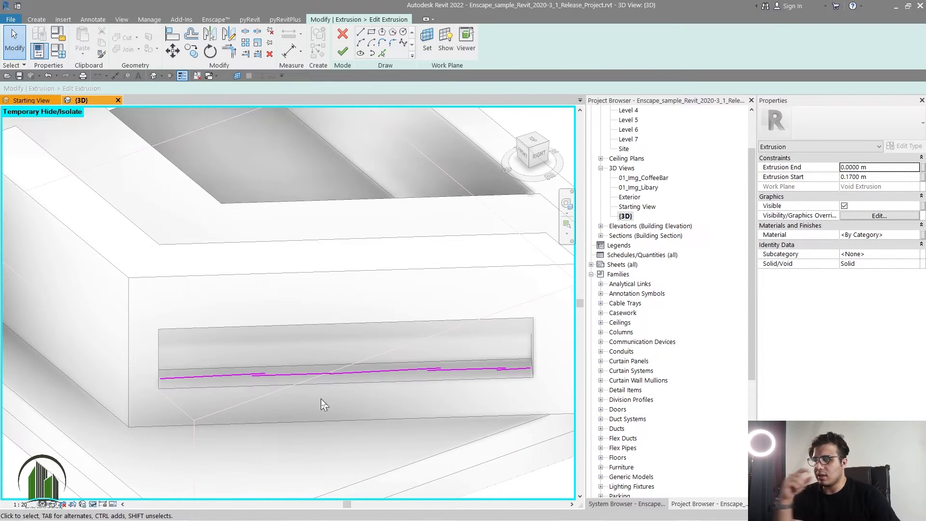
{"action": "left_click", "coordinate": [343, 52]}
{"action": "scroll", "coordinate": [394, 365], "scroll_direction": "down", "scroll_amount": 3}
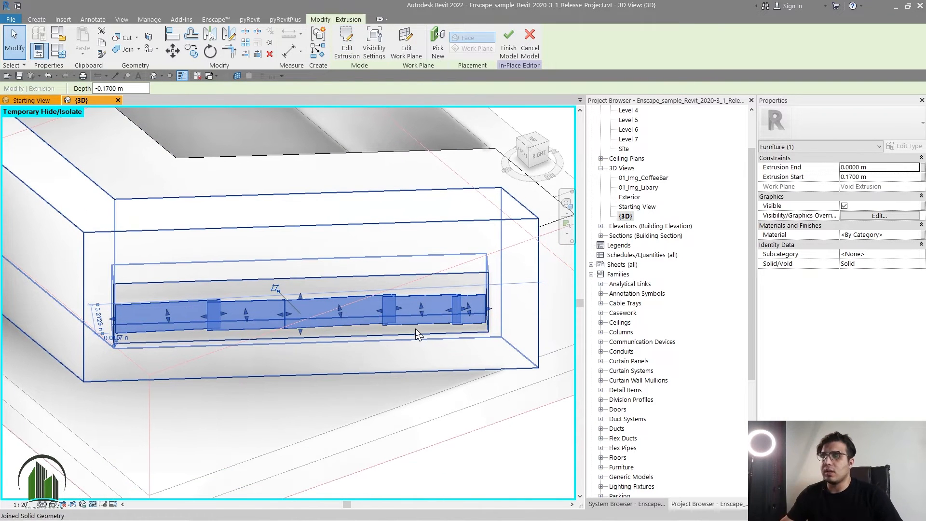
{"action": "left_click", "coordinate": [399, 377]}
{"action": "scroll", "coordinate": [396, 374], "scroll_direction": "down", "scroll_amount": 3}
{"action": "middle_click_drag", "start_coordinate": [357, 425], "coordinate": [393, 403]}
Open the project materials, select the FIRE material and check the texture settings of its appearance image.
{"action": "left_click", "coordinate": [161, 19]}
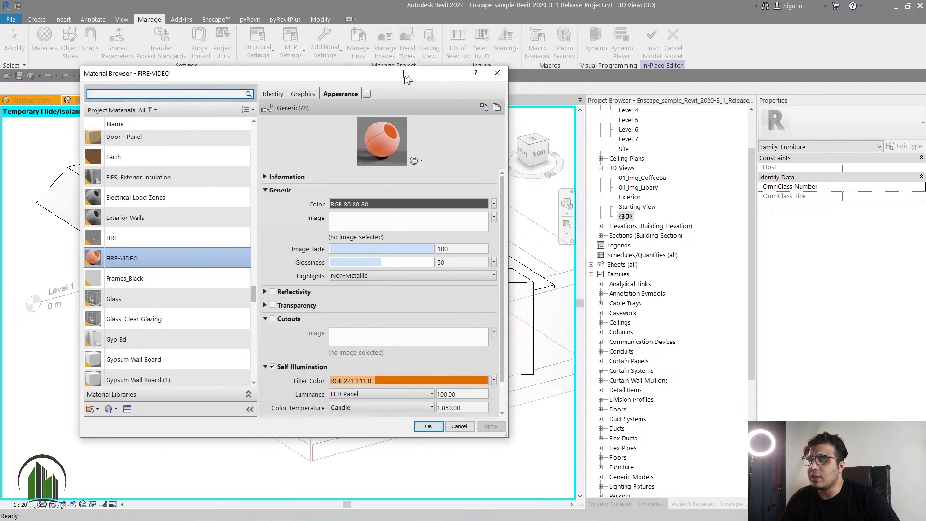
{"action": "left_click_drag", "start_coordinate": [404, 77], "coordinate": [514, 82]}
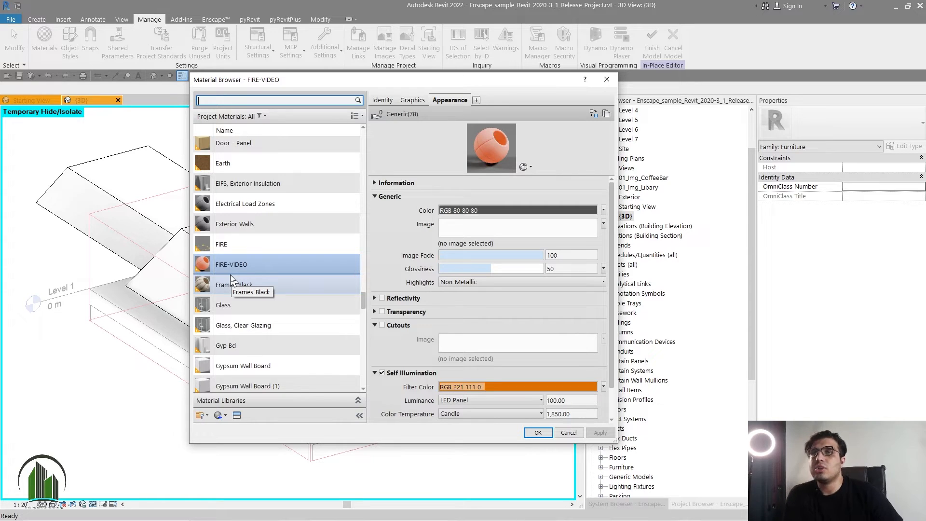
{"action": "left_click", "coordinate": [322, 246]}
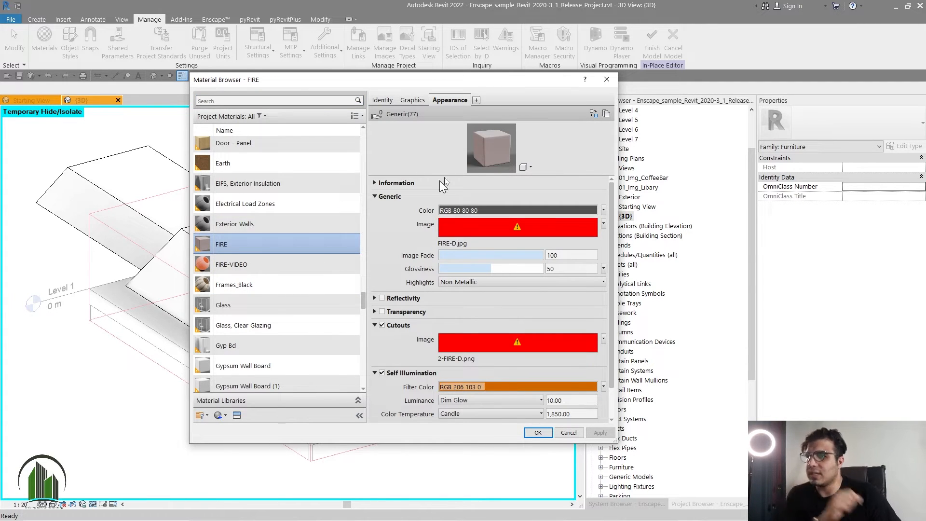
{"action": "left_click_drag", "start_coordinate": [484, 177], "coordinate": [484, 208]}
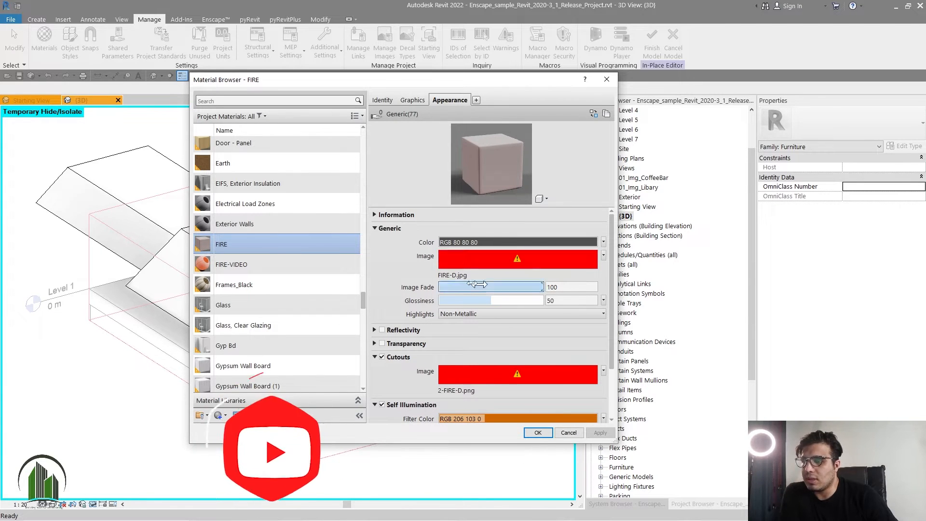
{"action": "left_click", "coordinate": [451, 264]}
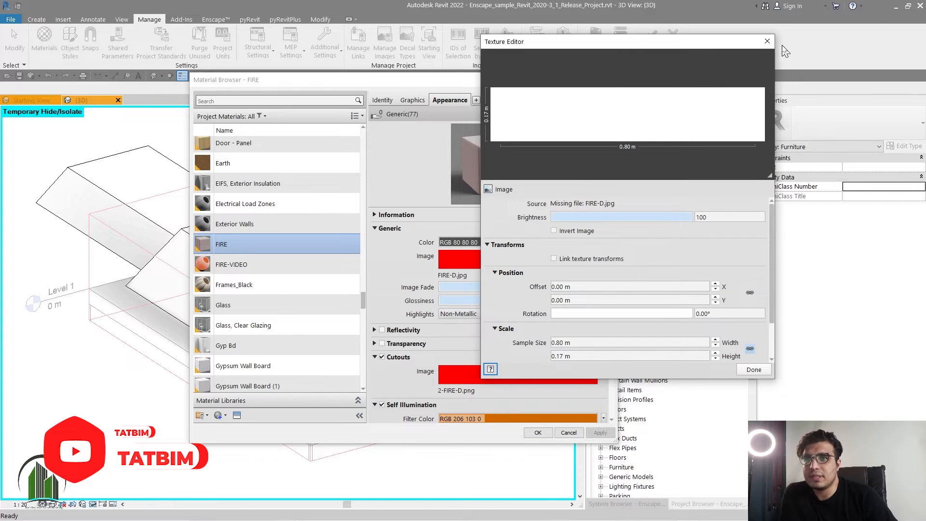
{"action": "left_click", "coordinate": [768, 41]}
Switch to File Explorer, open Desktop > UnPublished > Fire in Enscape > files, and narrow the window beside the material settings.
{"action": "key", "text": "super"}
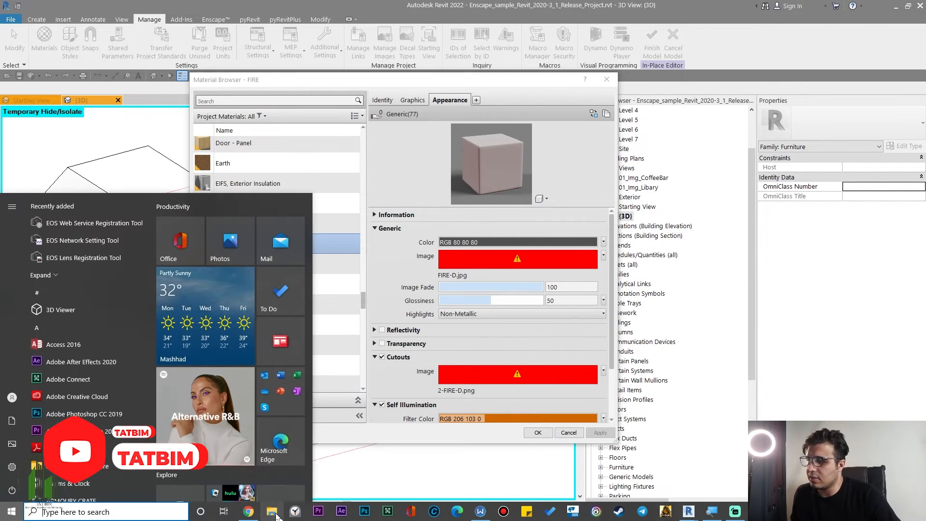
{"action": "left_click", "coordinate": [273, 512]}
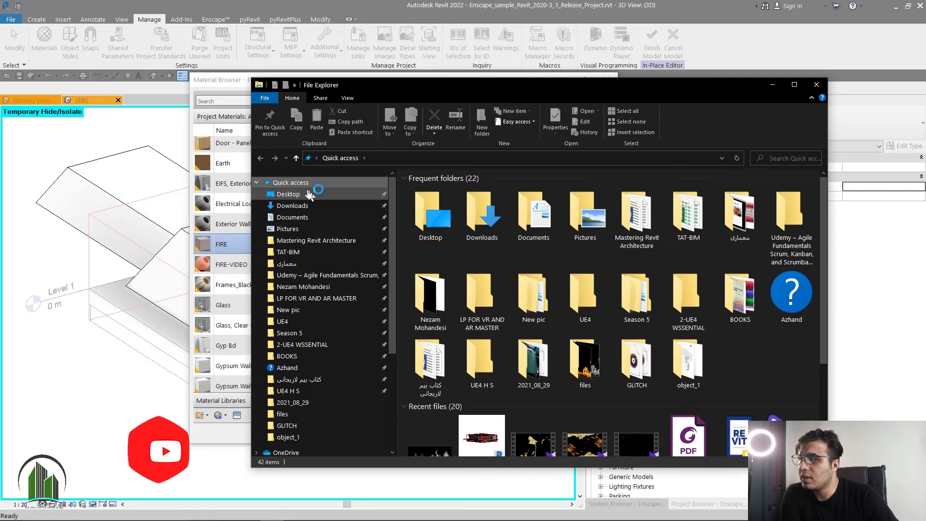
{"action": "left_click", "coordinate": [288, 194]}
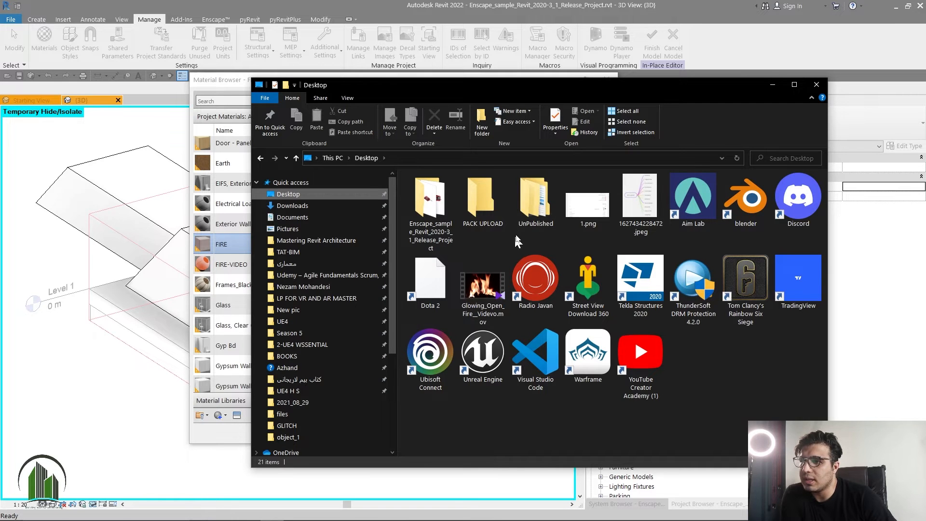
{"action": "double_click", "coordinate": [528, 218]}
{"action": "double_click", "coordinate": [439, 212]}
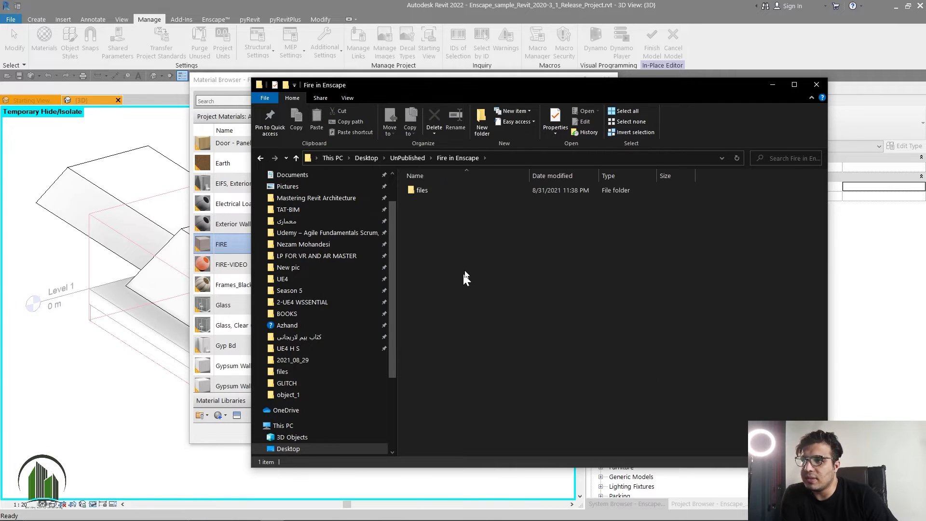
{"action": "double_click", "coordinate": [433, 193]}
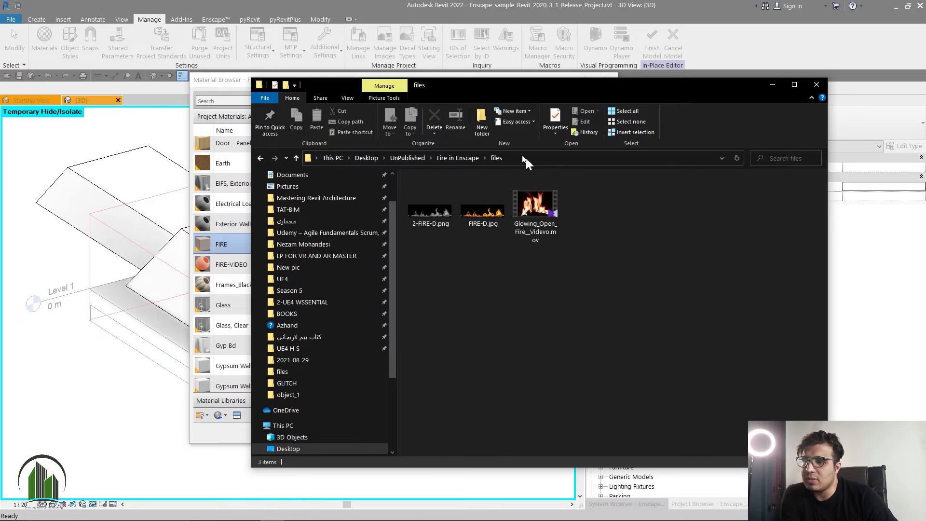
{"action": "mouse_move", "coordinate": [561, 86]}
{"action": "left_mouse_down"}
{"action": "mouse_move", "coordinate": [544, 90]}
{"action": "mouse_move", "coordinate": [556, 94]}
{"action": "left_mouse_up"}
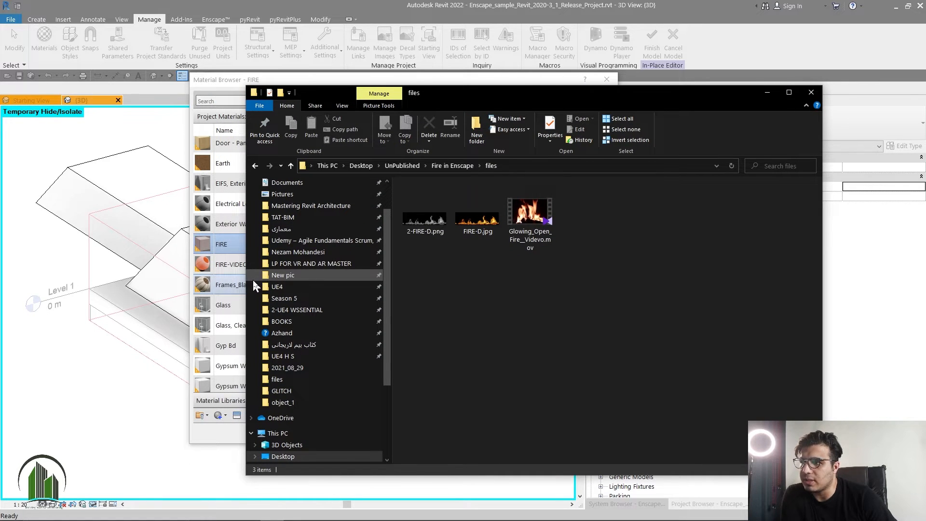
{"action": "left_click_drag", "start_coordinate": [247, 284], "coordinate": [420, 284]}
{"action": "left_click_drag", "start_coordinate": [637, 94], "coordinate": [715, 91]}
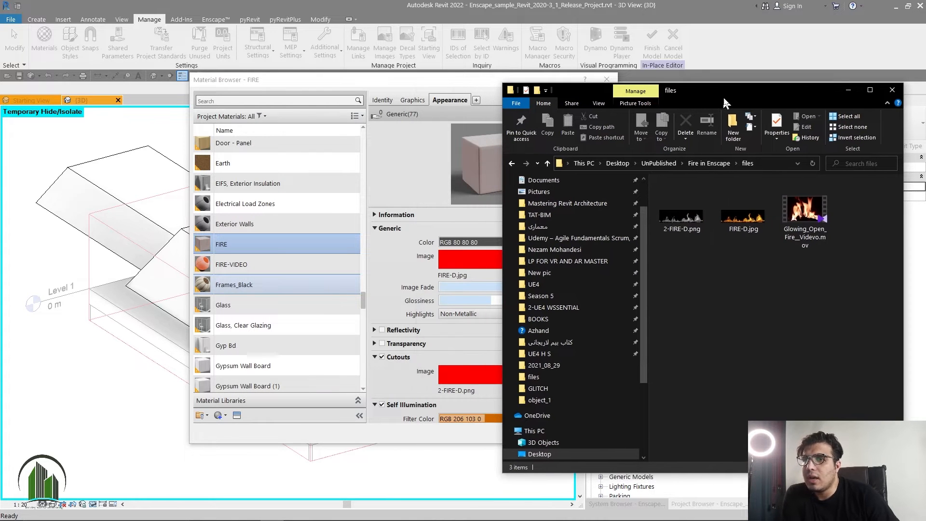
View the flame images FIRE-D.jpg and 2-FIRE-D.png, closing each preview.
{"action": "double_click", "coordinate": [728, 231]}
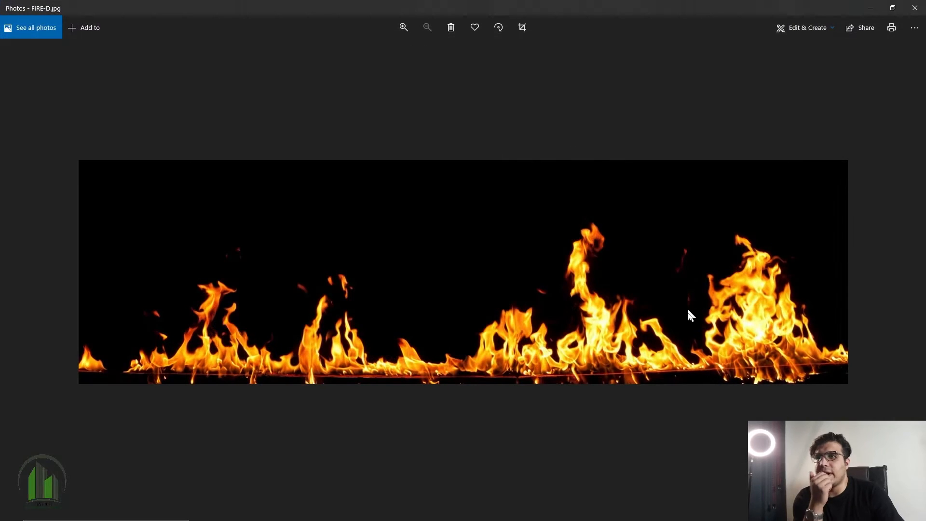
{"action": "scroll", "coordinate": [680, 320], "scroll_direction": "up", "scroll_amount": 2}
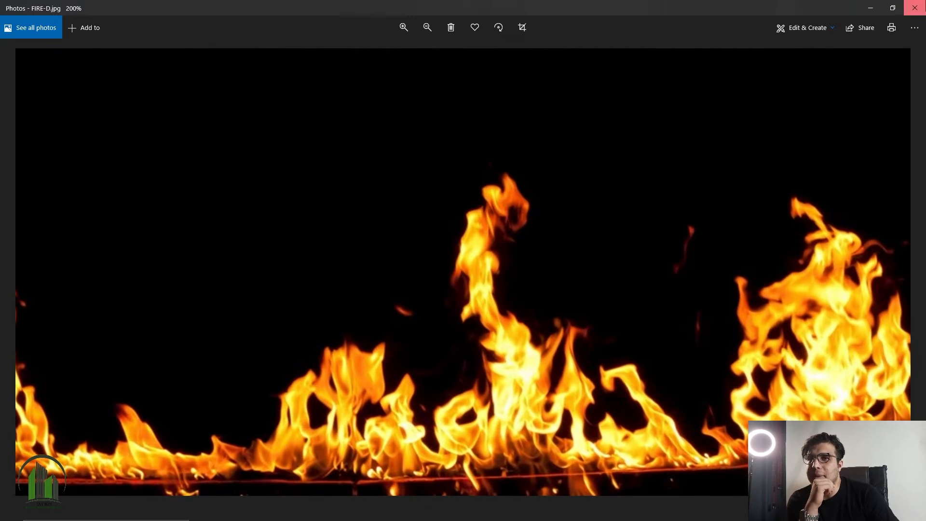
{"action": "left_click", "coordinate": [914, 7]}
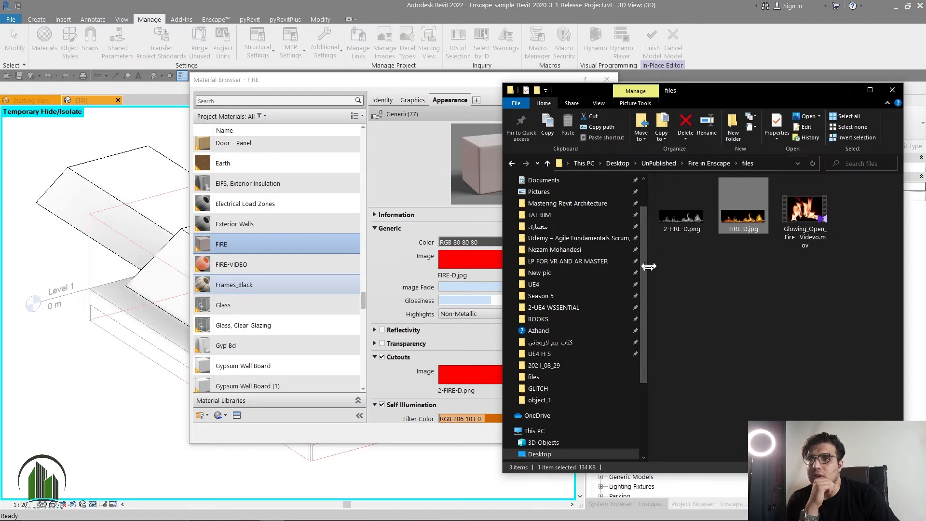
{"action": "left_click", "coordinate": [689, 232]}
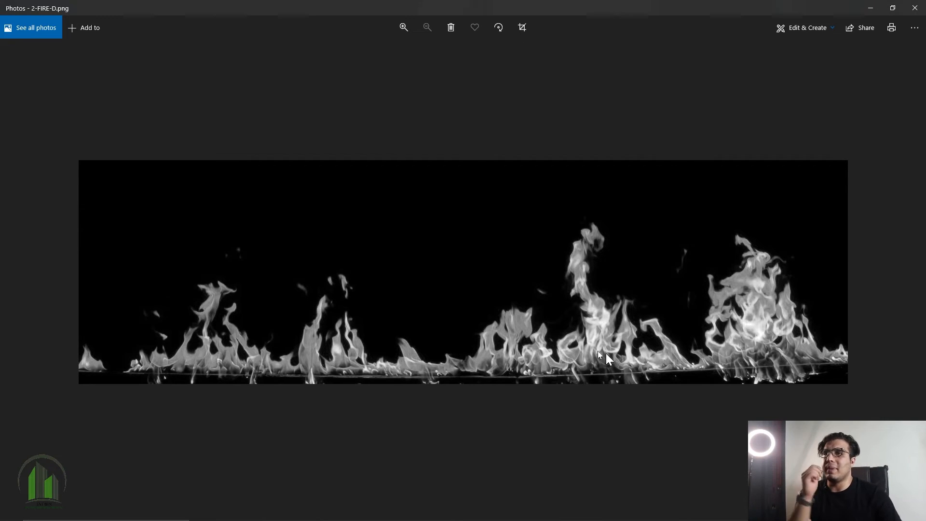
{"action": "left_click", "coordinate": [915, 8]}
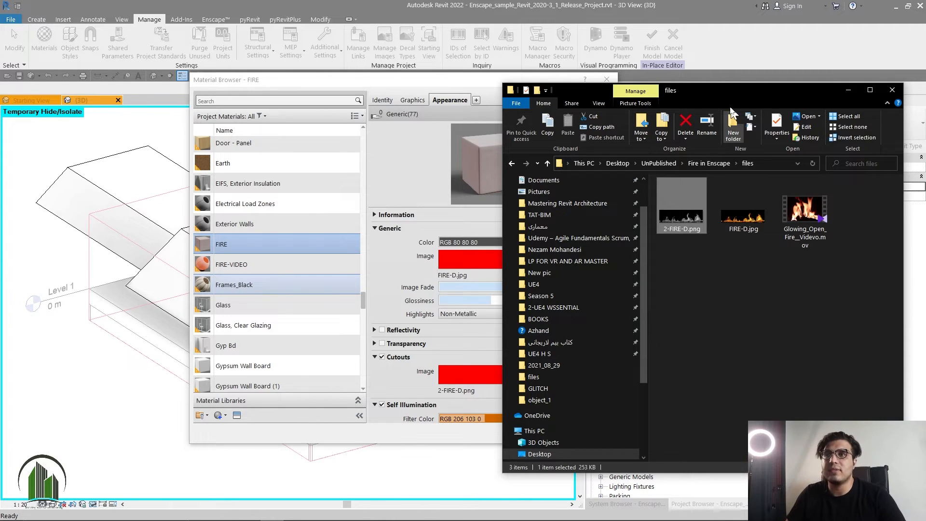
Assign FIRE-D.jpg from the files folder as the FIRE material's generic image.
{"action": "left_click_drag", "start_coordinate": [726, 90], "coordinate": [879, 91]}
{"action": "left_click", "coordinate": [868, 225]}
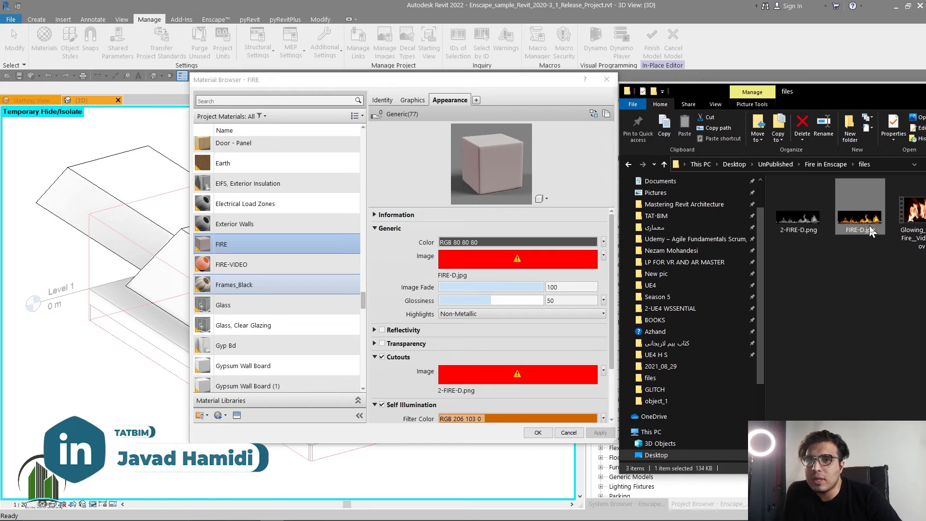
{"action": "left_click_drag", "start_coordinate": [861, 241], "coordinate": [502, 261]}
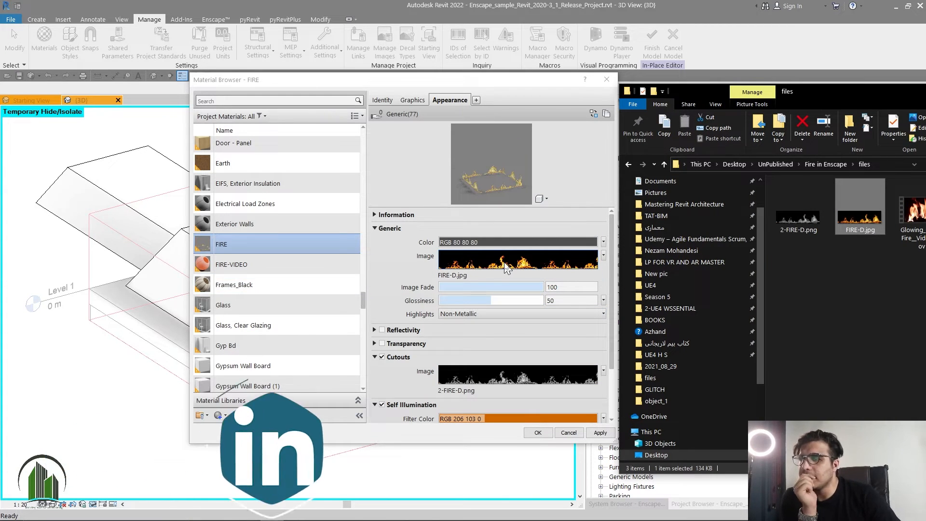
Open the FIRE-D.jpg texture settings, set the sample height to 0.17 m, and check the sample width.
{"action": "left_click", "coordinate": [456, 266]}
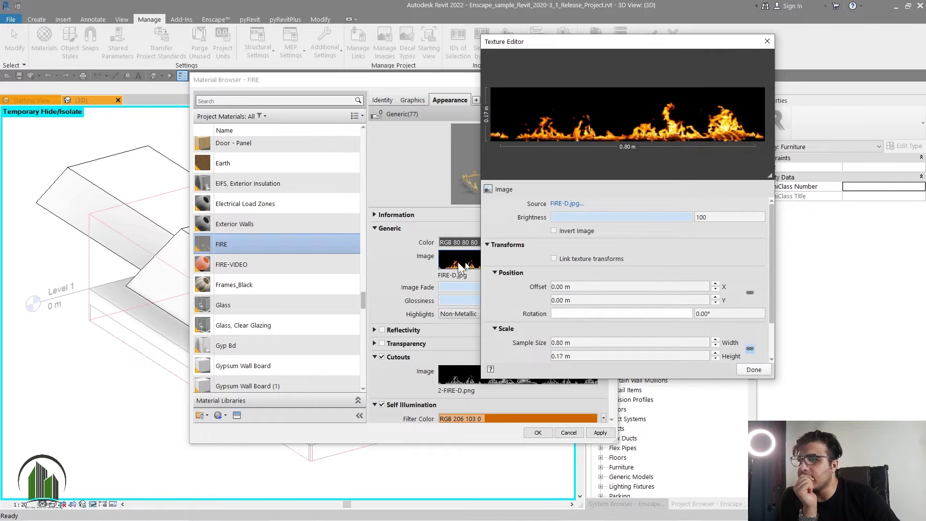
{"action": "left_click_drag", "start_coordinate": [650, 45], "coordinate": [621, 38]}
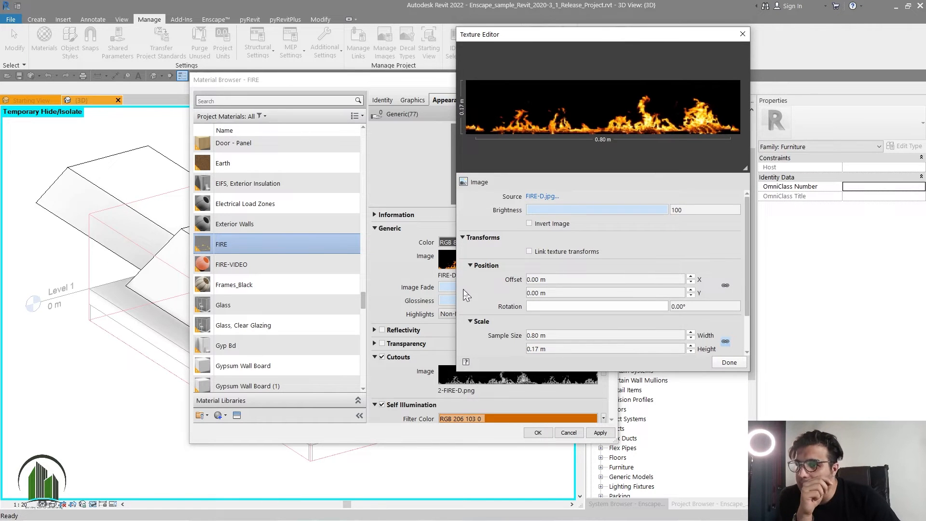
{"action": "scroll", "coordinate": [484, 281], "scroll_direction": "down", "scroll_amount": 2}
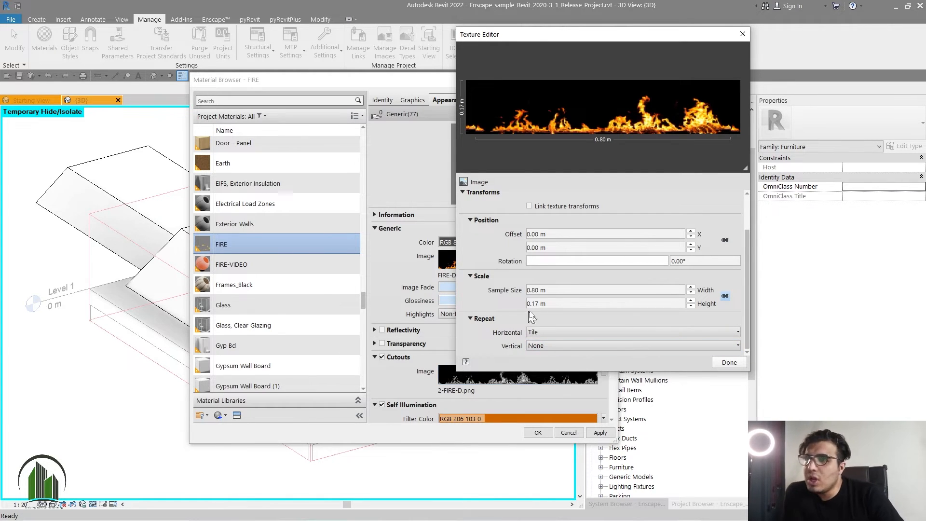
{"action": "double_click", "coordinate": [591, 307]}
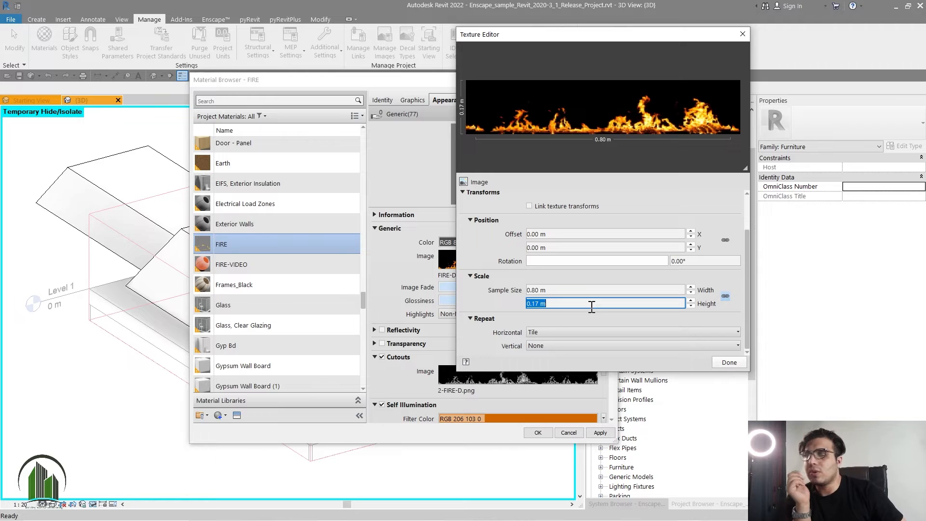
{"action": "type", "text": "0"}
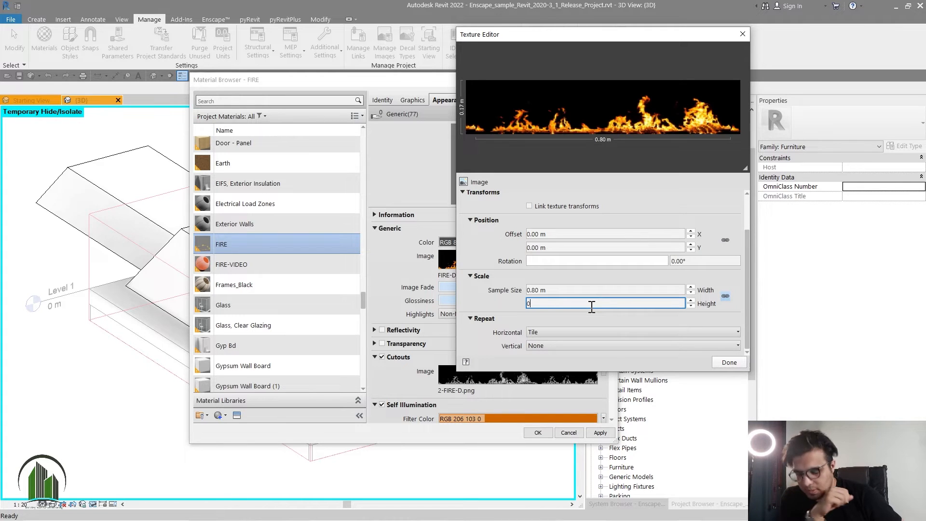
{"action": "type", "text": ".17"}
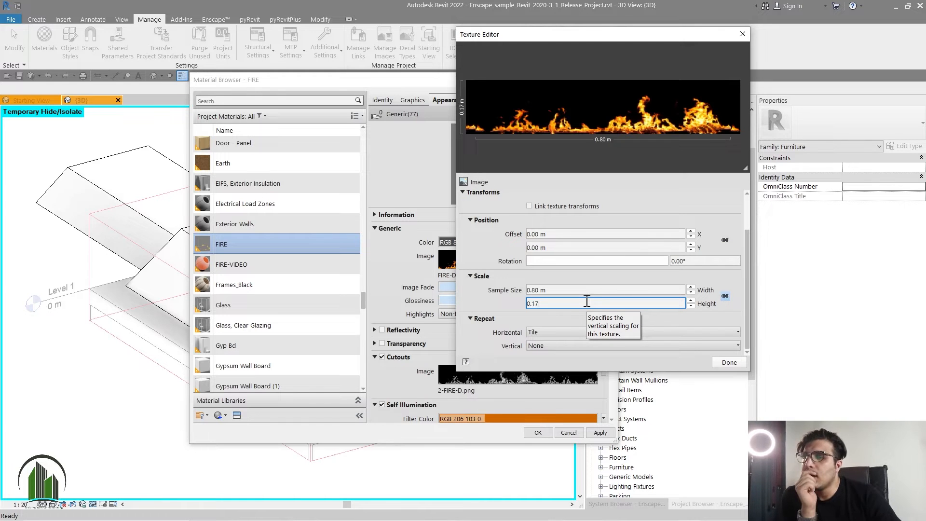
{"action": "left_click", "coordinate": [592, 291]}
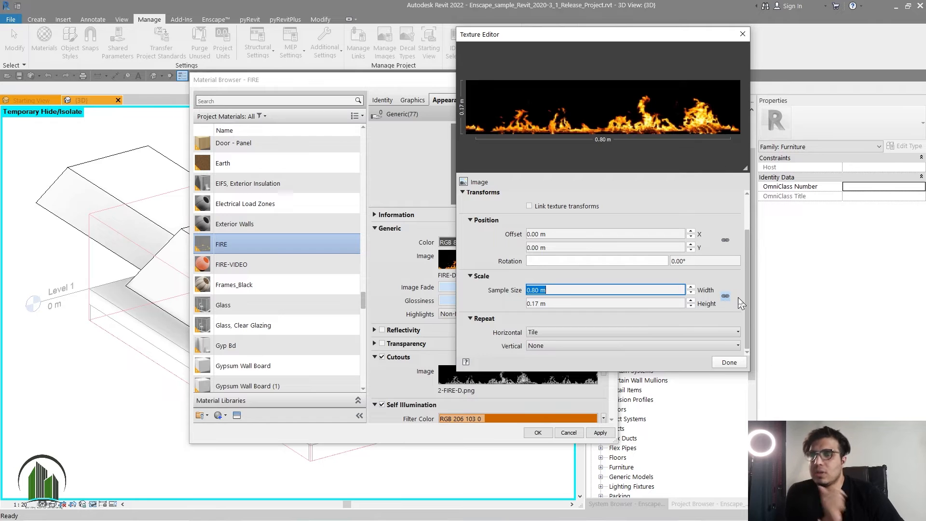
{"action": "left_click", "coordinate": [557, 290]}
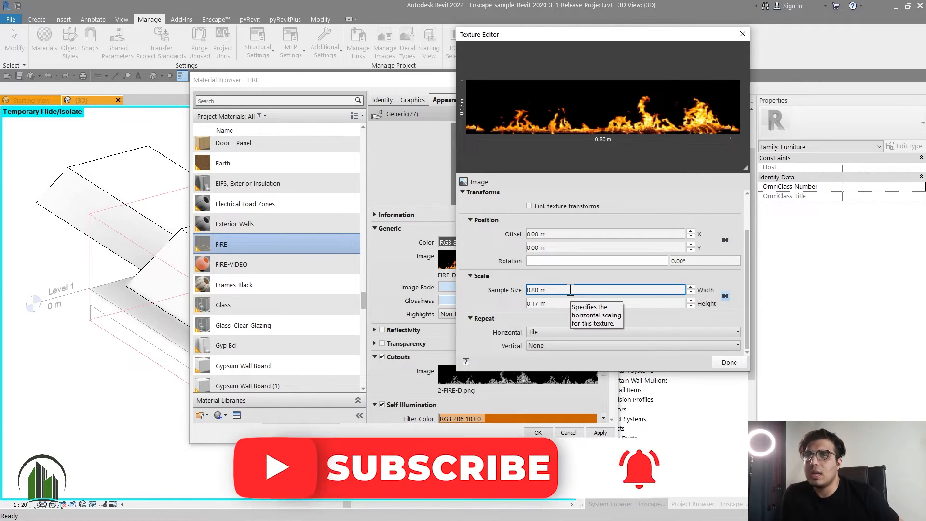
Accept the FIRE-D.jpg texture settings and set the FIRE material's glossiness to 0.
{"action": "left_click", "coordinate": [729, 362]}
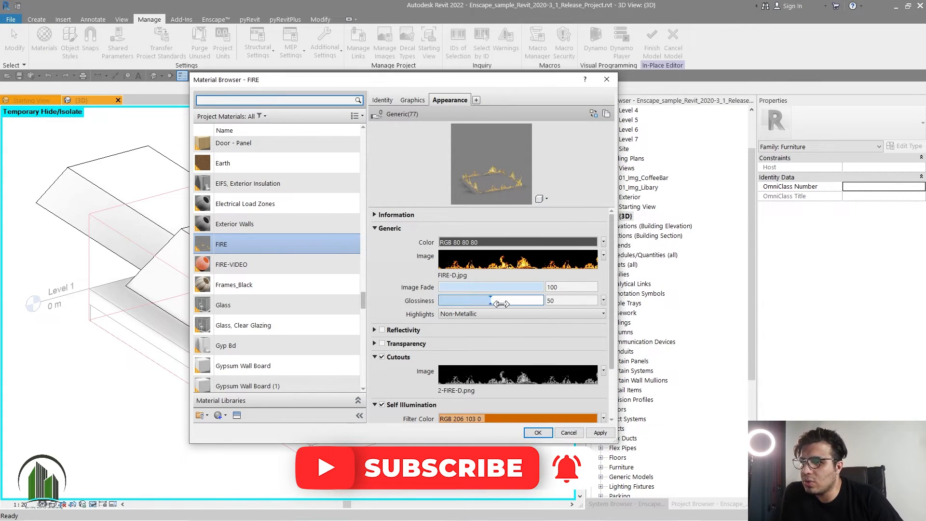
{"action": "left_click_drag", "start_coordinate": [507, 301], "coordinate": [460, 303]}
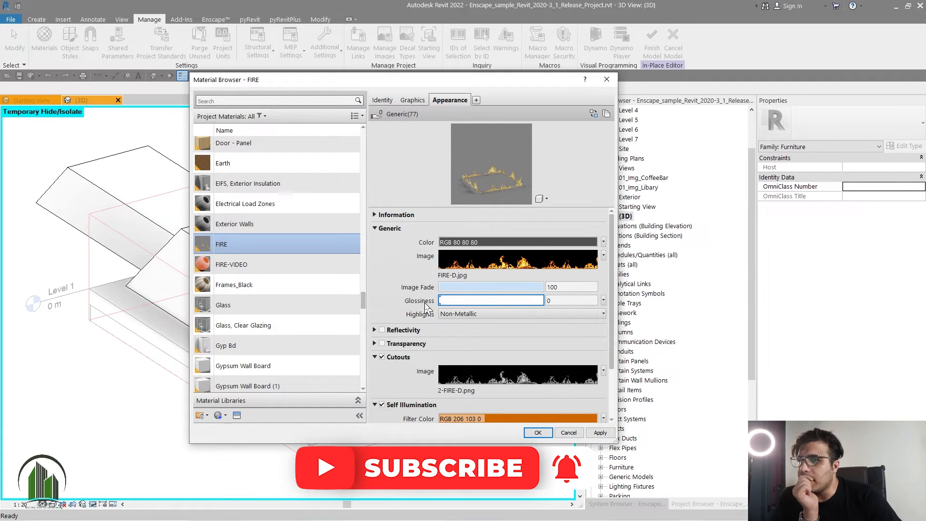
Check the scale and repeat settings of the 2-FIRE-D.png cutout texture and save the FIRE material.
{"action": "scroll", "coordinate": [395, 280], "scroll_direction": "down", "scroll_amount": 2}
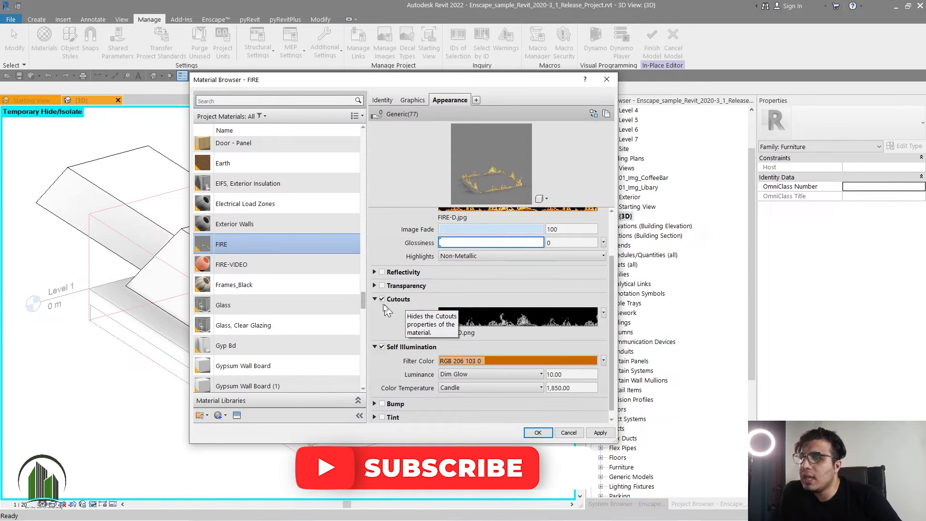
{"action": "left_click", "coordinate": [497, 324]}
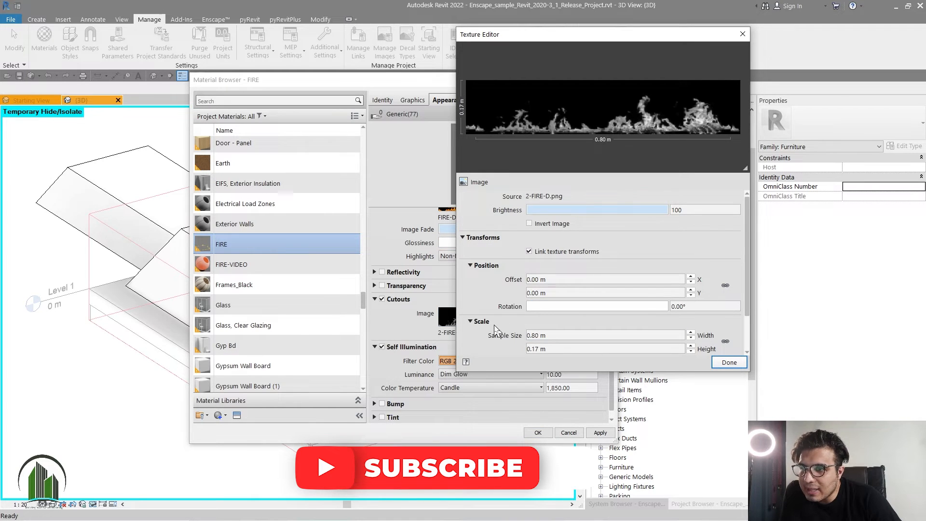
{"action": "scroll", "coordinate": [497, 313], "scroll_direction": "down", "scroll_amount": 1}
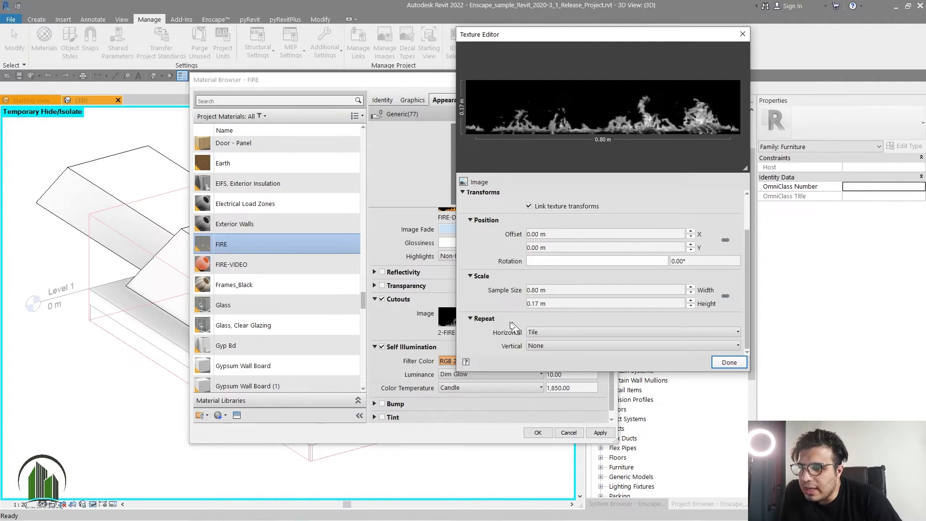
{"action": "scroll", "coordinate": [470, 306], "scroll_direction": "up", "scroll_amount": 1}
{"action": "scroll", "coordinate": [471, 306], "scroll_direction": "down", "scroll_amount": 1}
{"action": "left_click", "coordinate": [728, 363]}
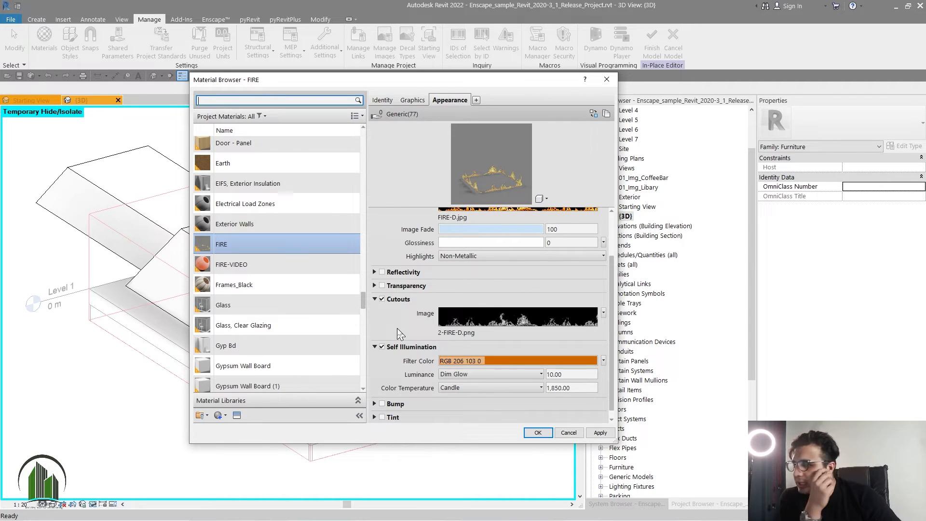
{"action": "left_click", "coordinate": [538, 434]}
Switch to the files folder in File Explorer and open FIRE-D.jpg in Photoshop.
{"action": "key", "text": "alt+Tab"}
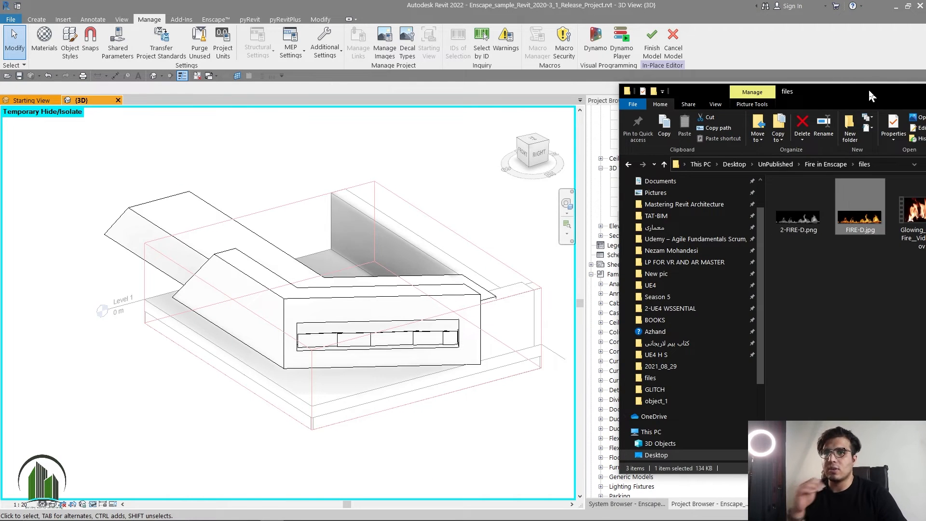
{"action": "left_click_drag", "start_coordinate": [867, 87], "coordinate": [631, 67]}
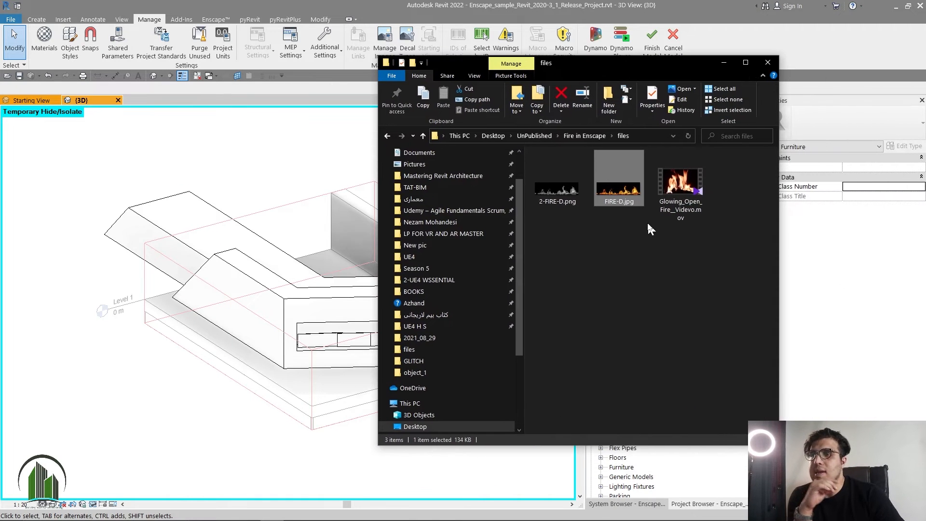
{"action": "double_click", "coordinate": [612, 195]}
{"action": "right_click", "coordinate": [619, 213]}
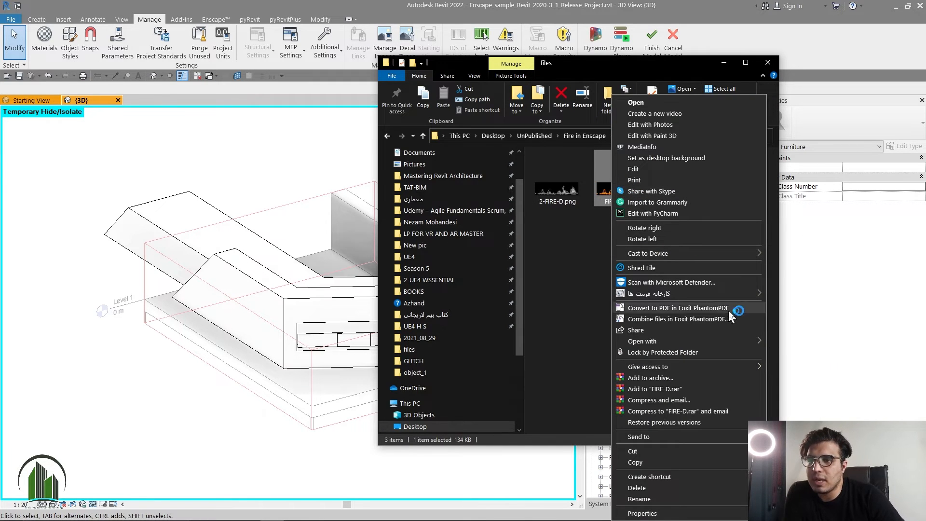
{"action": "left_click", "coordinate": [777, 342]}
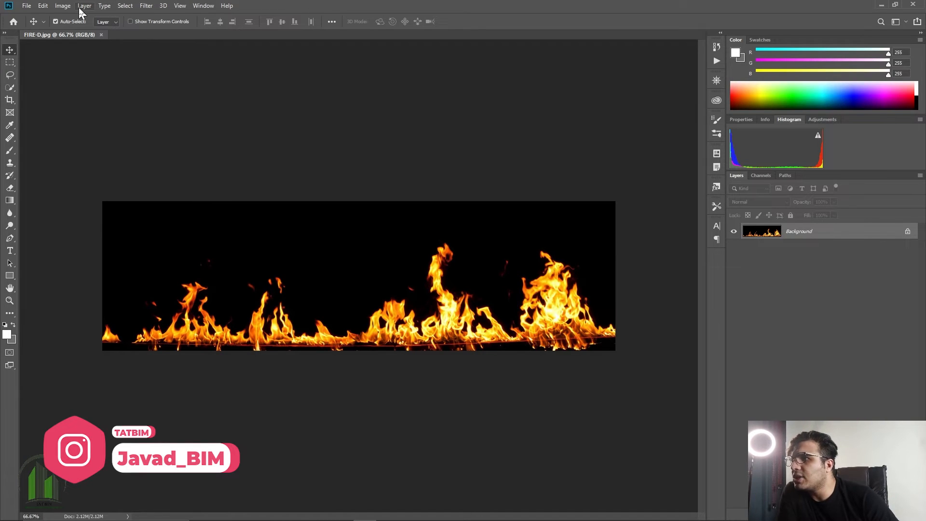
Preview a Black & White adjustment with the Default preset on FIRE-D.jpg, cancel it and close Photoshop.
{"action": "left_click", "coordinate": [80, 8]}
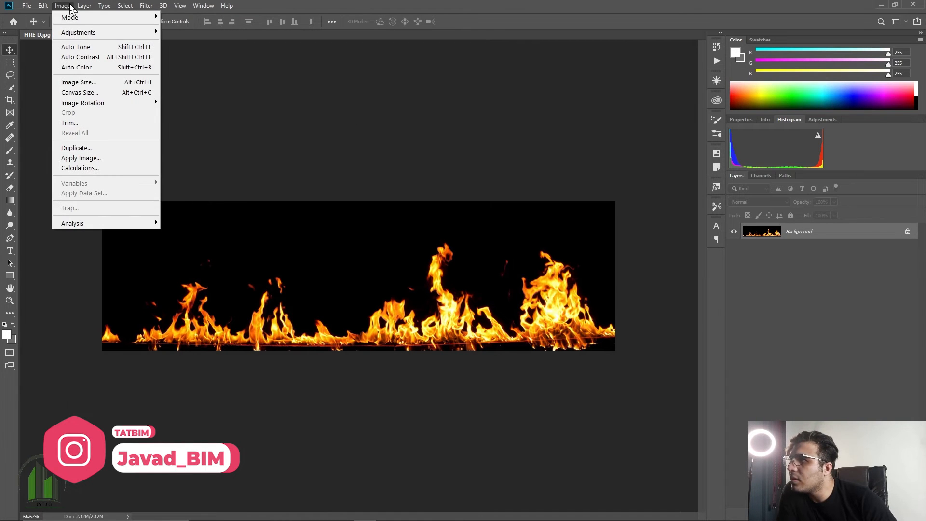
{"action": "mouse_move", "coordinate": [77, 32]}
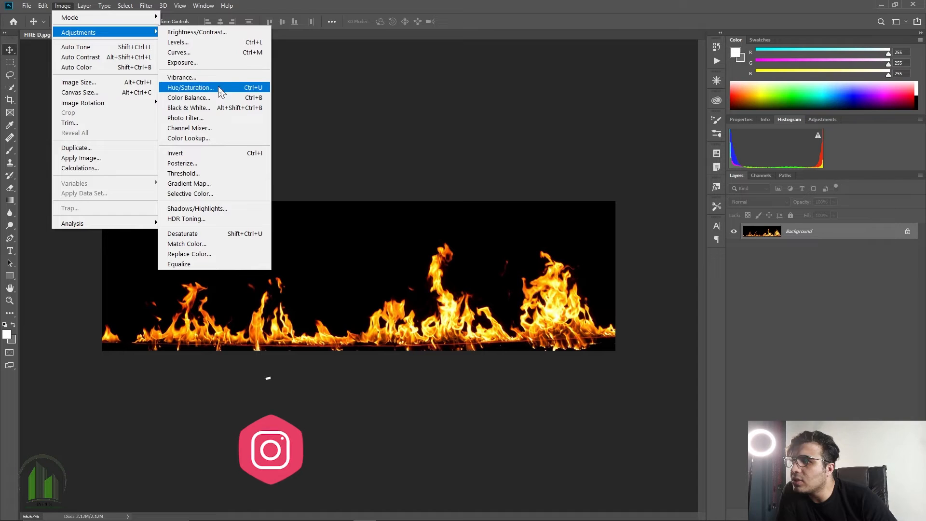
{"action": "left_click", "coordinate": [223, 109]}
{"action": "left_click_drag", "start_coordinate": [800, 174], "coordinate": [730, 223]}
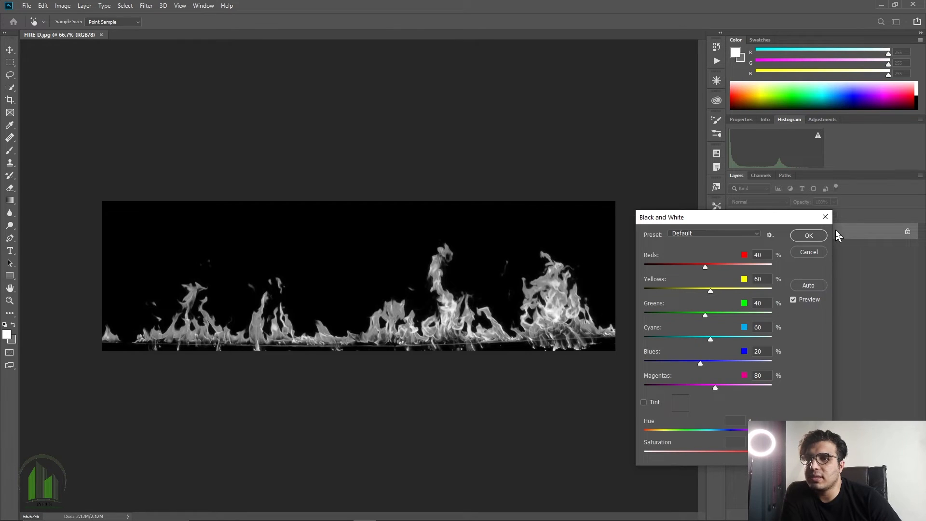
{"action": "left_click", "coordinate": [825, 217]}
{"action": "left_click", "coordinate": [913, 5]}
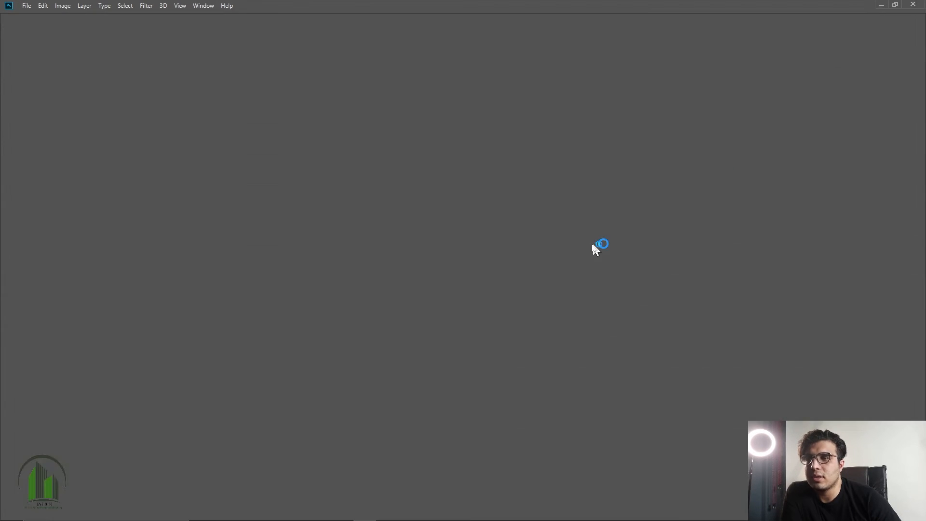
Assign the FIRE material to the staggered thin panel extrusion in the reception desk's front recess.
{"action": "scroll", "coordinate": [358, 381], "scroll_direction": "up", "scroll_amount": 5}
{"action": "scroll", "coordinate": [359, 381], "scroll_direction": "up", "scroll_amount": 2}
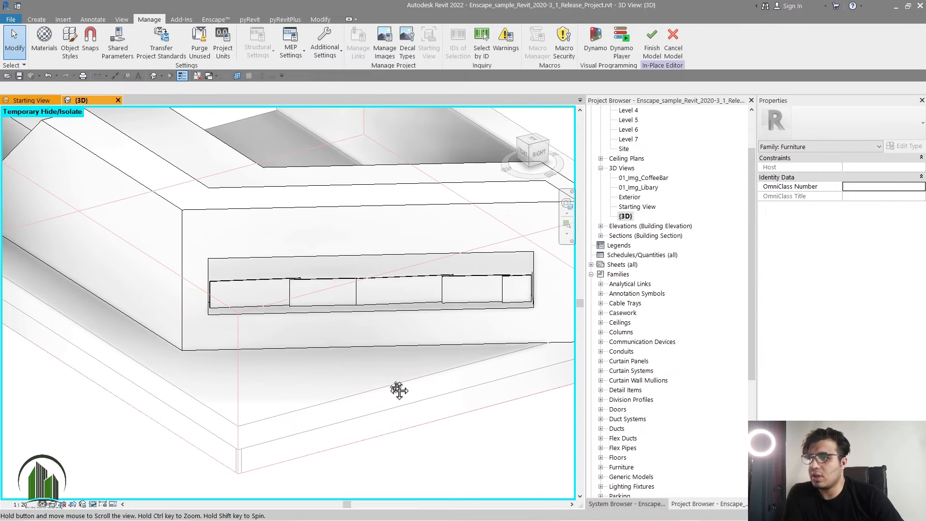
{"action": "scroll", "coordinate": [356, 325], "scroll_direction": "up", "scroll_amount": 1}
{"action": "middle_click_drag", "start_coordinate": [466, 328], "coordinate": [372, 341]}
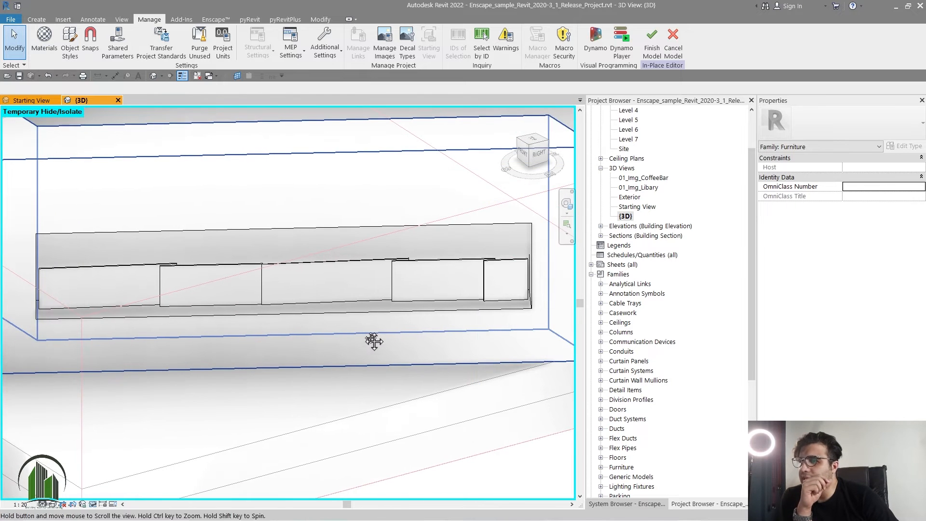
{"action": "middle_click_drag", "start_coordinate": [292, 346], "coordinate": [360, 351]}
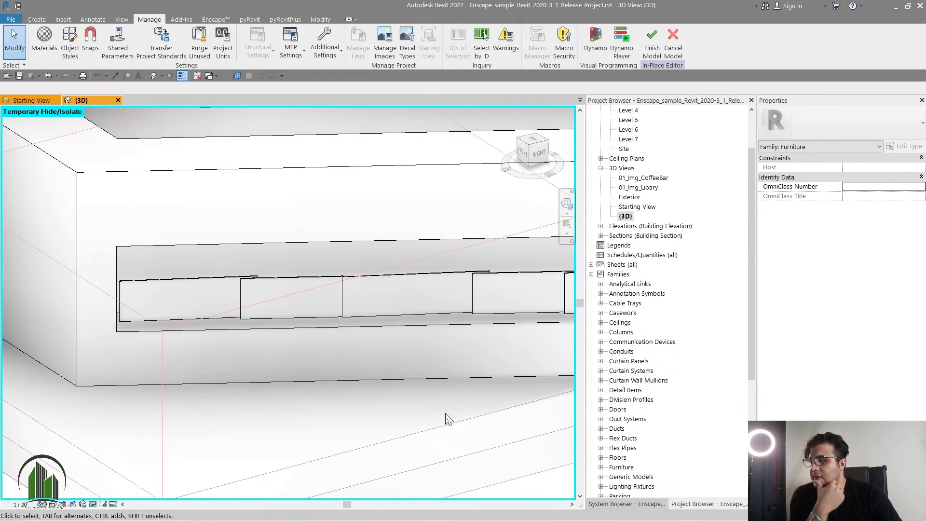
{"action": "scroll", "coordinate": [407, 404], "scroll_direction": "up", "scroll_amount": 1}
{"action": "left_click", "coordinate": [329, 294]}
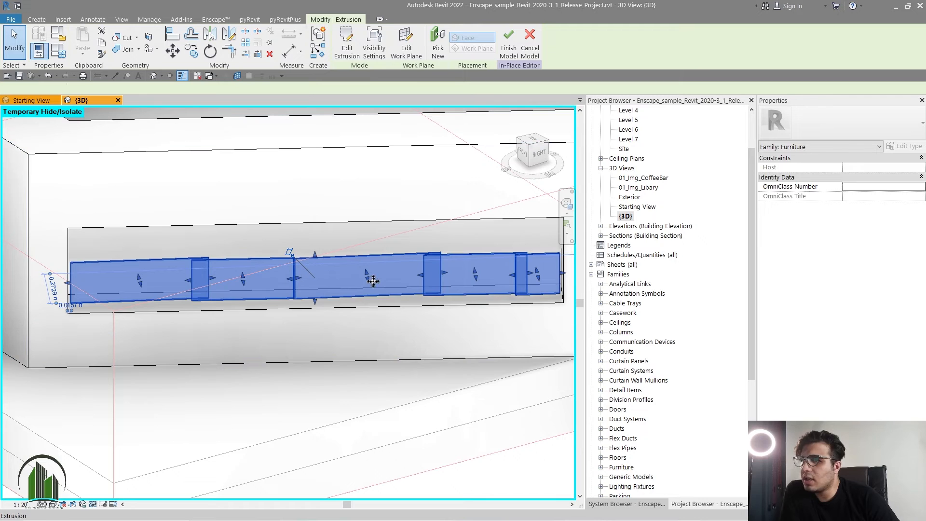
{"action": "left_click", "coordinate": [916, 235]}
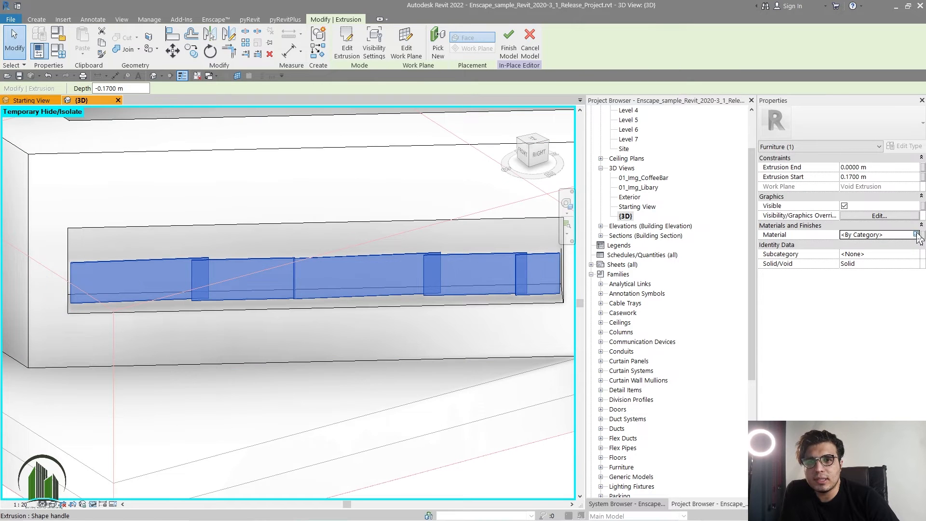
{"action": "left_click", "coordinate": [916, 234]}
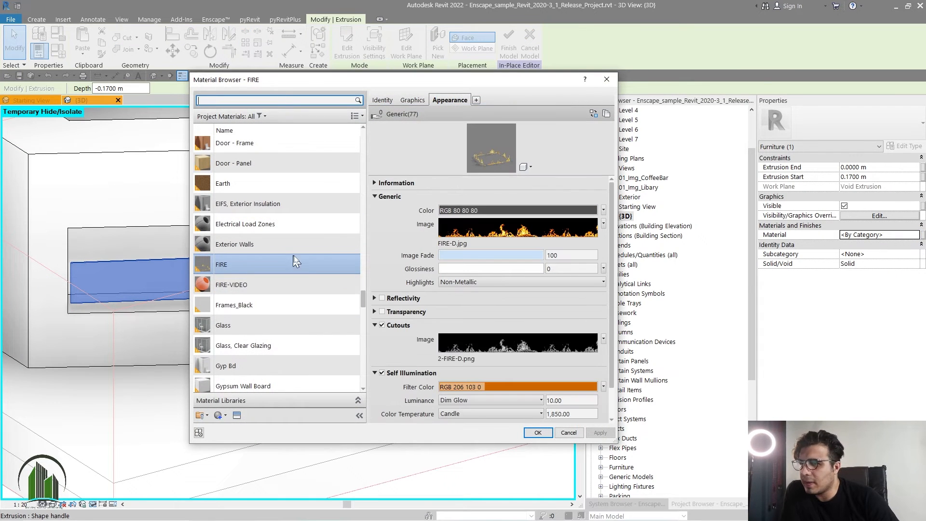
{"action": "left_click", "coordinate": [549, 433]}
Deselect the panel extrusion and finish the in-place reception desk model.
{"action": "scroll", "coordinate": [520, 430], "scroll_direction": "down", "scroll_amount": 2}
{"action": "middle_click_drag", "start_coordinate": [504, 428], "coordinate": [475, 448]}
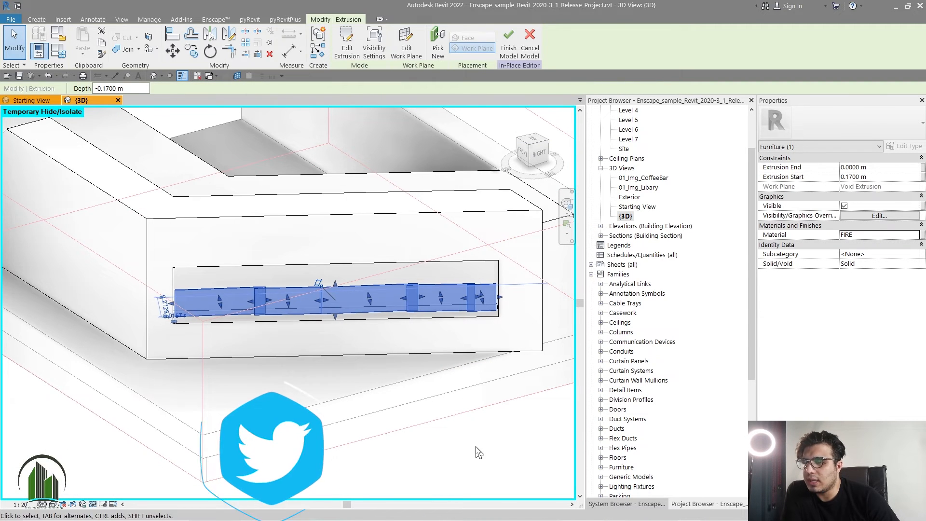
{"action": "left_click", "coordinate": [476, 448]}
{"action": "left_click", "coordinate": [346, 43]}
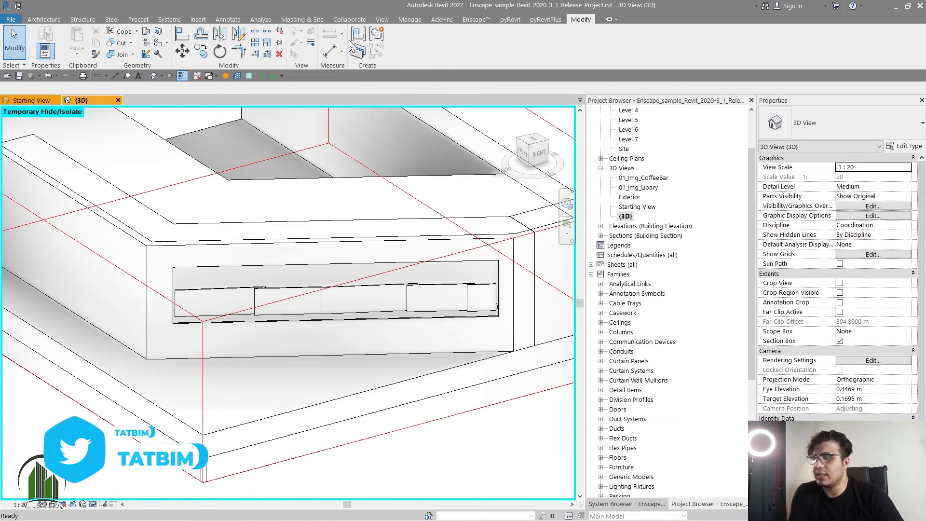
Resume Enscape live updates and switch to the Enscape window.
{"action": "middle_click_drag", "start_coordinate": [558, 460], "coordinate": [481, 409]}
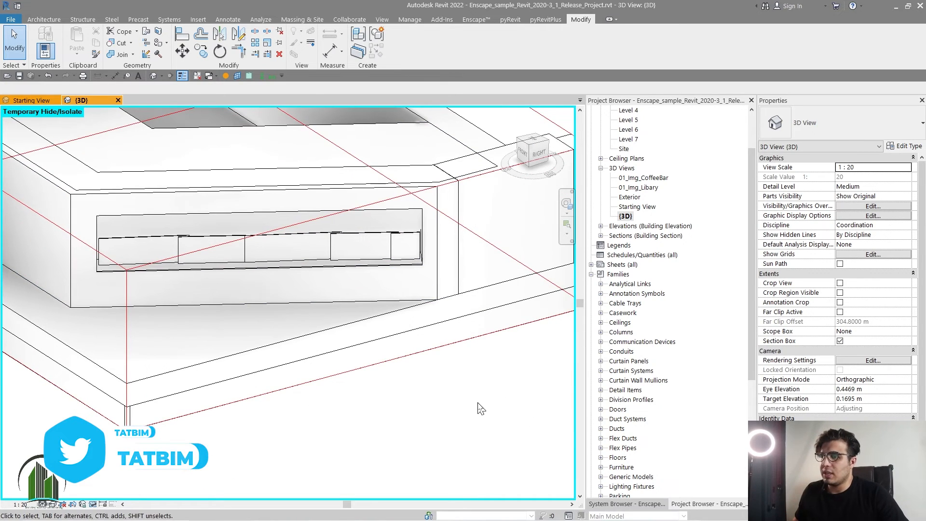
{"action": "left_click", "coordinate": [438, 322]}
{"action": "left_click", "coordinate": [456, 374]}
{"action": "left_click", "coordinate": [476, 19]}
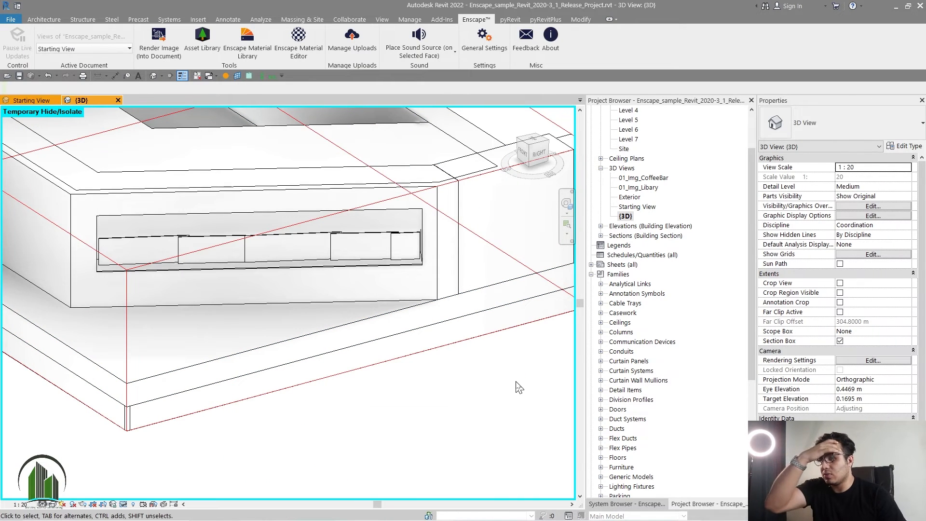
{"action": "key", "text": "alt+Tab"}
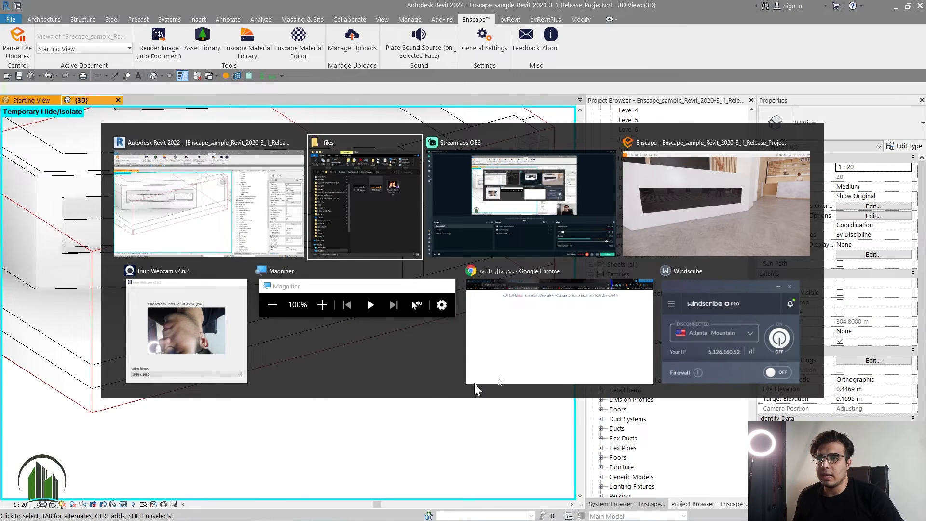
{"action": "key", "text": "alt+Tab"}
{"action": "key", "text": "alt+Tab"}
Examine the fire effect in the reception desk's recess from near and far.
{"action": "left_click_drag", "start_coordinate": [464, 321], "coordinate": [413, 335]}
{"action": "key", "text": "s"}
{"action": "key", "text": "w"}
{"action": "key", "text": "s"}
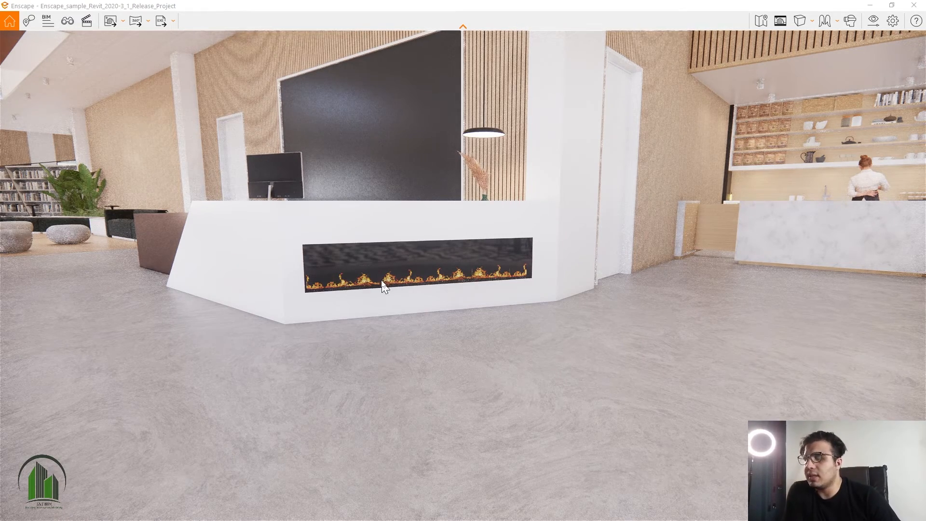
{"action": "mouse_move", "coordinate": [382, 281]}
{"action": "left_mouse_down"}
{"action": "mouse_move", "coordinate": [427, 286]}
{"action": "mouse_move", "coordinate": [367, 290]}
{"action": "left_mouse_up"}
{"action": "key", "text": "w"}
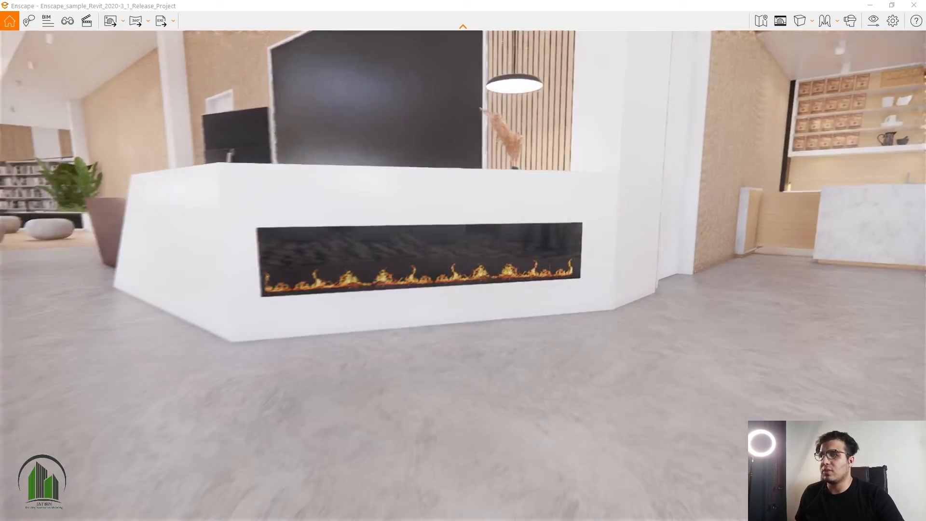
{"action": "key", "text": "w"}
{"action": "key", "text": "s"}
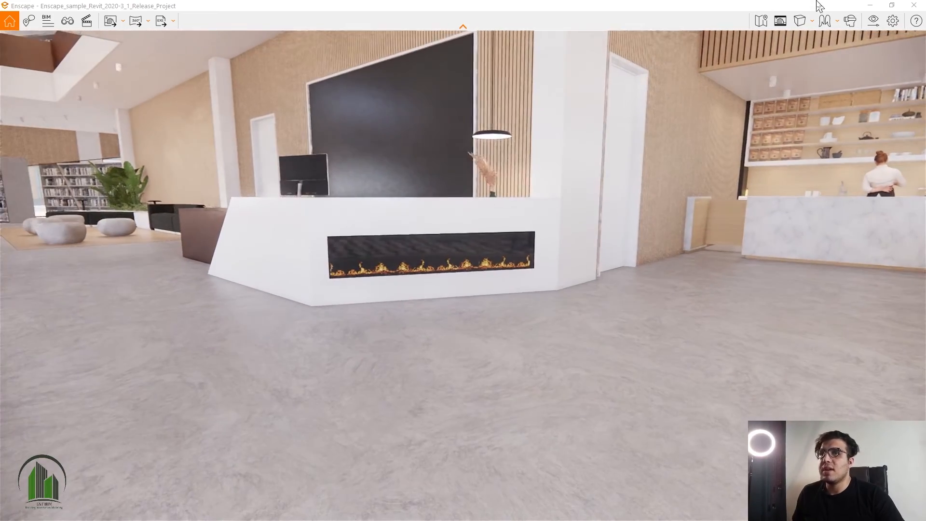
Return to Revit, pause Enscape live updates and open the reception desk for in-place editing.
{"action": "left_click", "coordinate": [870, 6]}
{"action": "left_click", "coordinate": [16, 41]}
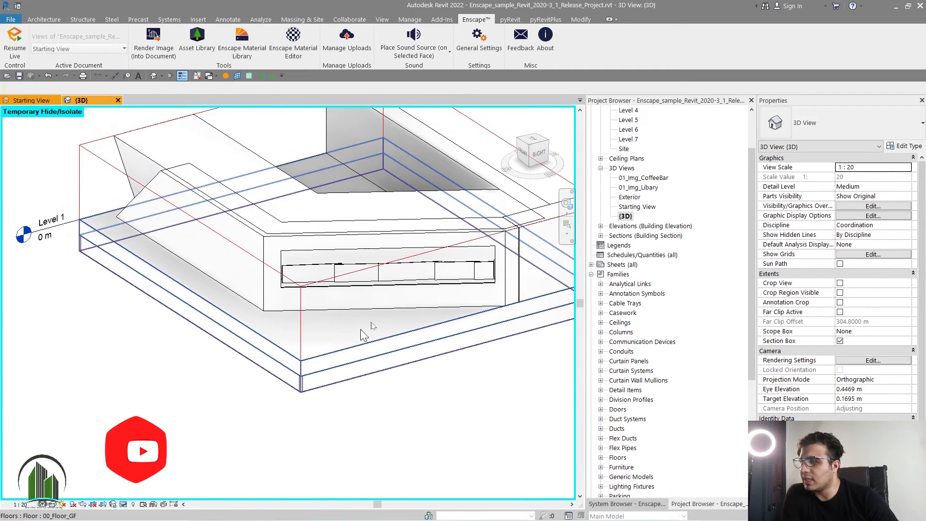
{"action": "scroll", "coordinate": [349, 341], "scroll_direction": "up", "scroll_amount": 3}
{"action": "left_click", "coordinate": [421, 263]}
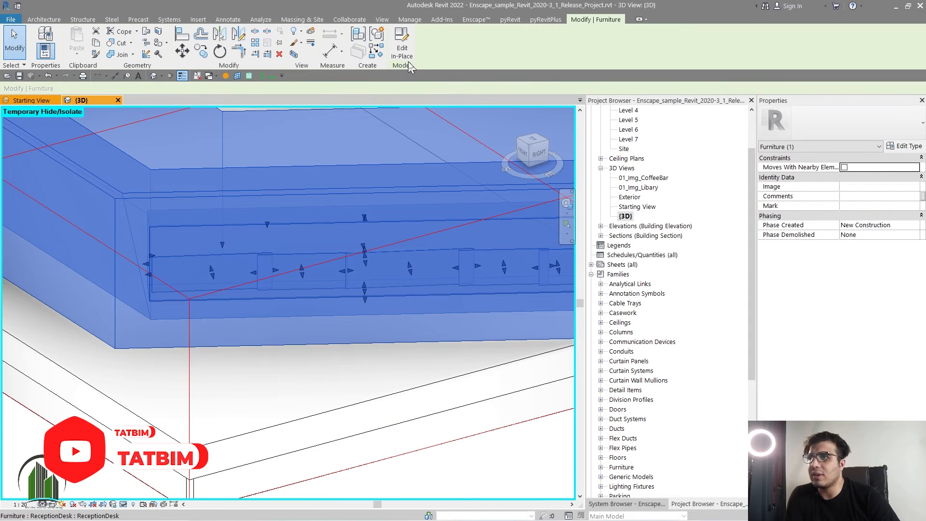
{"action": "left_click", "coordinate": [407, 54]}
Delete the staggered panel extrusion from the desk's front recess.
{"action": "left_click", "coordinate": [433, 284]}
{"action": "scroll", "coordinate": [433, 283], "scroll_direction": "down", "scroll_amount": 2}
{"action": "left_click", "coordinate": [384, 332]}
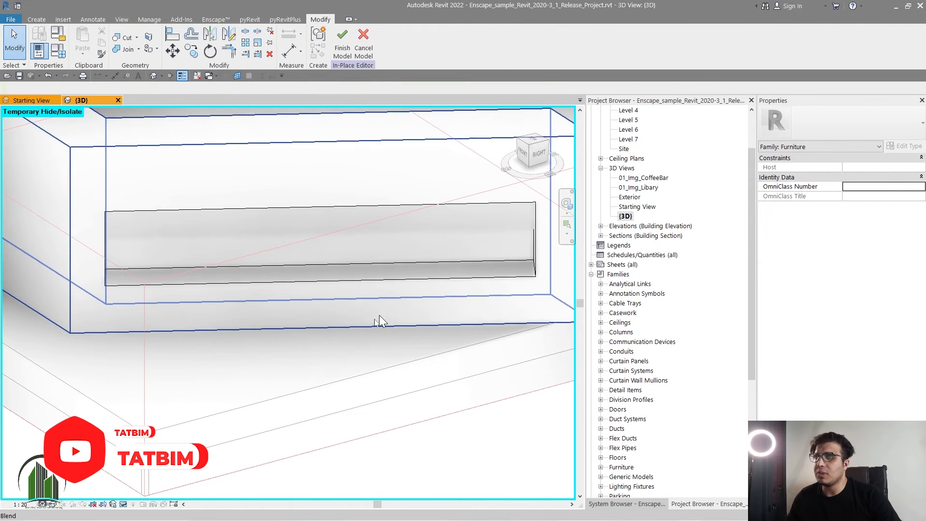
Start a solid rectangular extrusion in the in-place desk model and pick the recess's floor as its work plane.
{"action": "middle_click_drag", "start_coordinate": [359, 345], "coordinate": [142, 311], "text": "shift"}
{"action": "scroll", "coordinate": [93, 260], "scroll_direction": "up", "scroll_amount": 2}
{"action": "scroll", "coordinate": [188, 284], "scroll_direction": "up", "scroll_amount": 3}
{"action": "middle_click_drag", "start_coordinate": [328, 353], "coordinate": [73, 284]}
{"action": "scroll", "coordinate": [262, 334], "scroll_direction": "down", "scroll_amount": 4}
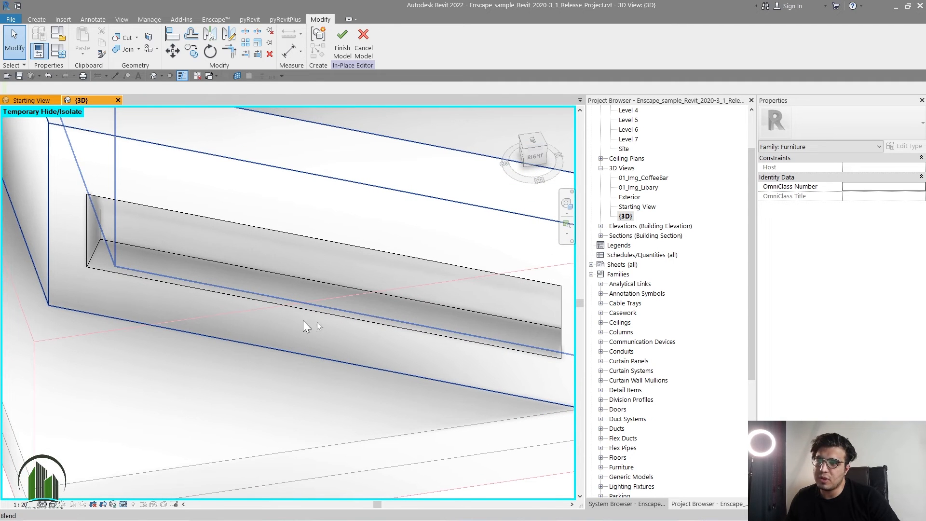
{"action": "left_click", "coordinate": [37, 20]}
{"action": "left_click", "coordinate": [85, 41]}
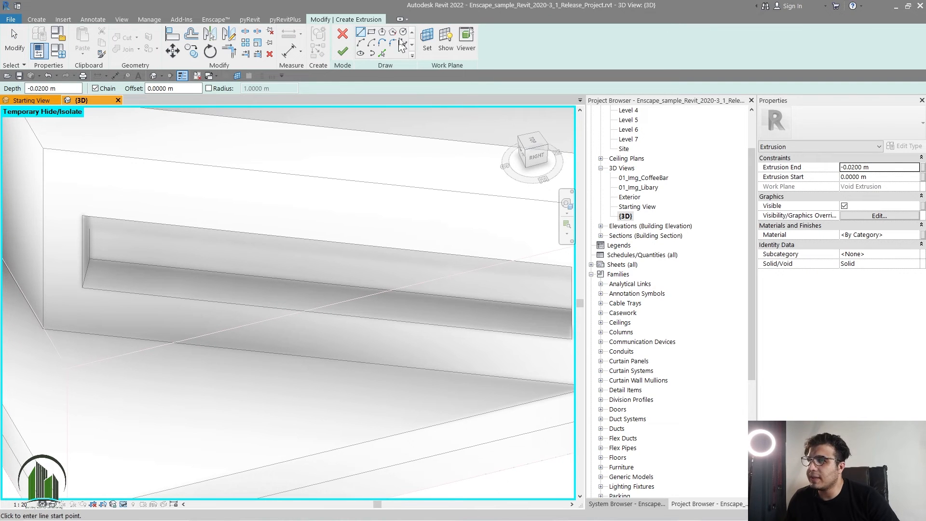
{"action": "left_click", "coordinate": [371, 32]}
{"action": "scroll", "coordinate": [96, 275], "scroll_direction": "up", "scroll_amount": 5}
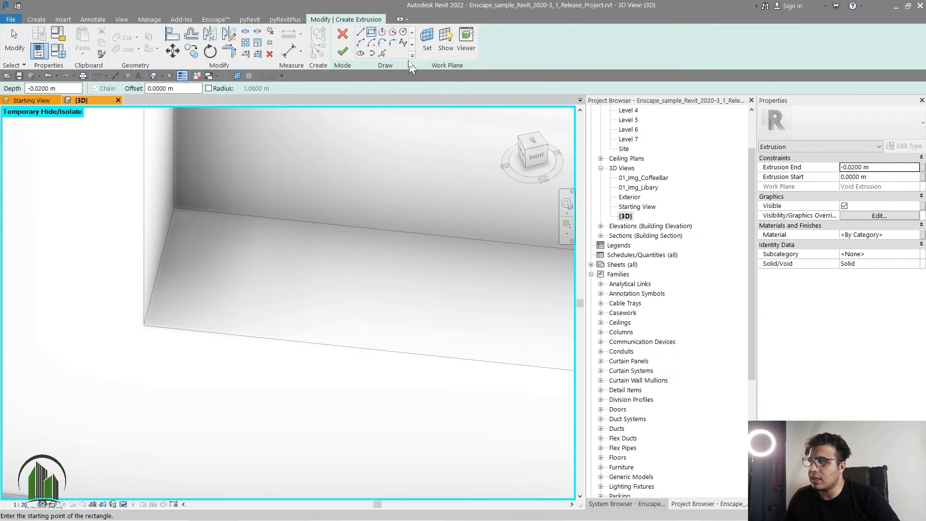
{"action": "left_click", "coordinate": [427, 43]}
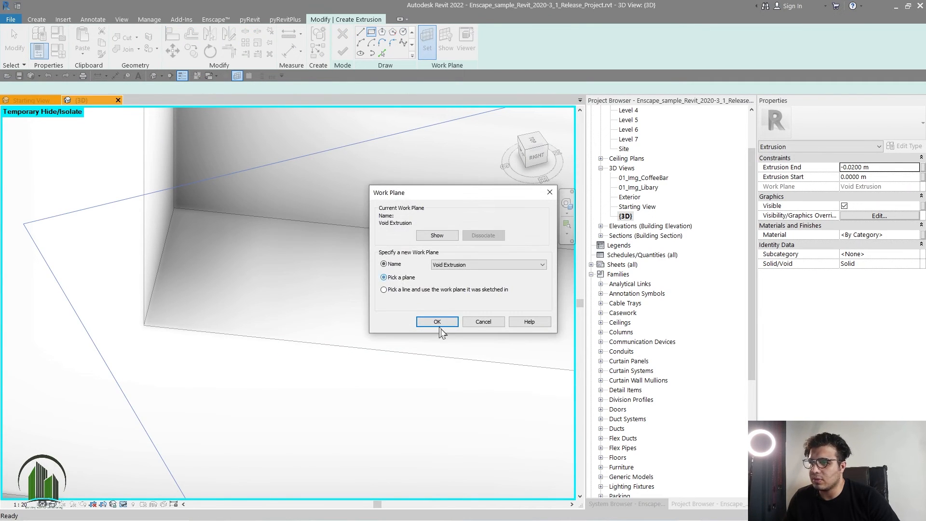
{"action": "left_click", "coordinate": [433, 321]}
{"action": "left_click", "coordinate": [349, 269]}
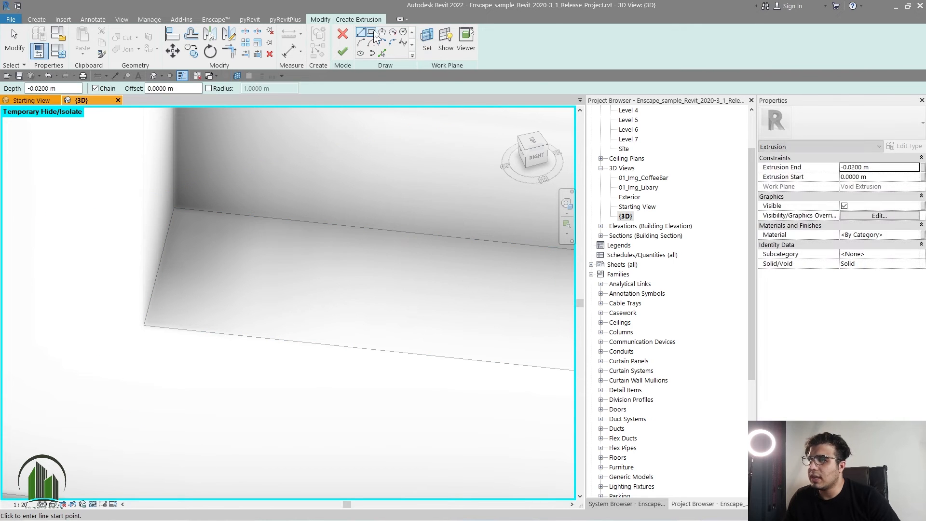
Sketch a rectangle about 1.9 m long across the recess floor, spanning from one end wall to the other.
{"action": "scroll", "coordinate": [170, 252], "scroll_direction": "up", "scroll_amount": 2}
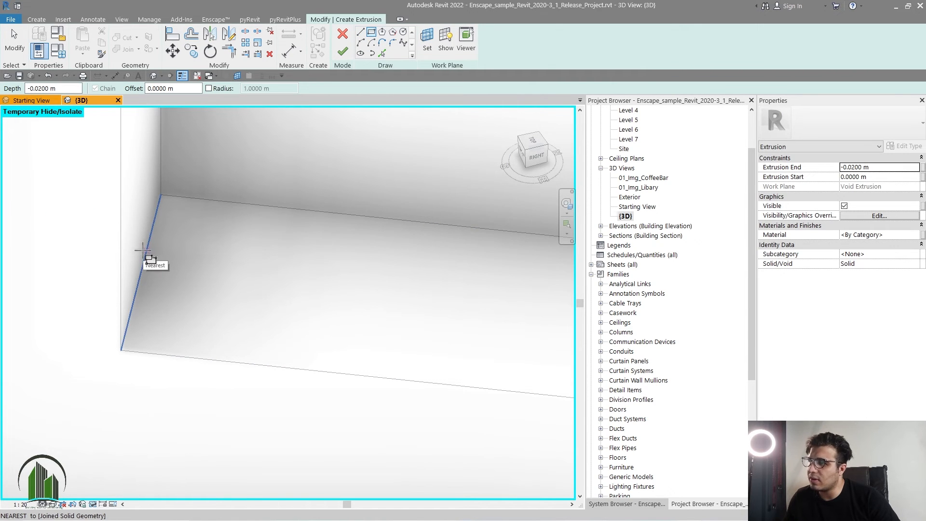
{"action": "left_click", "coordinate": [146, 251]}
{"action": "scroll", "coordinate": [345, 314], "scroll_direction": "down", "scroll_amount": 6}
{"action": "middle_click_drag", "start_coordinate": [346, 314], "coordinate": [146, 326]}
{"action": "scroll", "coordinate": [323, 310], "scroll_direction": "up", "scroll_amount": 4}
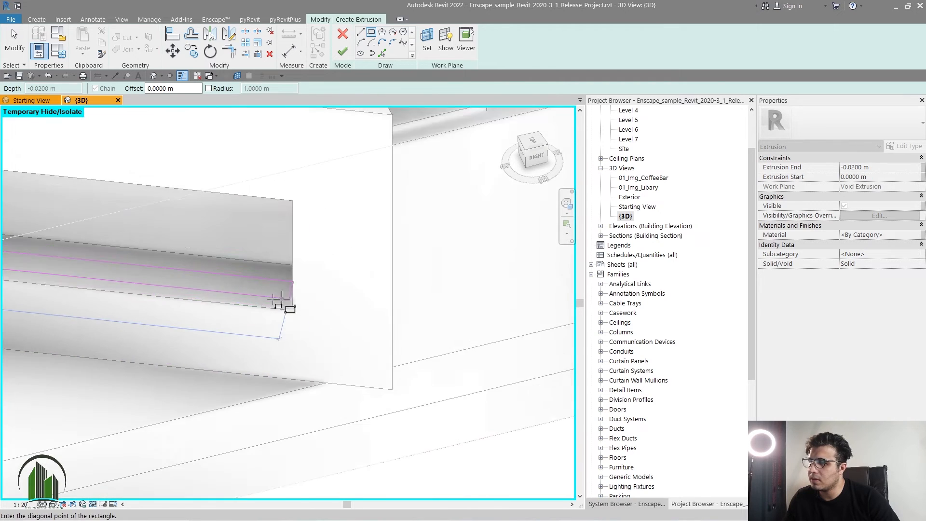
{"action": "left_click", "coordinate": [281, 275]}
{"action": "key", "text": "Escape"}
{"action": "scroll", "coordinate": [277, 316], "scroll_direction": "down", "scroll_amount": 1}
{"action": "middle_click_drag", "start_coordinate": [301, 330], "coordinate": [367, 328], "text": "shift"}
{"action": "scroll", "coordinate": [302, 137], "scroll_direction": "up", "scroll_amount": 2}
{"action": "key", "text": "a"}
{"action": "key", "text": "l"}
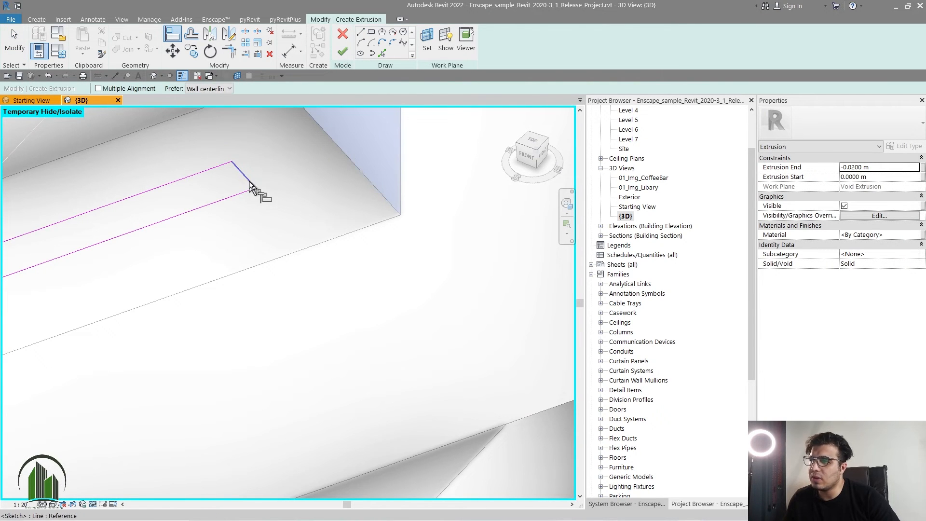
{"action": "key", "text": "Escape"}
Move the rectangle's rear long line close to the front one to leave a very thin strip, and finish the extrusion.
{"action": "middle_click_drag", "start_coordinate": [213, 198], "coordinate": [423, 356]}
{"action": "scroll", "coordinate": [406, 343], "scroll_direction": "up", "scroll_amount": 3}
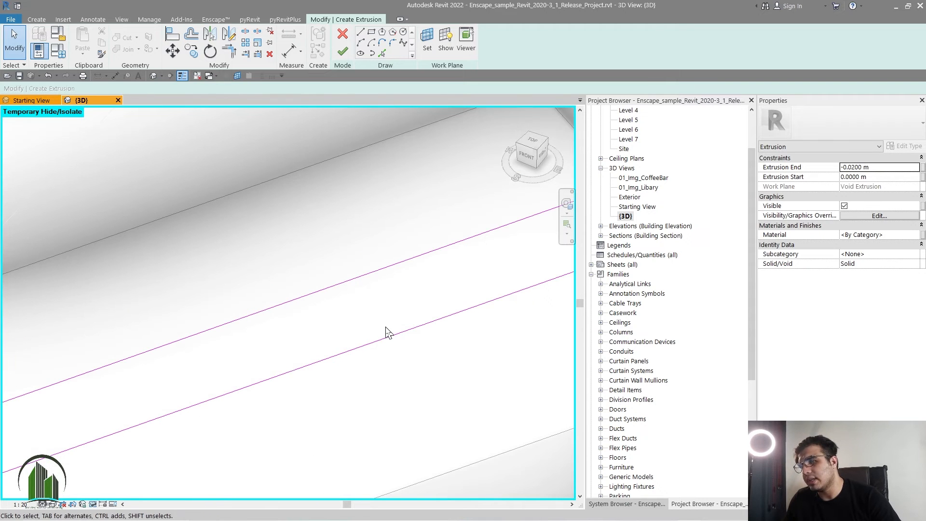
{"action": "left_click", "coordinate": [320, 298]}
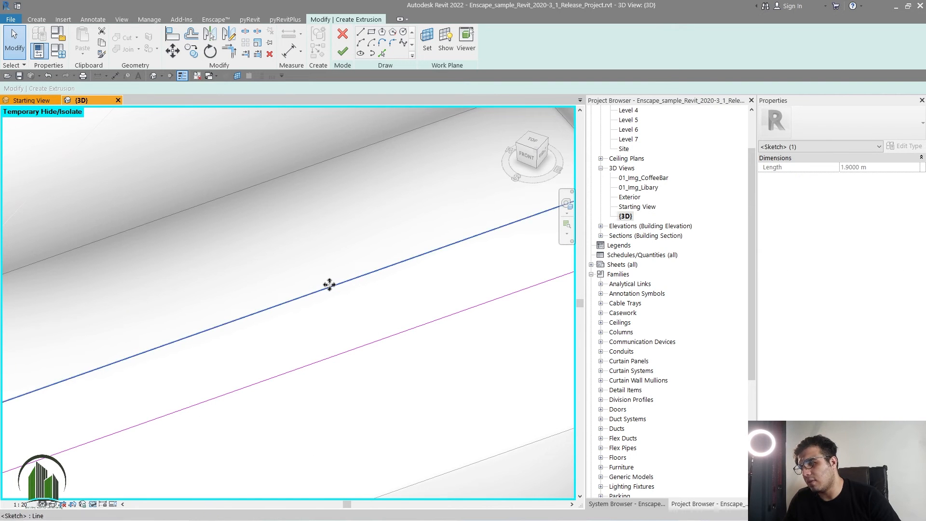
{"action": "left_click_drag", "start_coordinate": [333, 288], "coordinate": [358, 344]}
{"action": "left_click", "coordinate": [374, 390]}
{"action": "scroll", "coordinate": [379, 387], "scroll_direction": "down", "scroll_amount": 5}
{"action": "mouse_move", "coordinate": [378, 387]}
{"action": "middle_mouse_down", "text": "shift"}
{"action": "mouse_move", "coordinate": [359, 423]}
{"action": "mouse_move", "coordinate": [357, 382]}
{"action": "mouse_move", "coordinate": [544, 320]}
{"action": "middle_mouse_up", "text": "shift"}
{"action": "scroll", "coordinate": [357, 383], "scroll_direction": "down", "scroll_amount": 2}
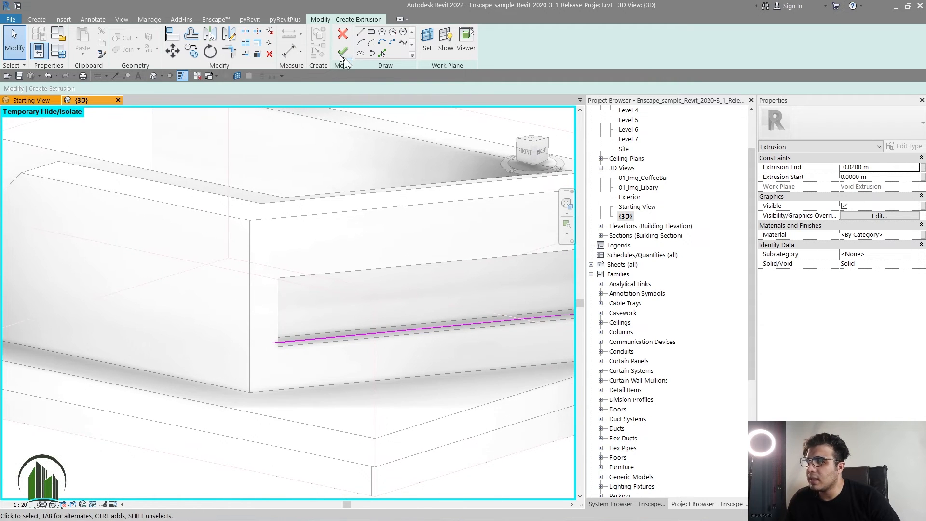
{"action": "left_click", "coordinate": [343, 51]}
Stretch the thin extrusion upward from the recess floor into an upright panel about 0.18 m tall.
{"action": "left_click", "coordinate": [487, 353]}
{"action": "scroll", "coordinate": [360, 319], "scroll_direction": "up", "scroll_amount": 3}
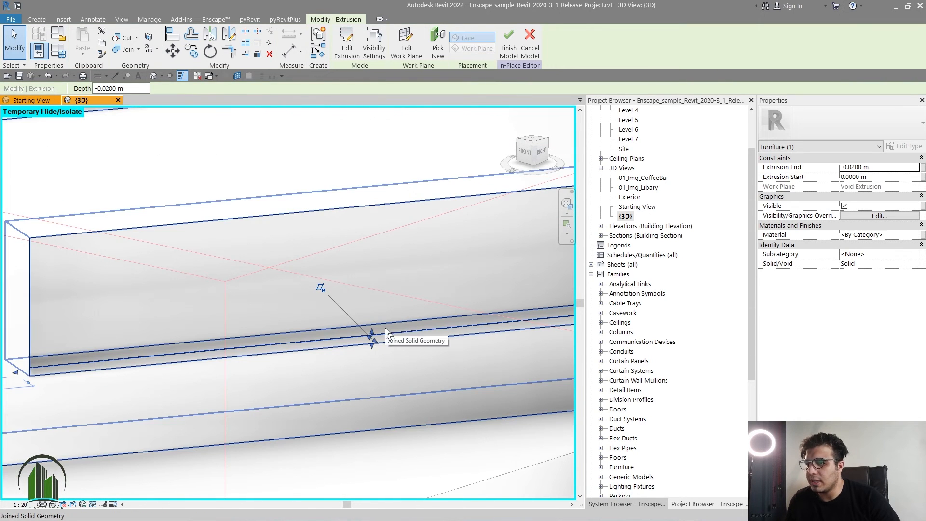
{"action": "left_click_drag", "start_coordinate": [373, 337], "coordinate": [356, 300]}
{"action": "left_click", "coordinate": [392, 341]}
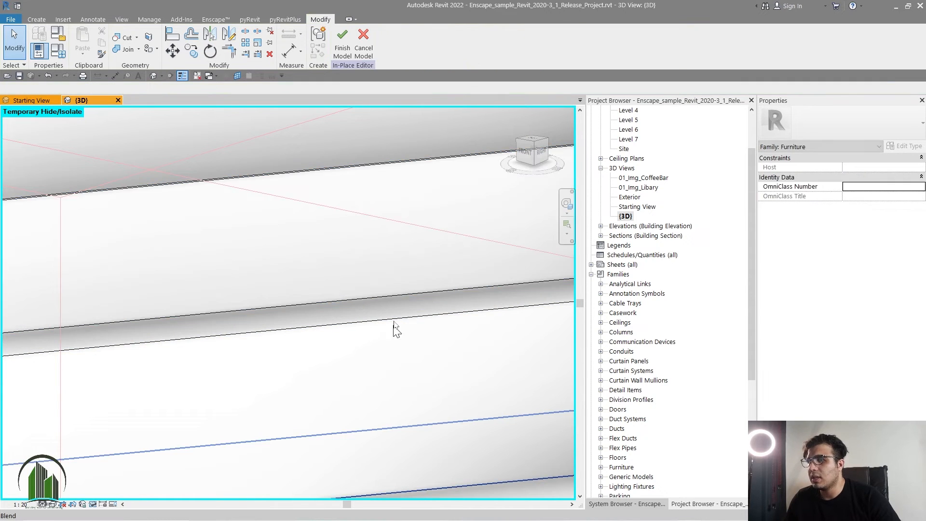
{"action": "scroll", "coordinate": [380, 300], "scroll_direction": "up", "scroll_amount": 3}
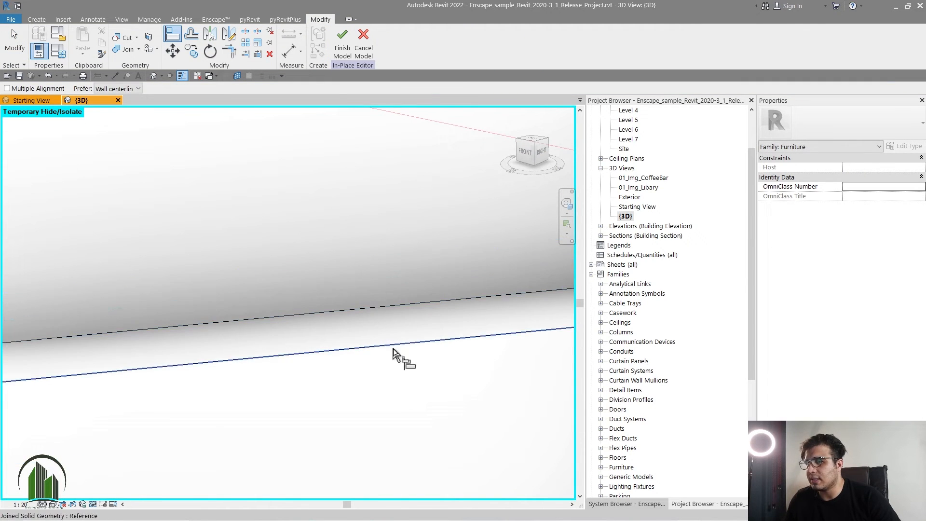
{"action": "scroll", "coordinate": [393, 347], "scroll_direction": "down", "scroll_amount": 3}
{"action": "scroll", "coordinate": [392, 353], "scroll_direction": "up", "scroll_amount": 2}
Set the thin panel's Extrusion Start to 0.17 m.
{"action": "left_click", "coordinate": [403, 341]}
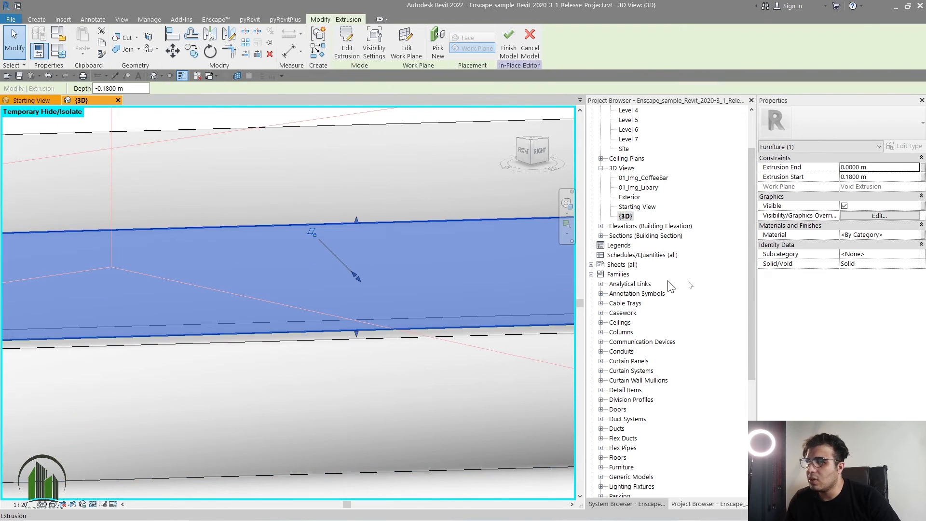
{"action": "left_click", "coordinate": [882, 176]}
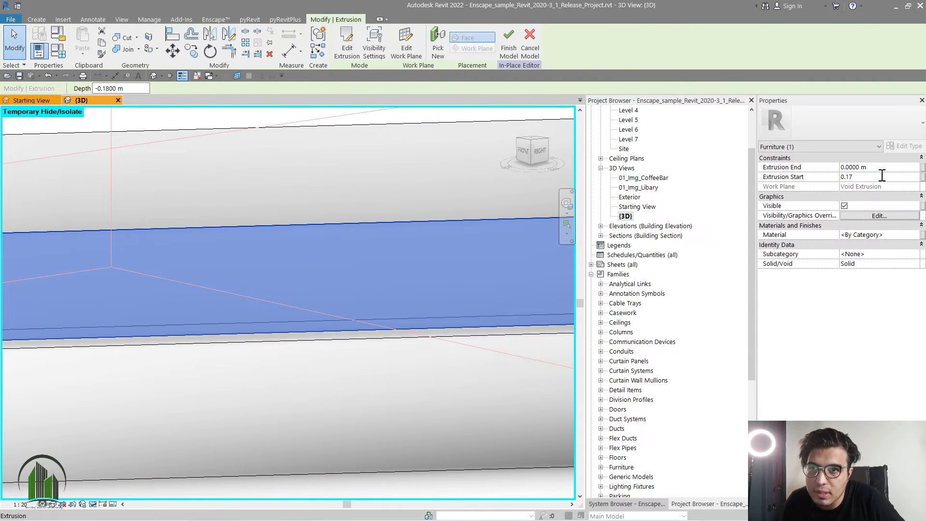
{"action": "left_click", "coordinate": [877, 177]}
{"action": "type", "text": "0.17"}
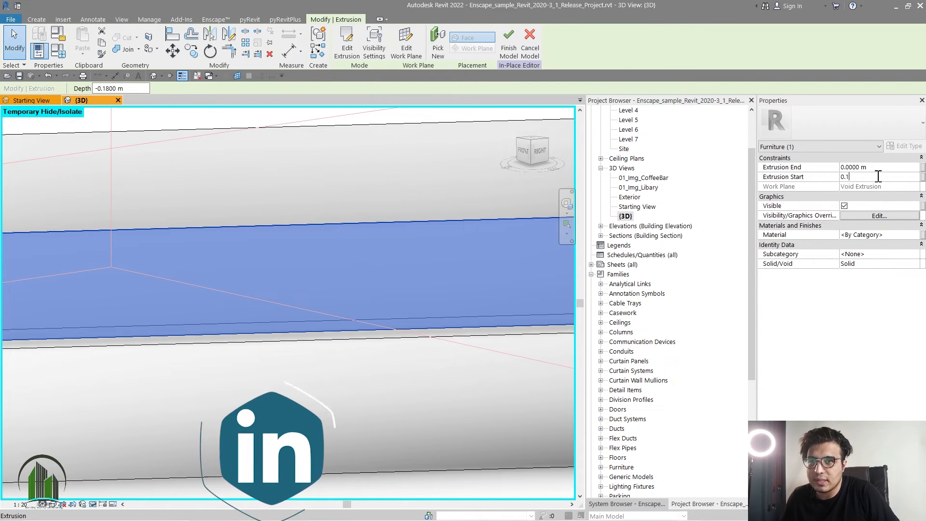
{"action": "key", "text": "Return"}
{"action": "scroll", "coordinate": [408, 256], "scroll_direction": "down", "scroll_amount": 3}
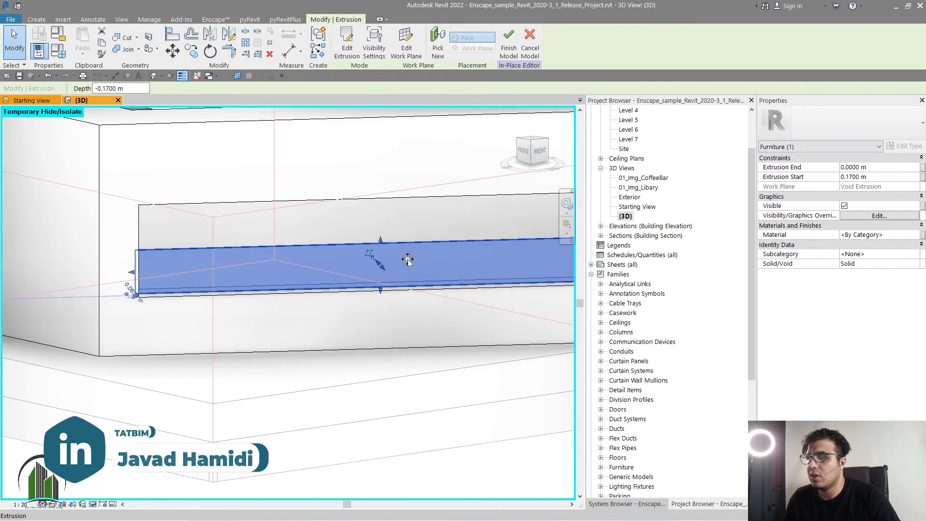
{"action": "key", "text": "Escape"}
Finish the in-place model and reopen the reception desk for in-place editing.
{"action": "left_click", "coordinate": [341, 51]}
{"action": "middle_click_drag", "start_coordinate": [438, 265], "coordinate": [382, 347]}
{"action": "scroll", "coordinate": [425, 202], "scroll_direction": "up", "scroll_amount": 3}
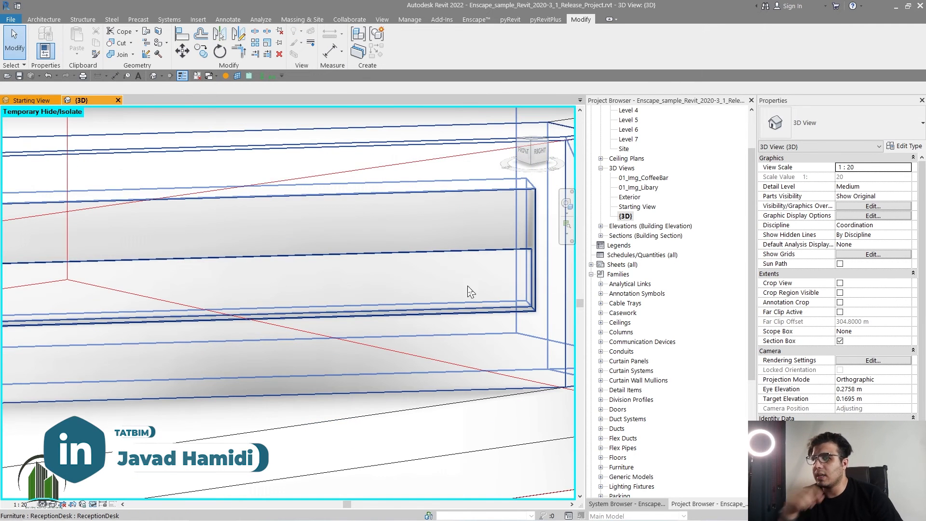
{"action": "double_click", "coordinate": [404, 176]}
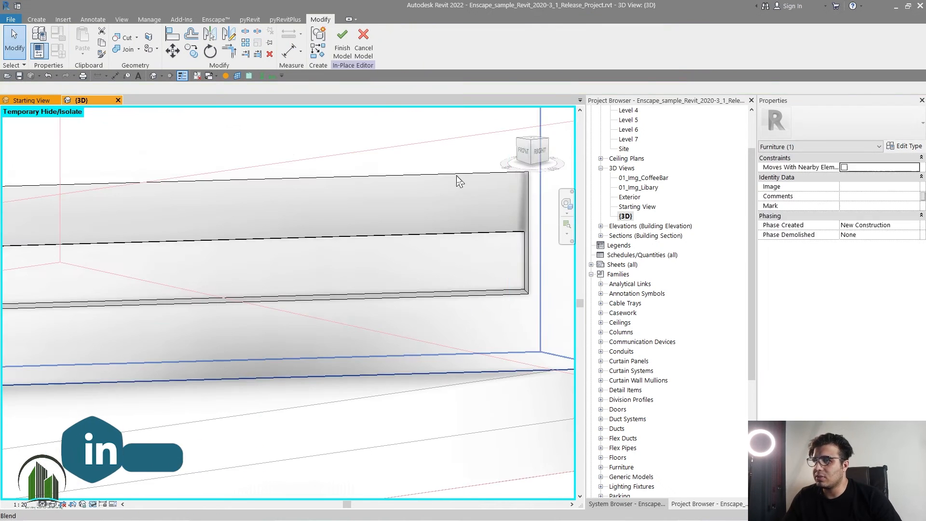
{"action": "left_click", "coordinate": [449, 270]}
{"action": "scroll", "coordinate": [463, 299], "scroll_direction": "down", "scroll_amount": 1}
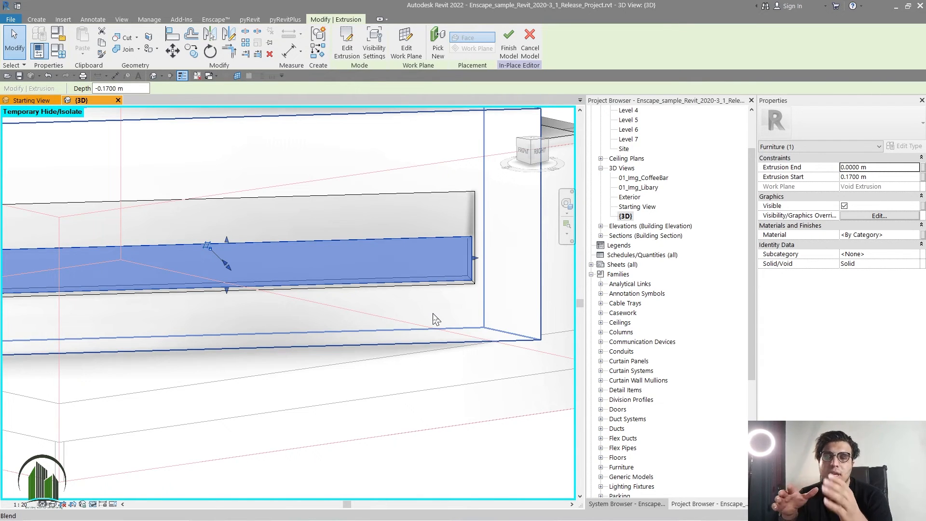
{"action": "middle_click_drag", "start_coordinate": [279, 273], "coordinate": [387, 268]}
{"action": "key", "text": "Escape"}
{"action": "middle_click_drag", "start_coordinate": [457, 385], "coordinate": [385, 327]}
Open the material selection for the thin panel and review the FIRE-VIDEO material's appearance, graphics and video path description.
{"action": "left_click", "coordinate": [368, 268]}
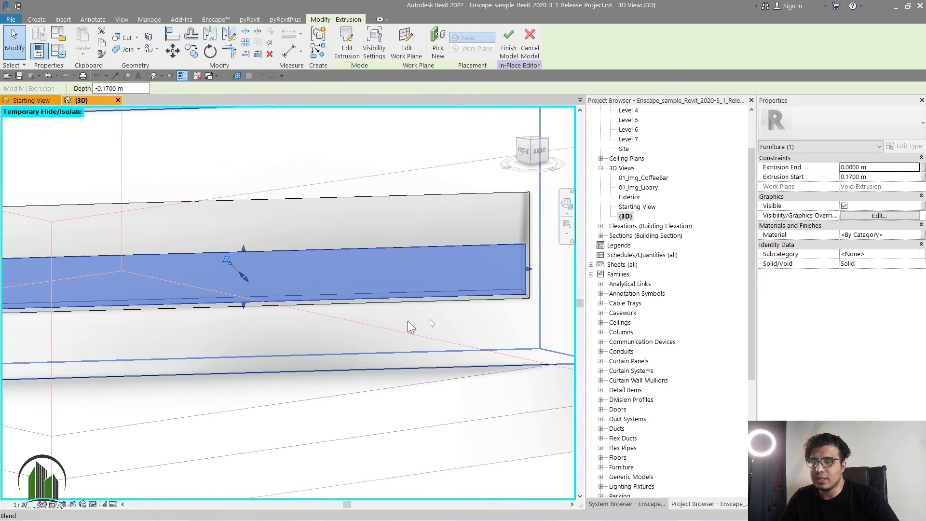
{"action": "left_click", "coordinate": [916, 234]}
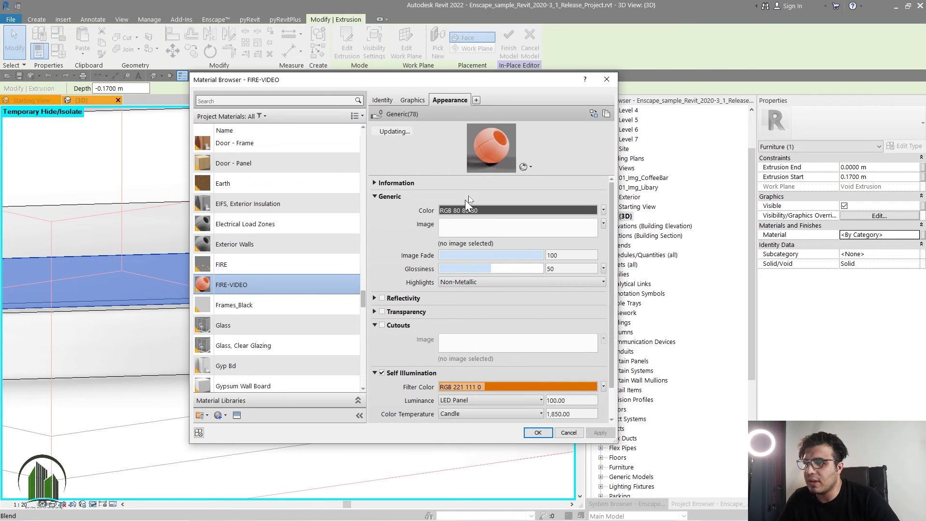
{"action": "left_click", "coordinate": [418, 99]}
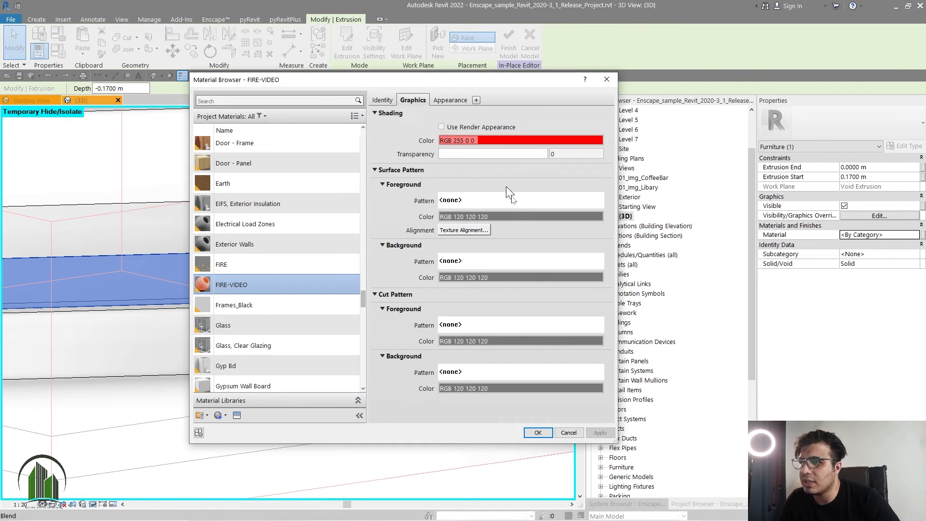
{"action": "left_click", "coordinate": [384, 101]}
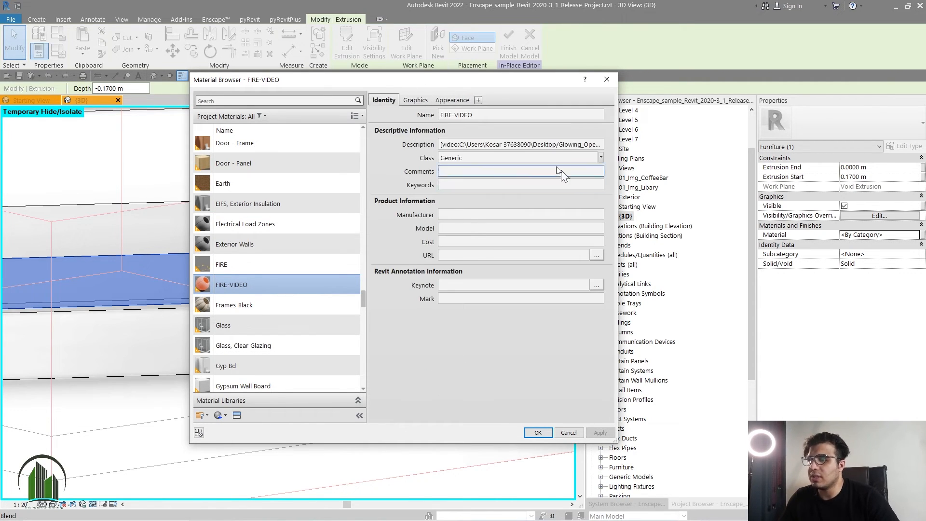
{"action": "left_click_drag", "start_coordinate": [619, 170], "coordinate": [759, 170]}
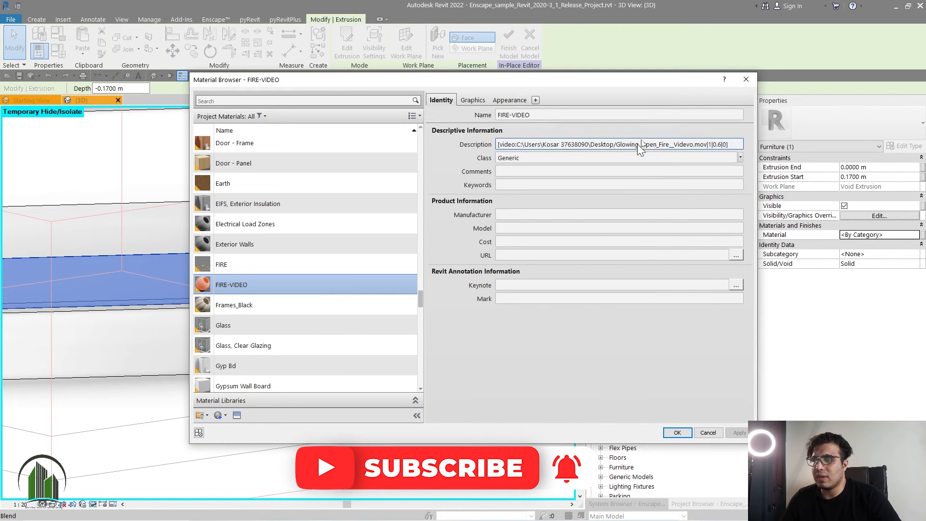
Switch to File Explorer and locate Glowing_Open_Fire__Videvo.mov in the Desktop folder.
{"action": "key", "text": "super"}
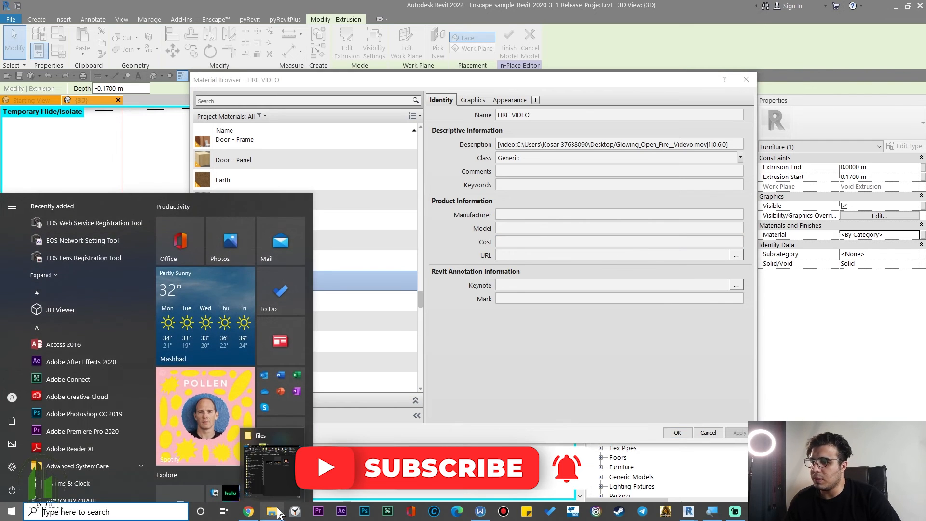
{"action": "left_click", "coordinate": [277, 512]}
{"action": "key", "text": "alt+Left"}
{"action": "key", "text": "alt+Left"}
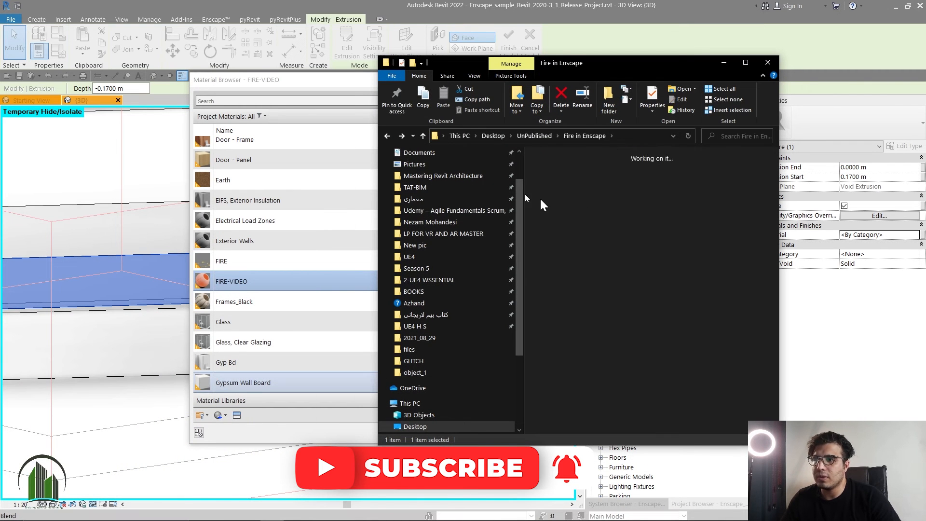
{"action": "scroll", "coordinate": [473, 208], "scroll_direction": "up", "scroll_amount": 2}
{"action": "left_click", "coordinate": [430, 174]}
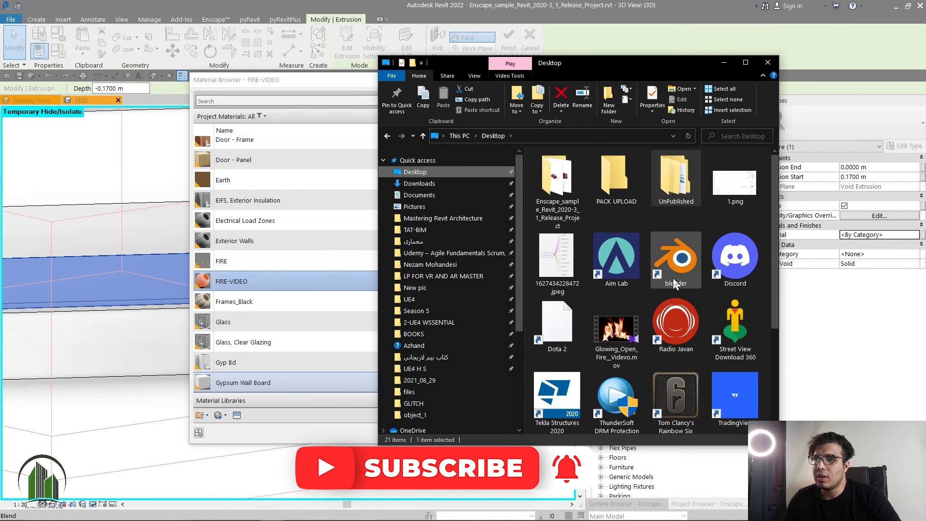
{"action": "scroll", "coordinate": [673, 278], "scroll_direction": "down", "scroll_amount": 3}
{"action": "left_click", "coordinate": [624, 202]}
Play the Glowing_Open_Fire__Videvo.mov clip full screen, close the player and return to Revit's Material Browser.
{"action": "double_click", "coordinate": [622, 198]}
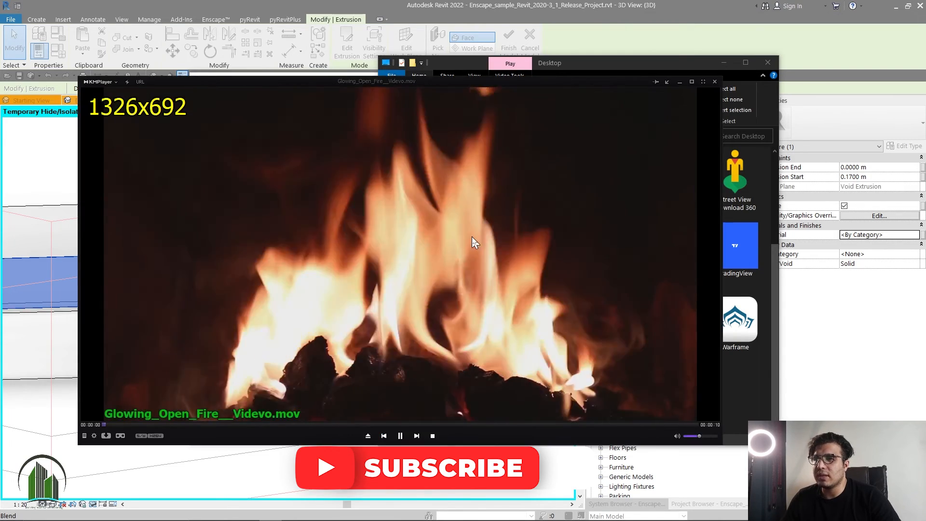
{"action": "double_click", "coordinate": [473, 238]}
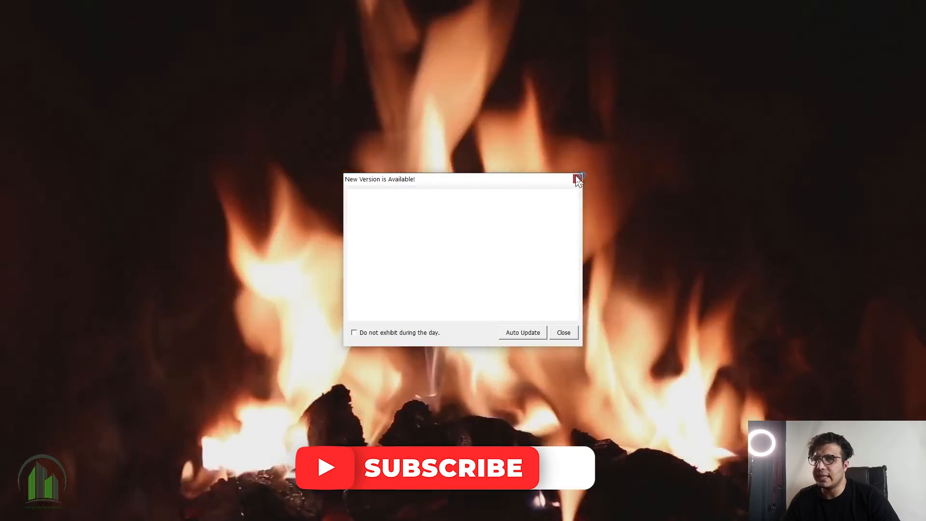
{"action": "left_click", "coordinate": [578, 179]}
{"action": "mouse_move", "coordinate": [922, 14]}
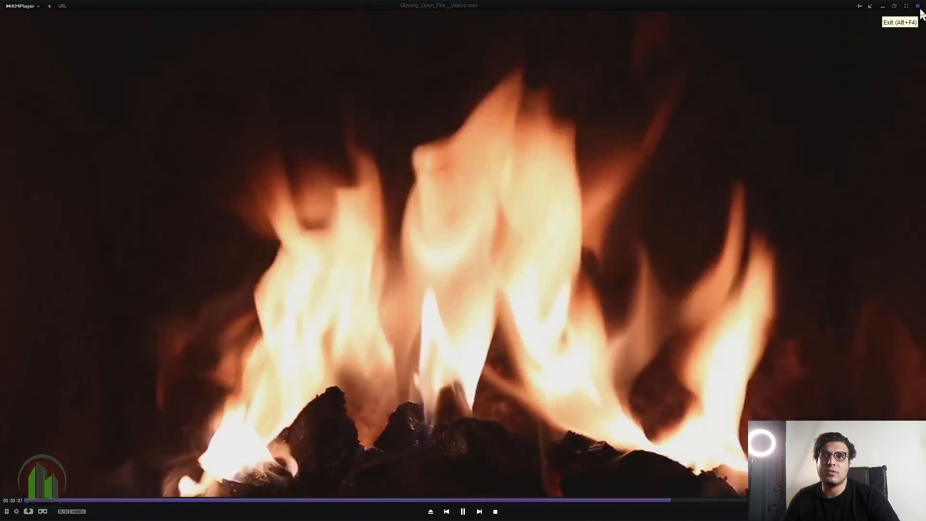
{"action": "left_click", "coordinate": [919, 7]}
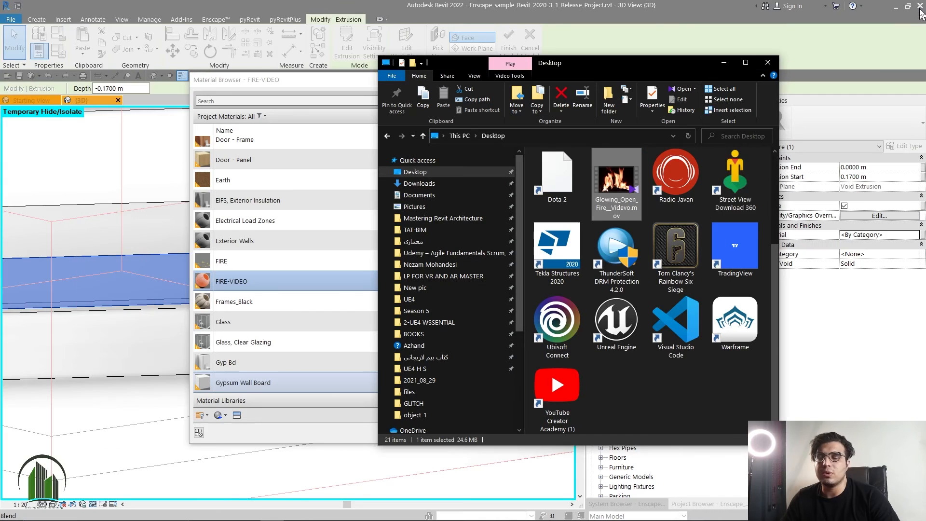
{"action": "scroll", "coordinate": [650, 265], "scroll_direction": "up", "scroll_amount": 3}
{"action": "left_click", "coordinate": [724, 63]}
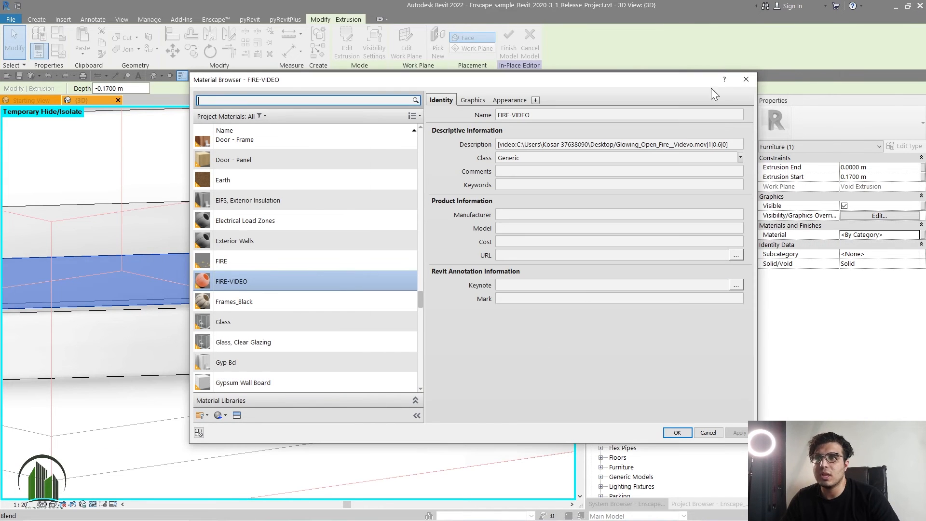
Assign the FIRE-VIDEO material to the thin panel and finish the in-place desk model.
{"action": "left_click", "coordinate": [678, 433]}
{"action": "scroll", "coordinate": [441, 422], "scroll_direction": "up", "scroll_amount": 5}
{"action": "left_click", "coordinate": [399, 436]}
{"action": "scroll", "coordinate": [351, 271], "scroll_direction": "up", "scroll_amount": 5}
{"action": "middle_click_drag", "start_coordinate": [352, 273], "coordinate": [455, 222]}
{"action": "scroll", "coordinate": [453, 221], "scroll_direction": "down", "scroll_amount": 6}
{"action": "left_click", "coordinate": [343, 48]}
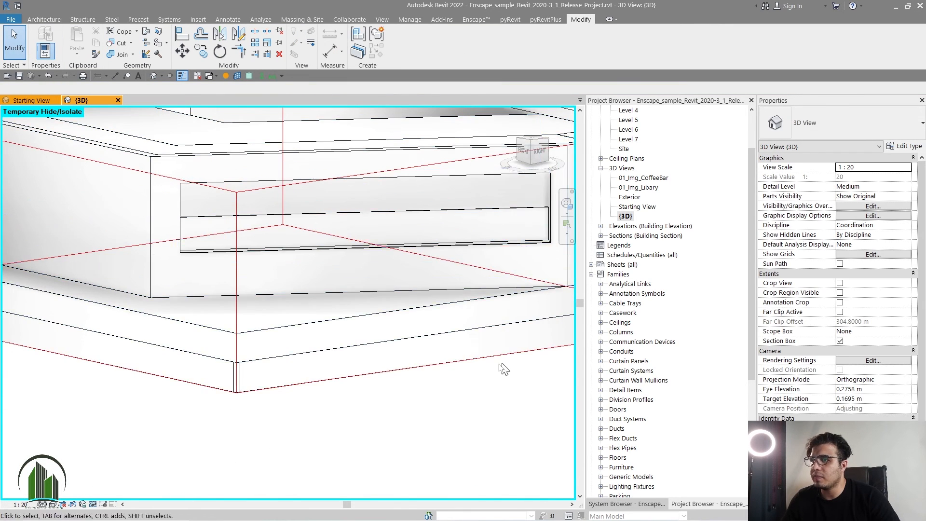
Turn on Enscape live updates for the Revit model and switch to the Enscape window.
{"action": "scroll", "coordinate": [502, 368], "scroll_direction": "up", "scroll_amount": 1}
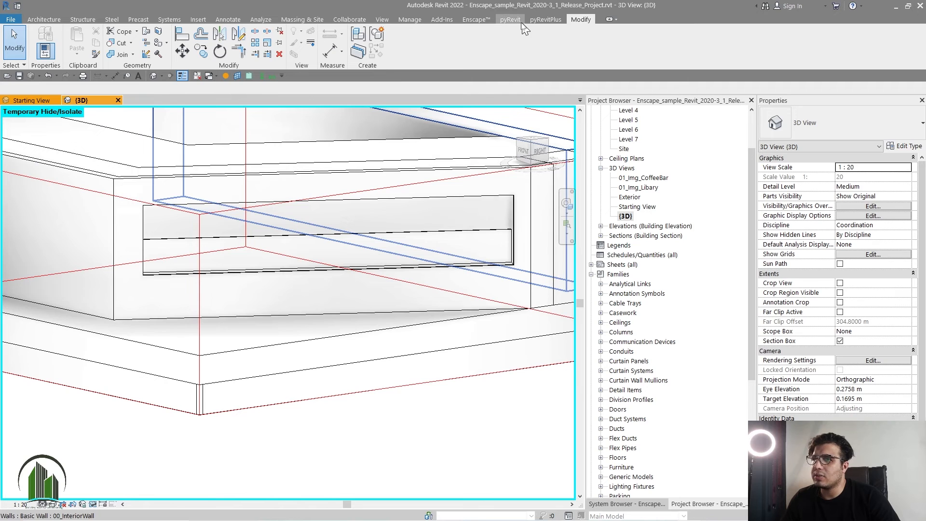
{"action": "left_click", "coordinate": [472, 20]}
{"action": "left_click", "coordinate": [15, 46]}
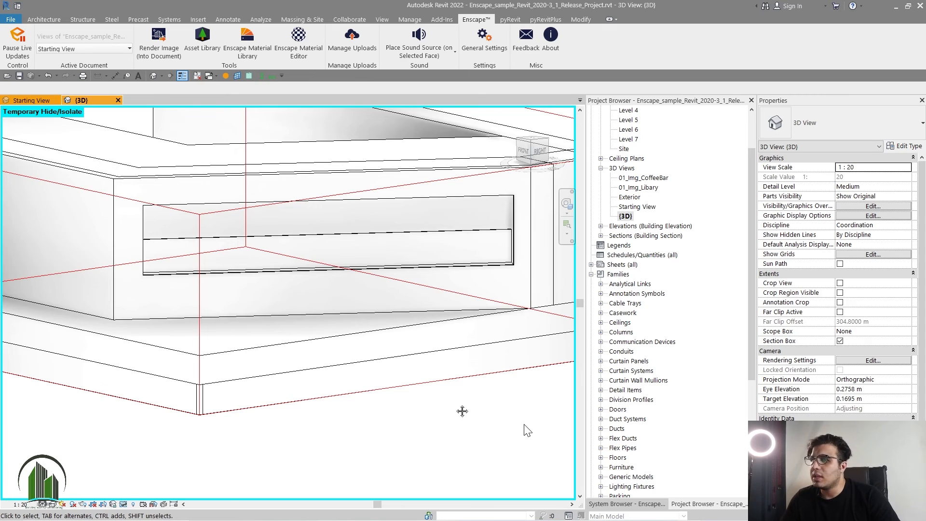
{"action": "key", "text": "alt+Tab"}
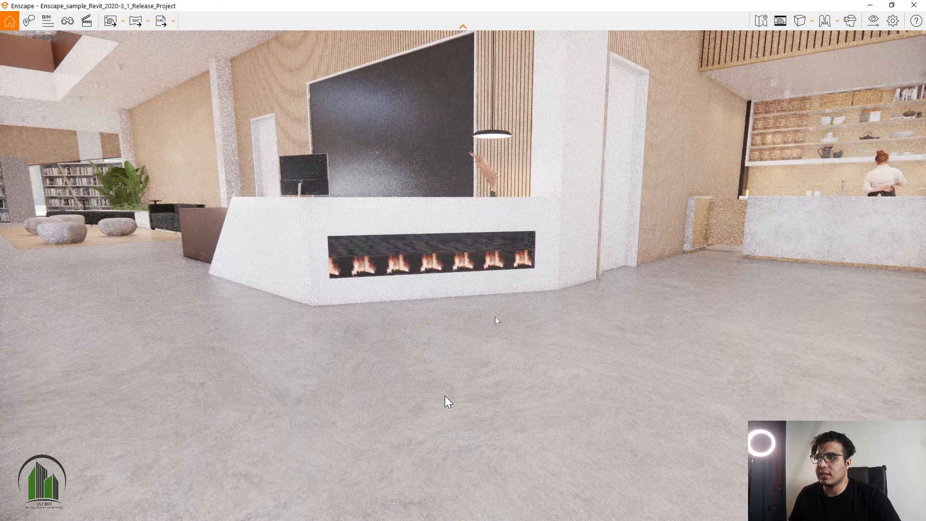
Examine the animated fire panel in the reception desk's front recess from close up and from farther back.
{"action": "key", "text": "w"}
{"action": "left_click_drag", "start_coordinate": [496, 321], "coordinate": [555, 338]}
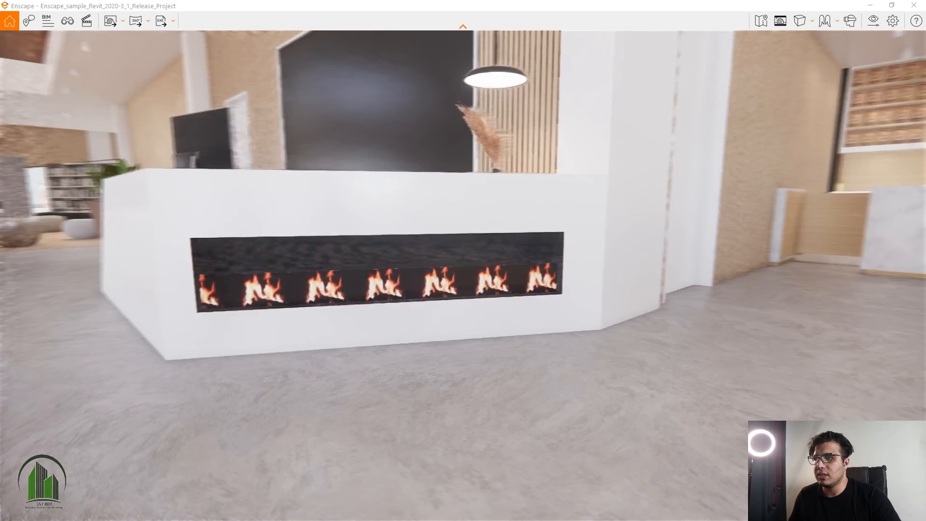
{"action": "key", "text": "s"}
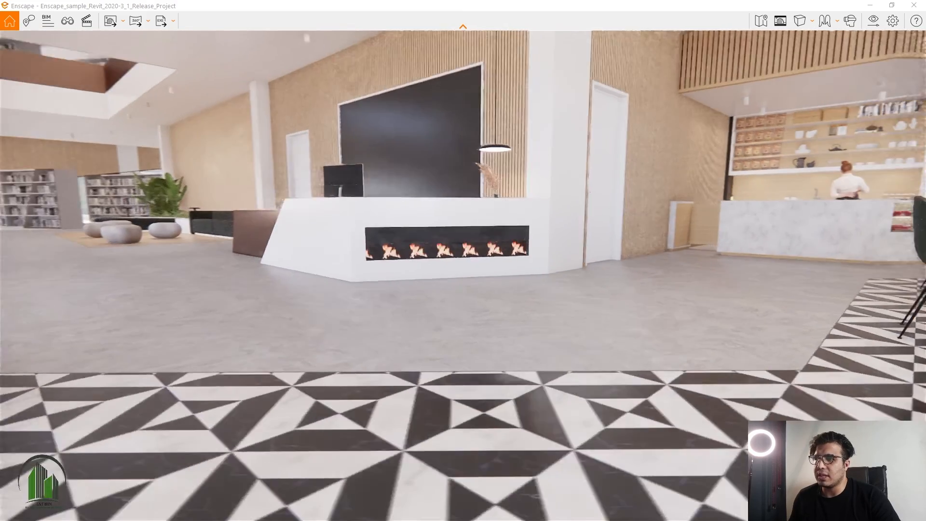
{"action": "key", "text": "e"}
{"action": "key", "text": "q"}
{"action": "key", "text": "w"}
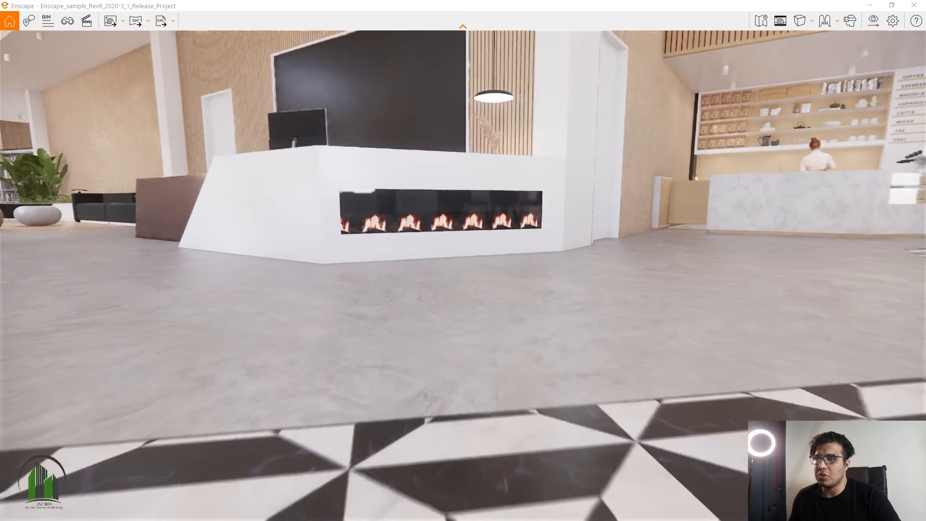
{"action": "key", "text": "w"}
{"action": "key", "text": "e"}
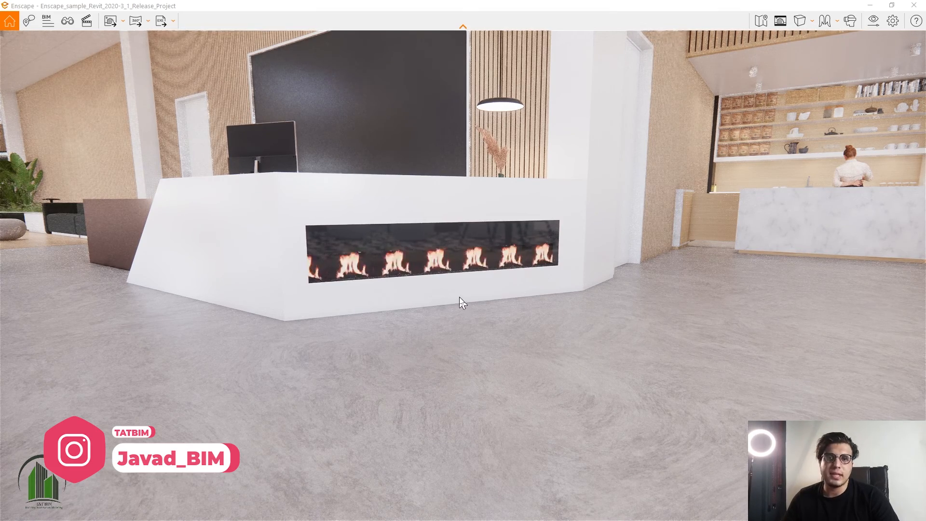
{"action": "mouse_move", "coordinate": [674, 317]}
{"action": "left_mouse_down"}
{"action": "mouse_move", "coordinate": [658, 302]}
{"action": "mouse_move", "coordinate": [675, 317]}
{"action": "left_mouse_up"}
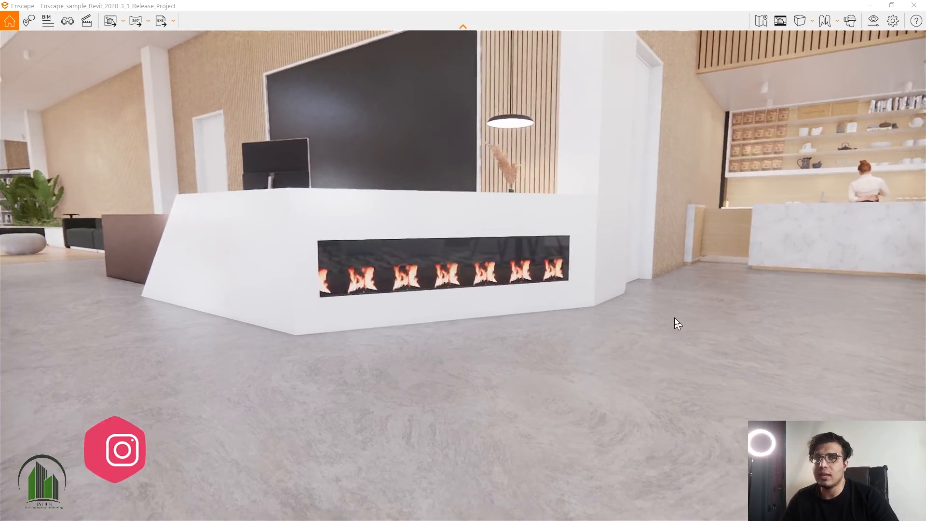